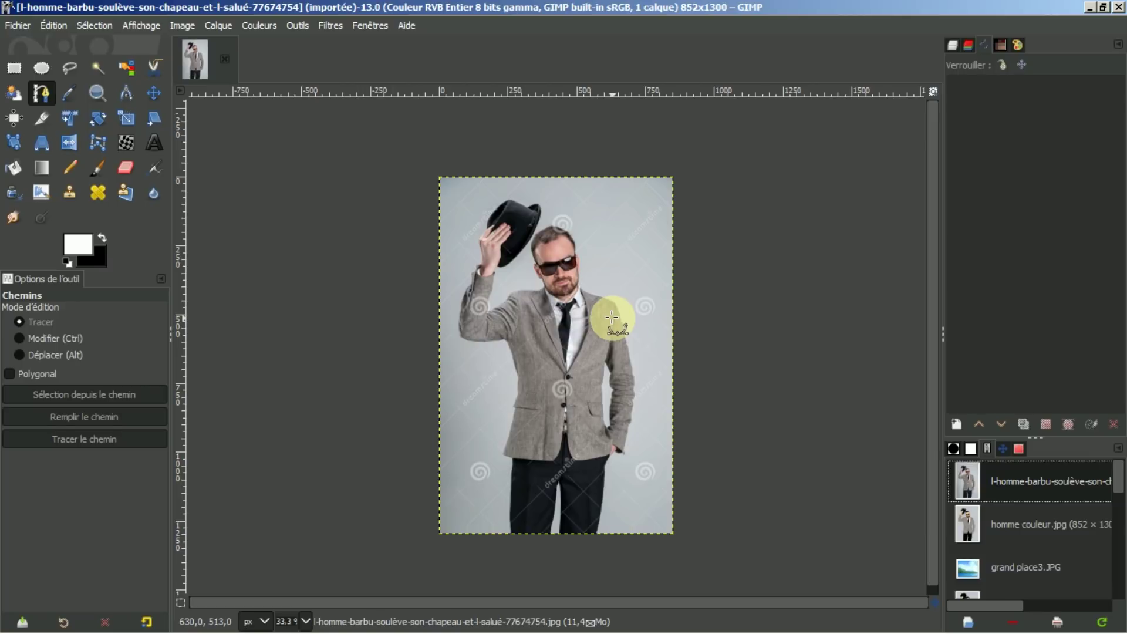
# - Open homme couleur.jpg from the document history and compare it with the original photo of the man
pyautogui.click(1032, 519)
pyautogui.doubleClick(1033, 519)
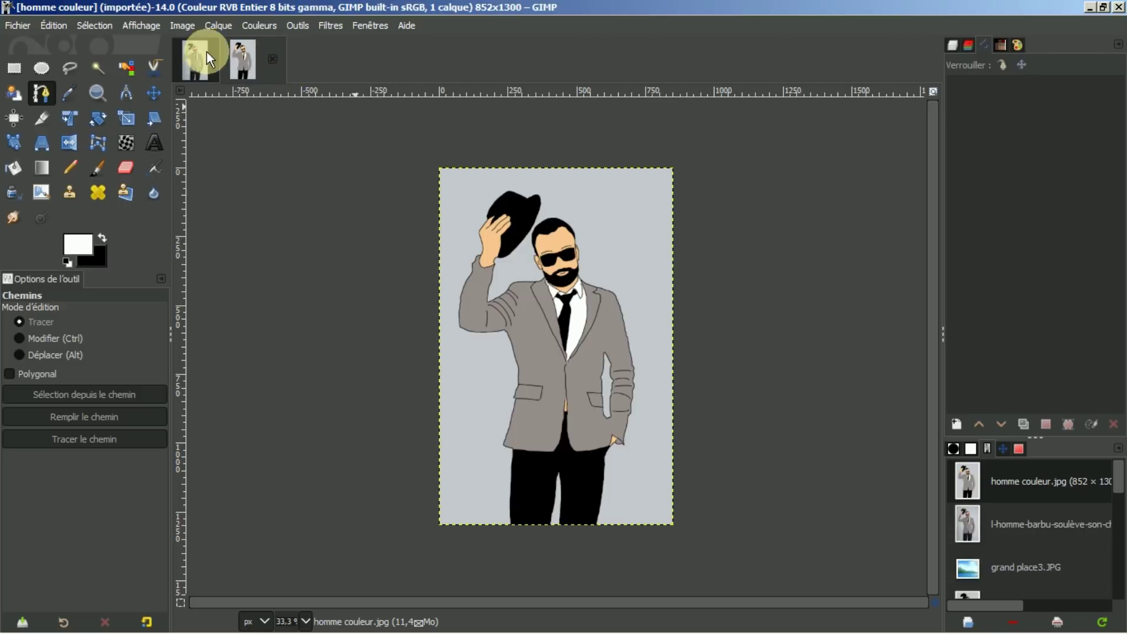
pyautogui.click(192, 58)
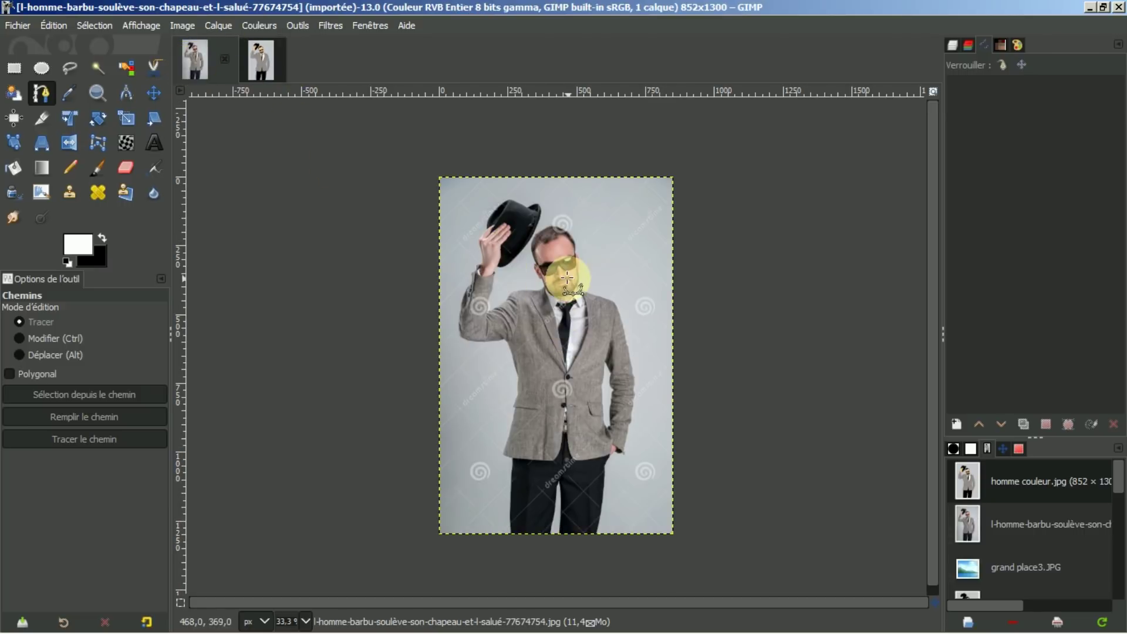
pyautogui.click(263, 59)
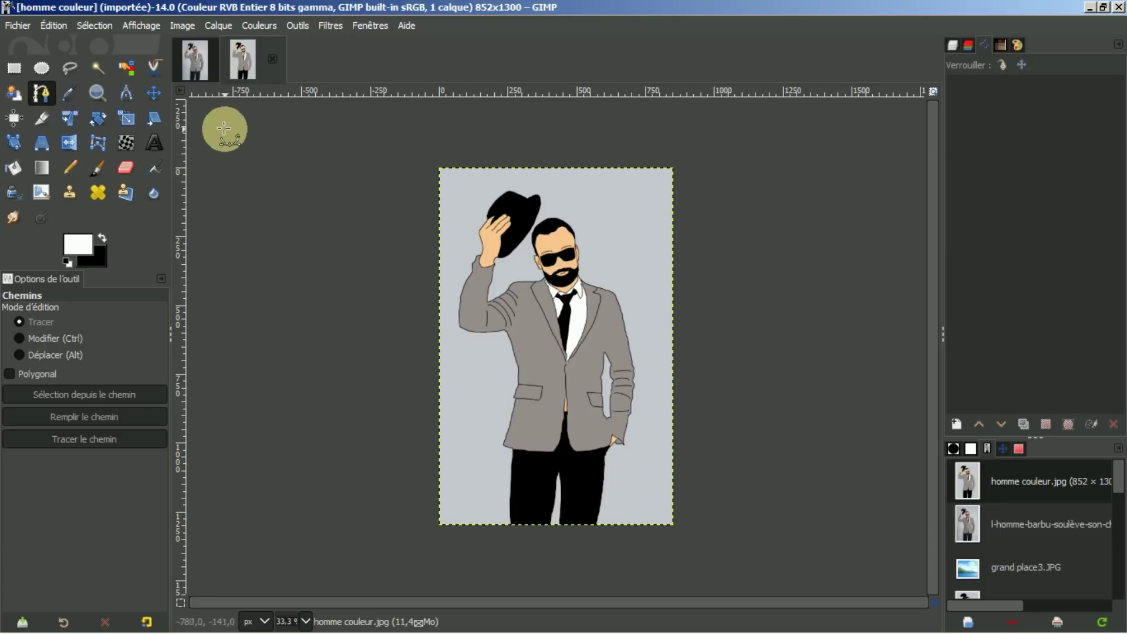
# - Close both open images and create a new 1920 × 1080 px image
pyautogui.click(269, 55)
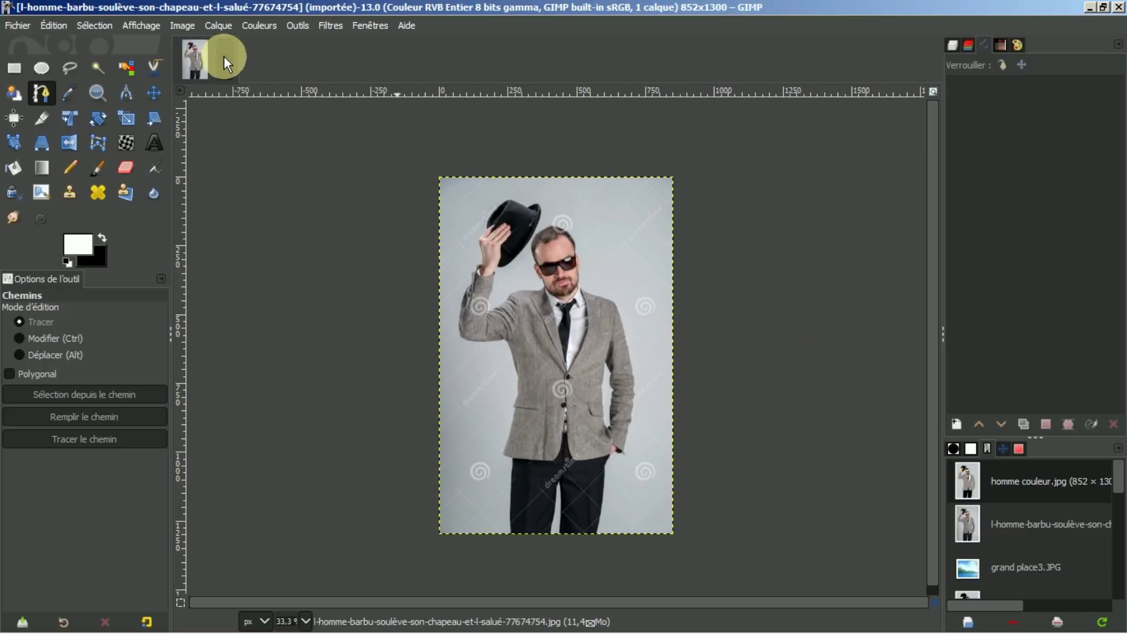
pyautogui.hotkey('ctrl', 'w')
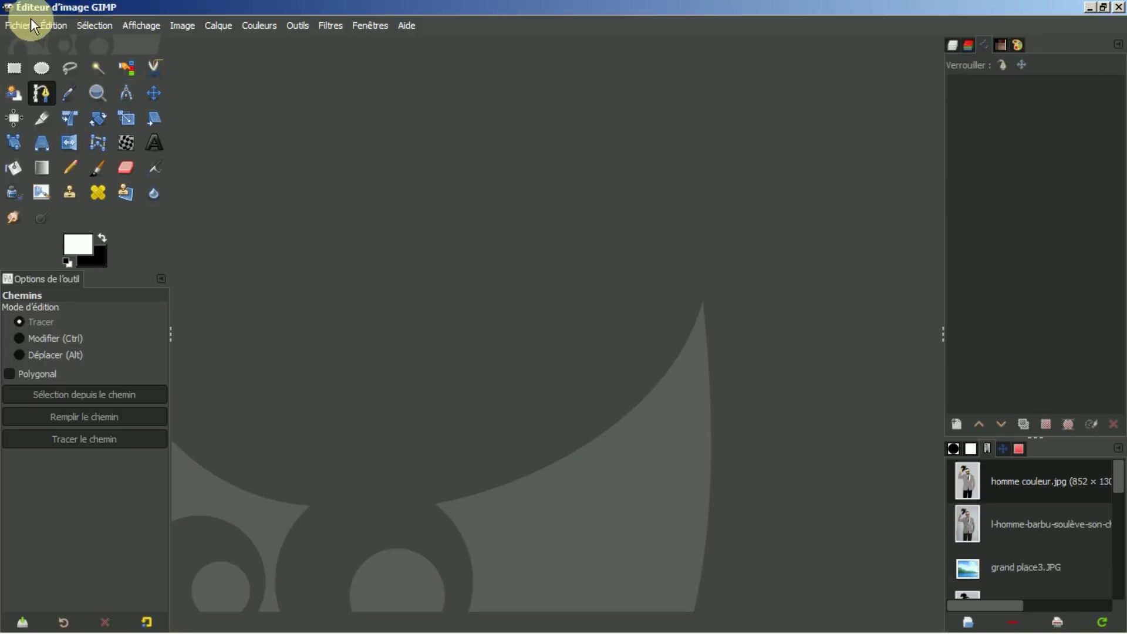
pyautogui.click(15, 25)
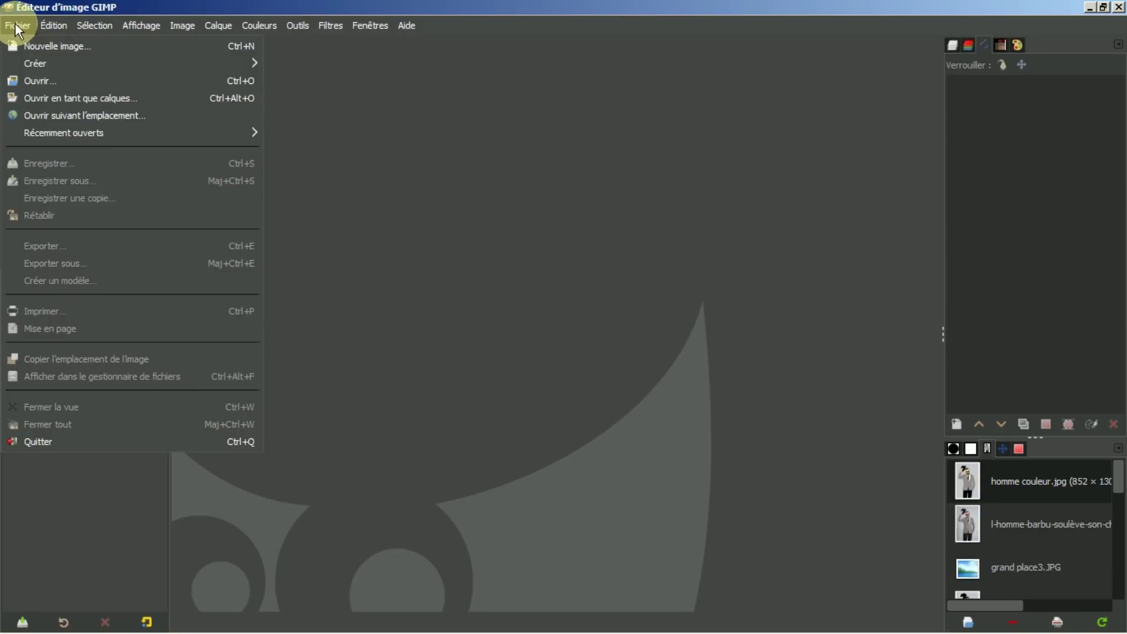
pyautogui.click(42, 48)
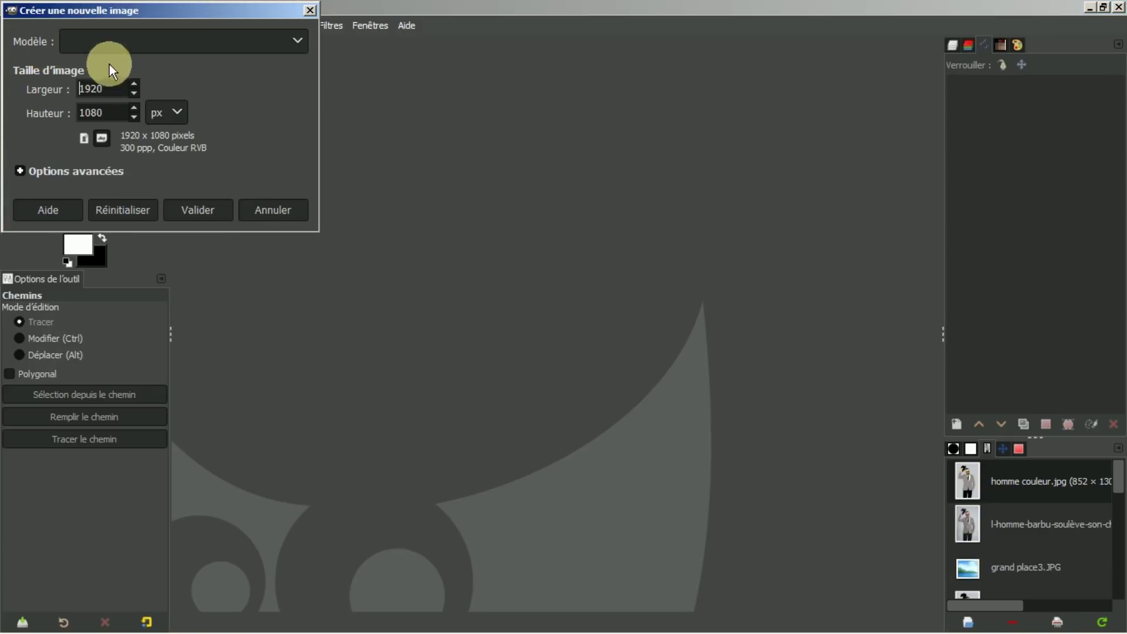
pyautogui.click(191, 210)
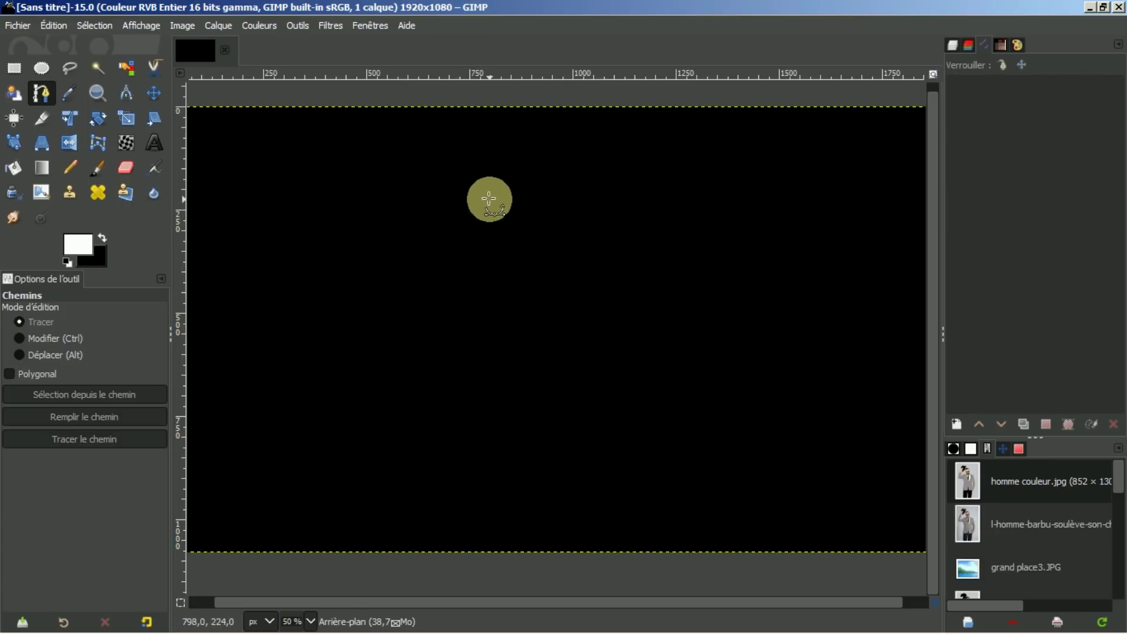
# - Make a circular selection about 702 px across near the middle of the canvas with the Ellipse Select tool
pyautogui.click(40, 65)
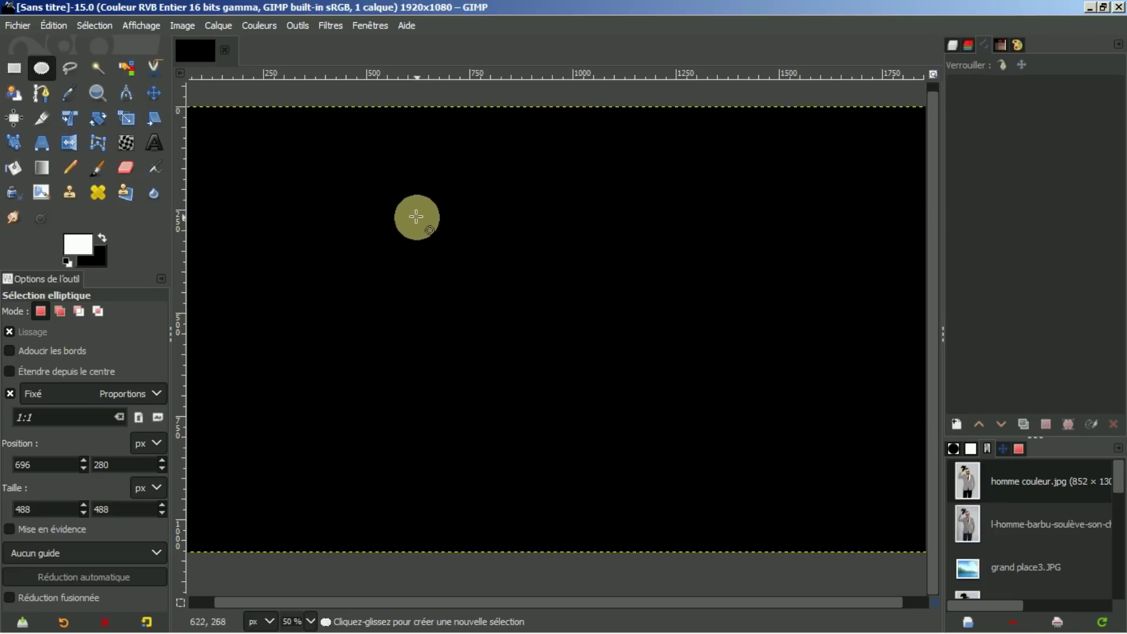
pyautogui.moveTo(437, 198); pyautogui.dragTo(538, 487)
pyautogui.moveTo(573, 335); pyautogui.dragTo(546, 330)
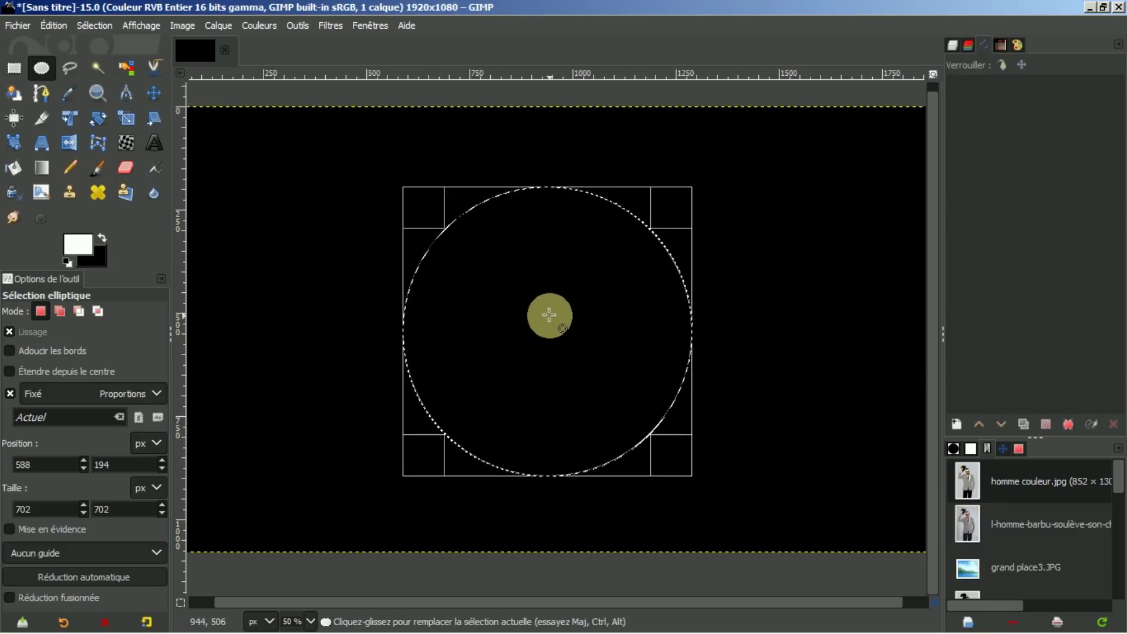
pyautogui.click(549, 316)
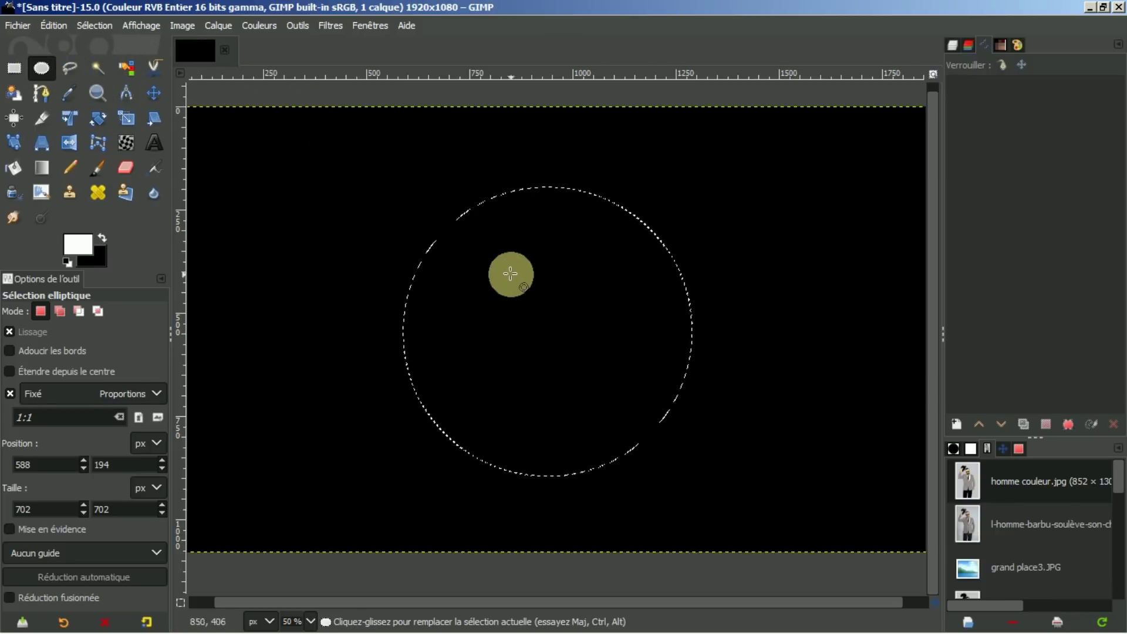
# - Enlarge the circular selection to about 788 px across, recentre it on the canvas and commit it
pyautogui.click(554, 344)
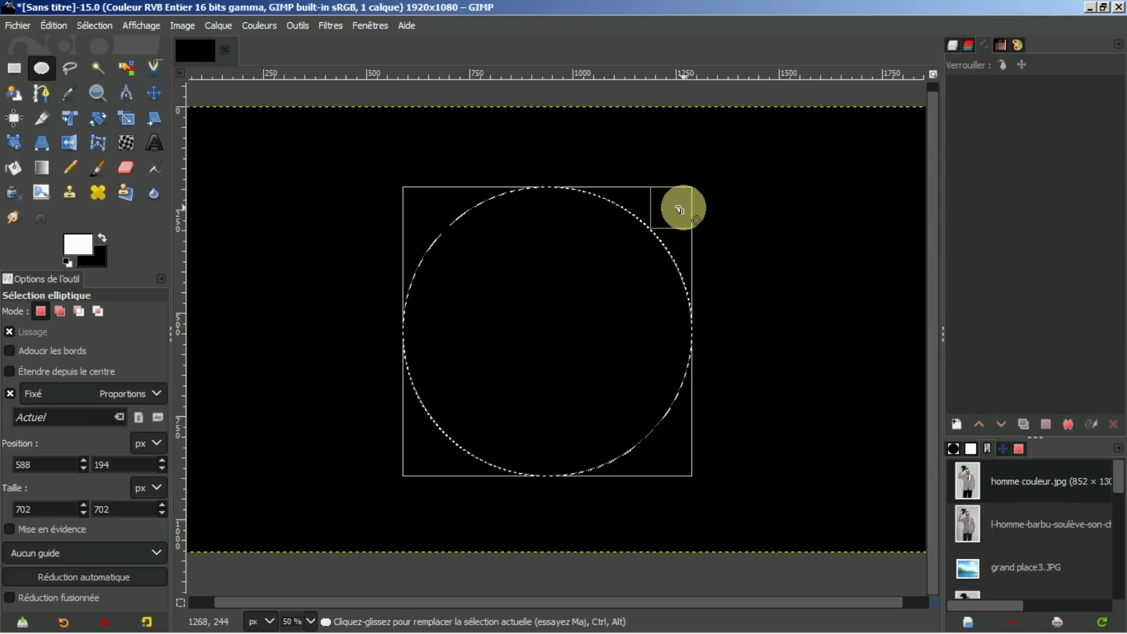
pyautogui.moveTo(679, 206); pyautogui.dragTo(697, 172)
pyautogui.moveTo(564, 297)
pyautogui.mouseDown()
pyautogui.moveTo(556, 320)
pyautogui.moveTo(553, 309)
pyautogui.mouseUp()
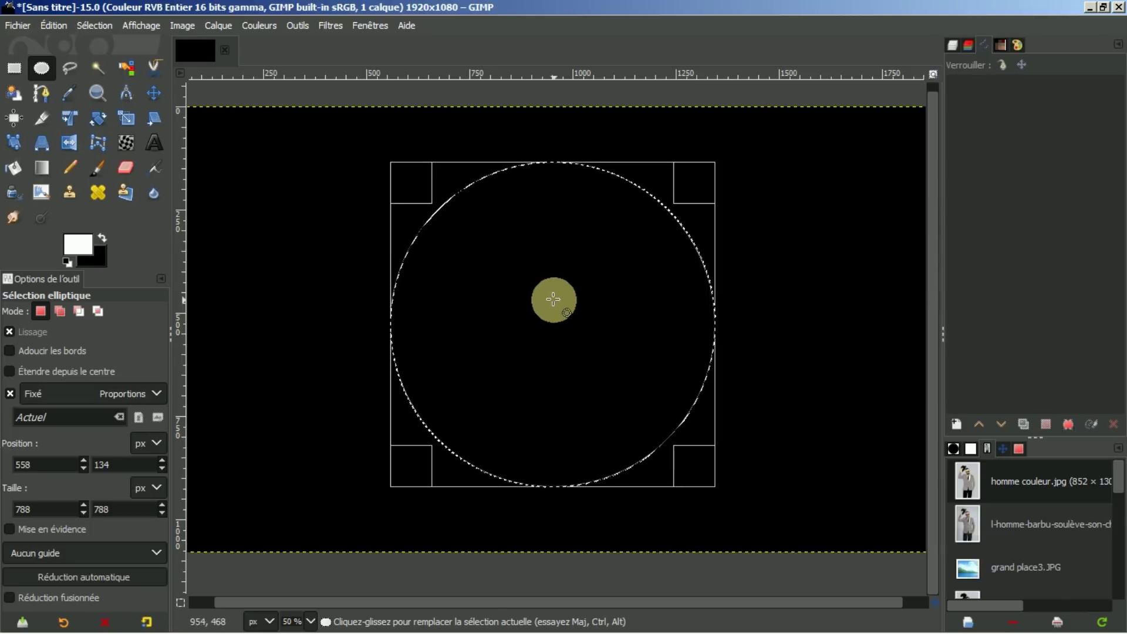
pyautogui.press('Return')
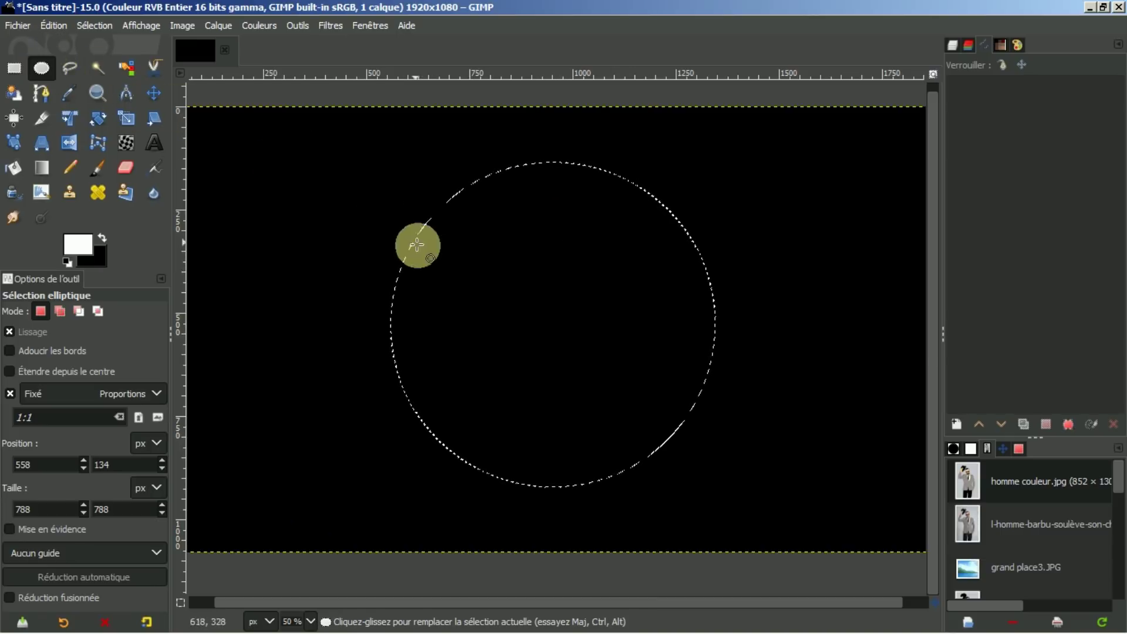
# - Replace the selection with a new circle about 802 px across, centred near the middle of the canvas
pyautogui.moveTo(474, 239); pyautogui.dragTo(556, 438)
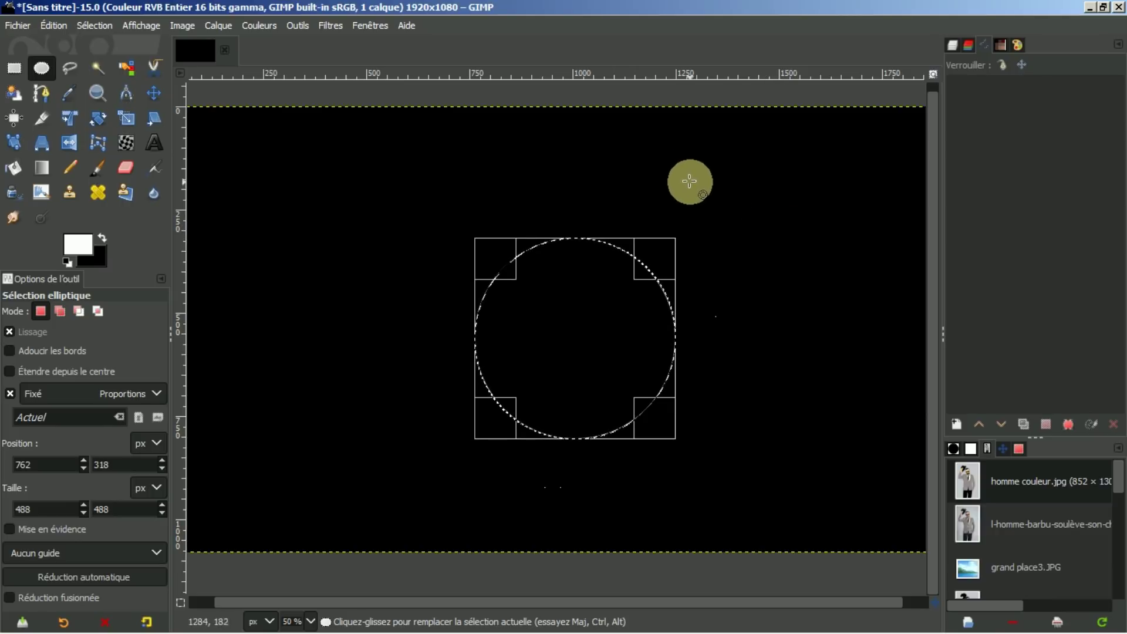
pyautogui.moveTo(501, 254); pyautogui.dragTo(422, 186)
pyautogui.moveTo(651, 422); pyautogui.dragTo(691, 467)
pyautogui.moveTo(433, 192); pyautogui.dragTo(417, 184)
pyautogui.moveTo(547, 306)
pyautogui.mouseDown()
pyautogui.moveTo(528, 302)
pyautogui.moveTo(537, 309)
pyautogui.mouseUp()
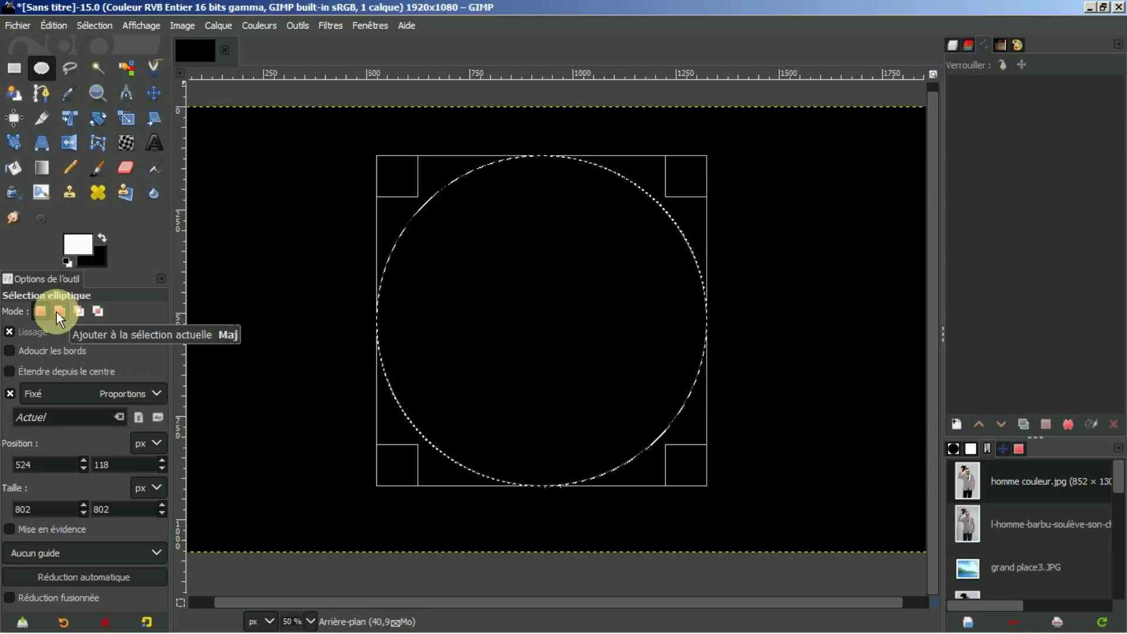
pyautogui.click(536, 310)
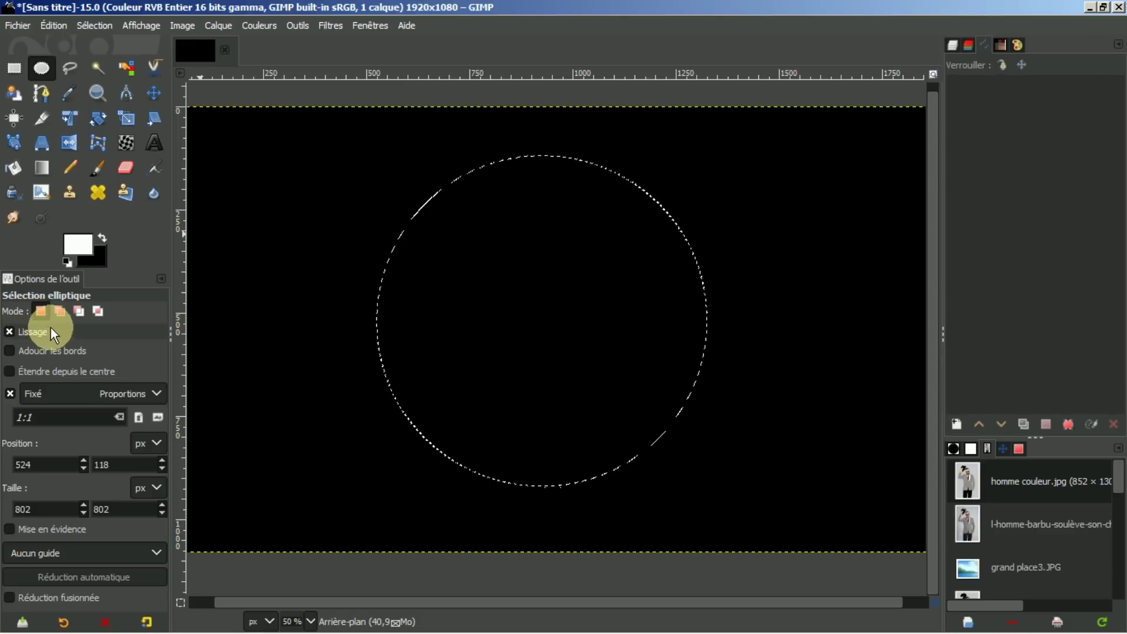
# - Switch the elliptical selection to add mode and try to add a circle about 456 px across inside the existing one
pyautogui.click(59, 311)
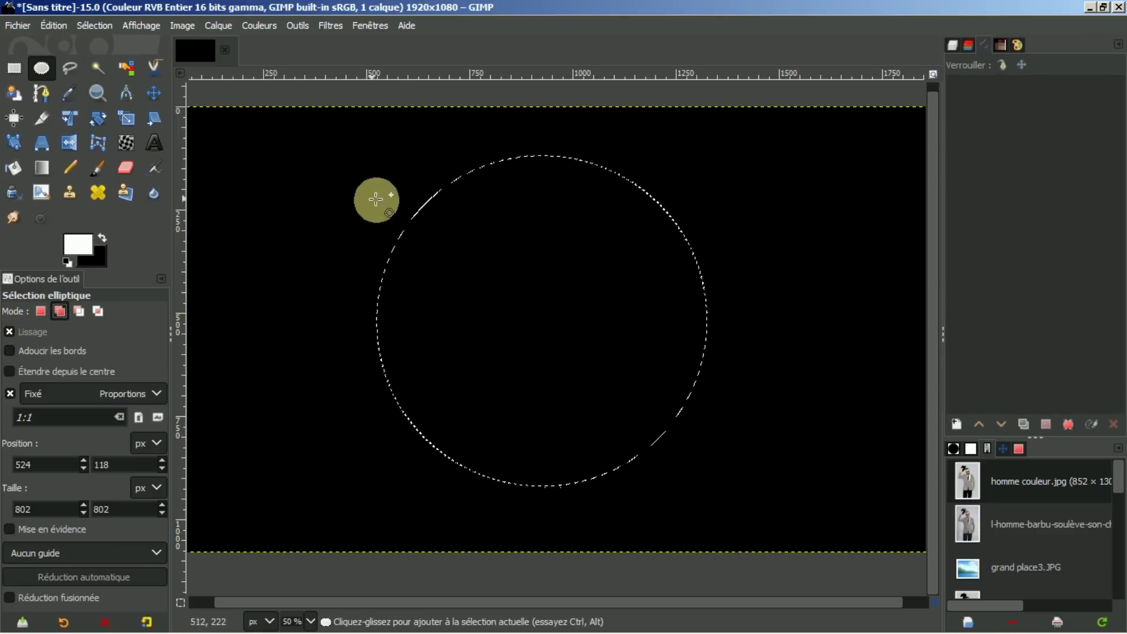
pyautogui.moveTo(468, 237); pyautogui.dragTo(529, 422)
pyautogui.moveTo(559, 339); pyautogui.dragTo(537, 326)
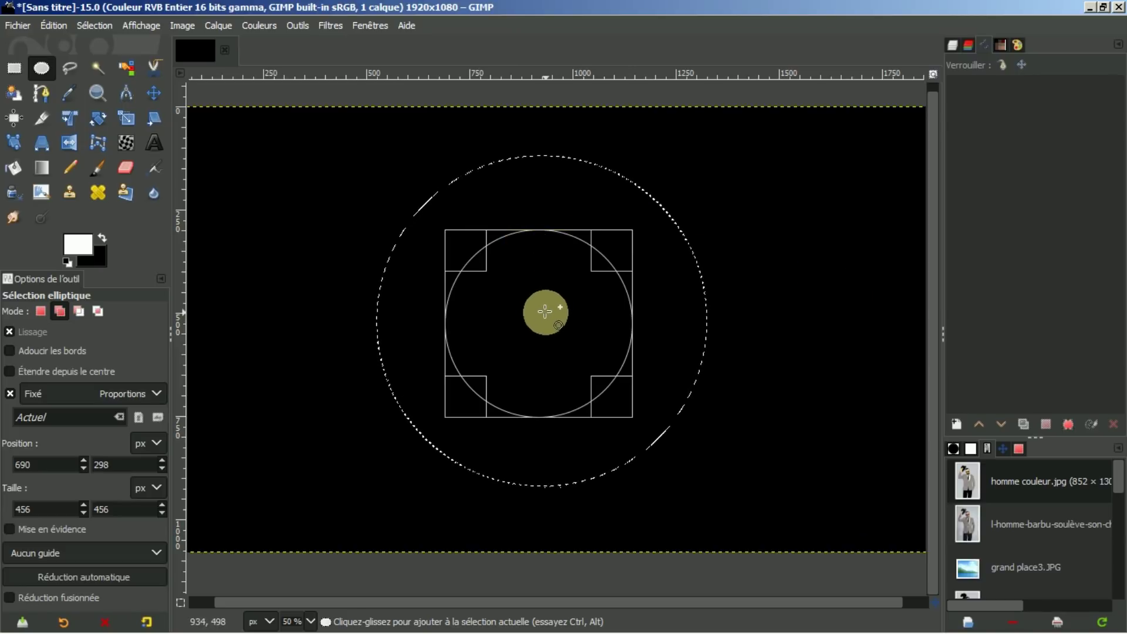
pyautogui.click(544, 311)
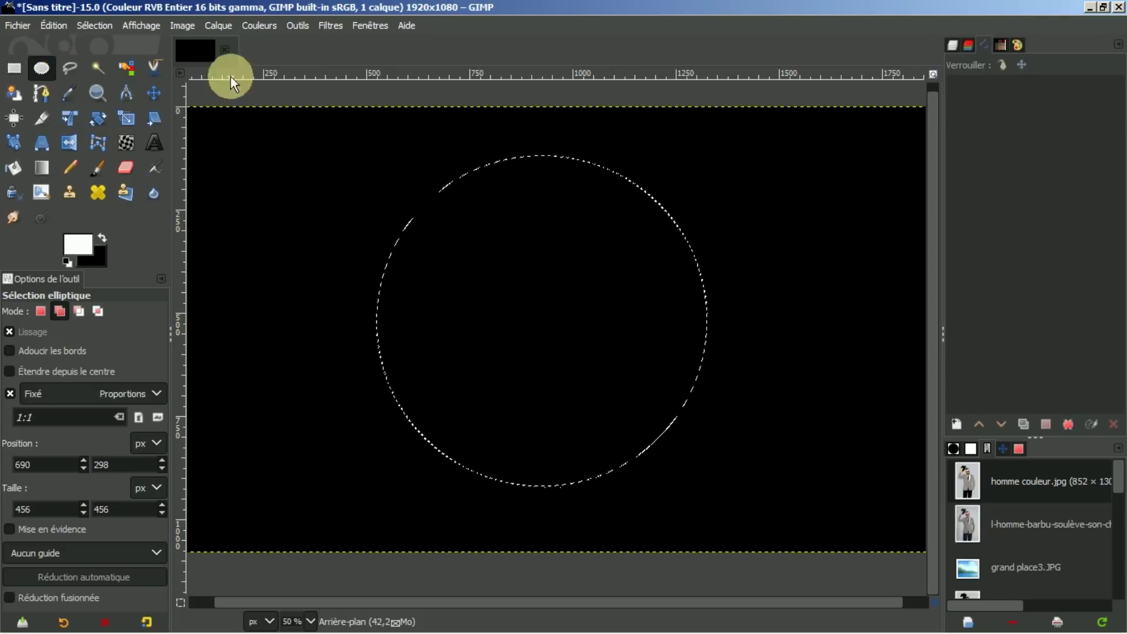
# - Convert the large circular selection to a path
pyautogui.click(953, 46)
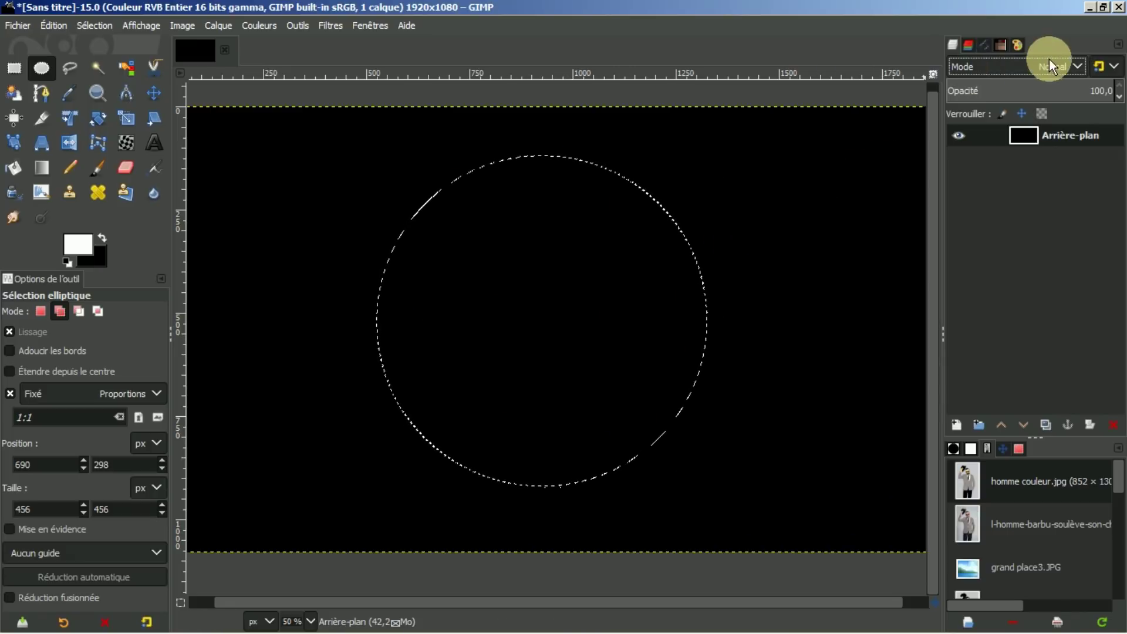
pyautogui.click(985, 47)
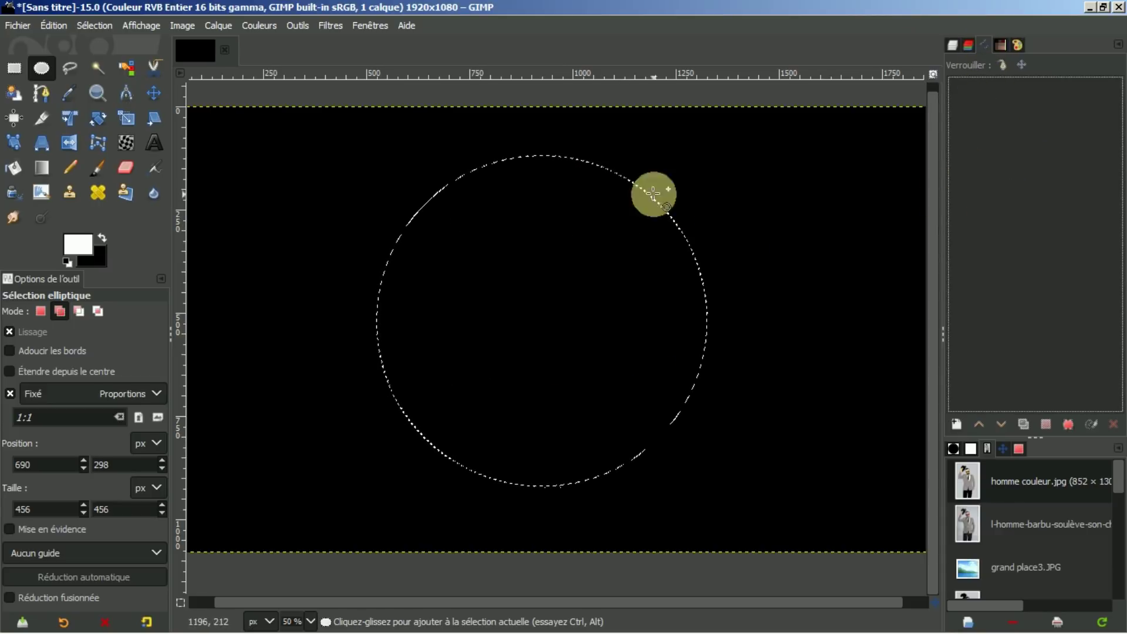
pyautogui.click(1066, 424)
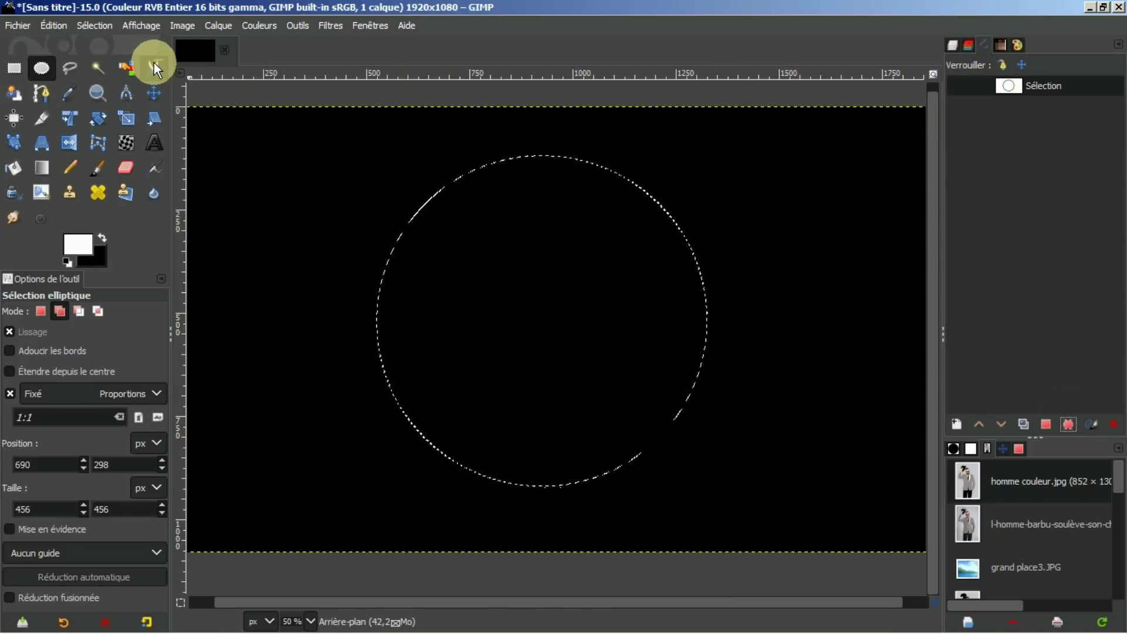
# - Clear the selection and make the circle path visible
pyautogui.click(95, 24)
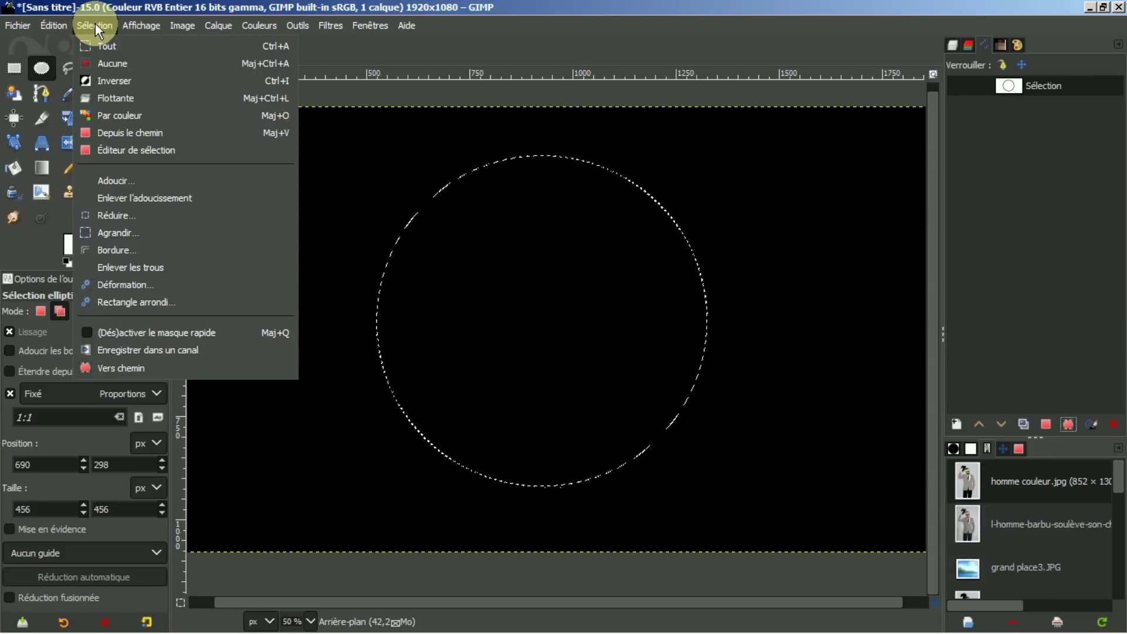
pyautogui.click(104, 62)
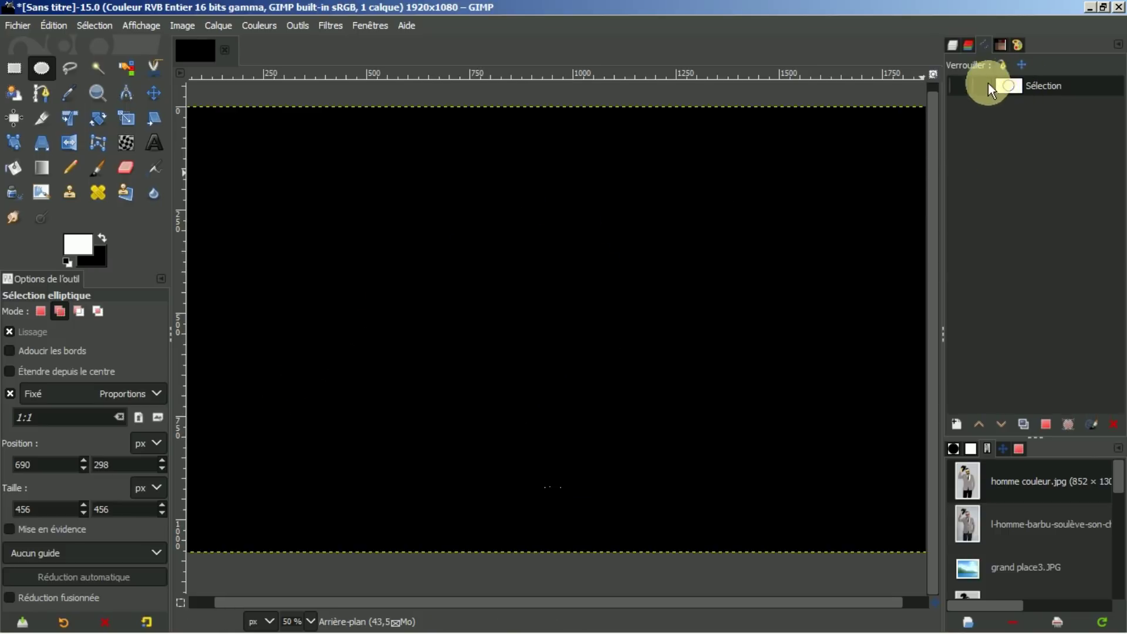
pyautogui.click(958, 86)
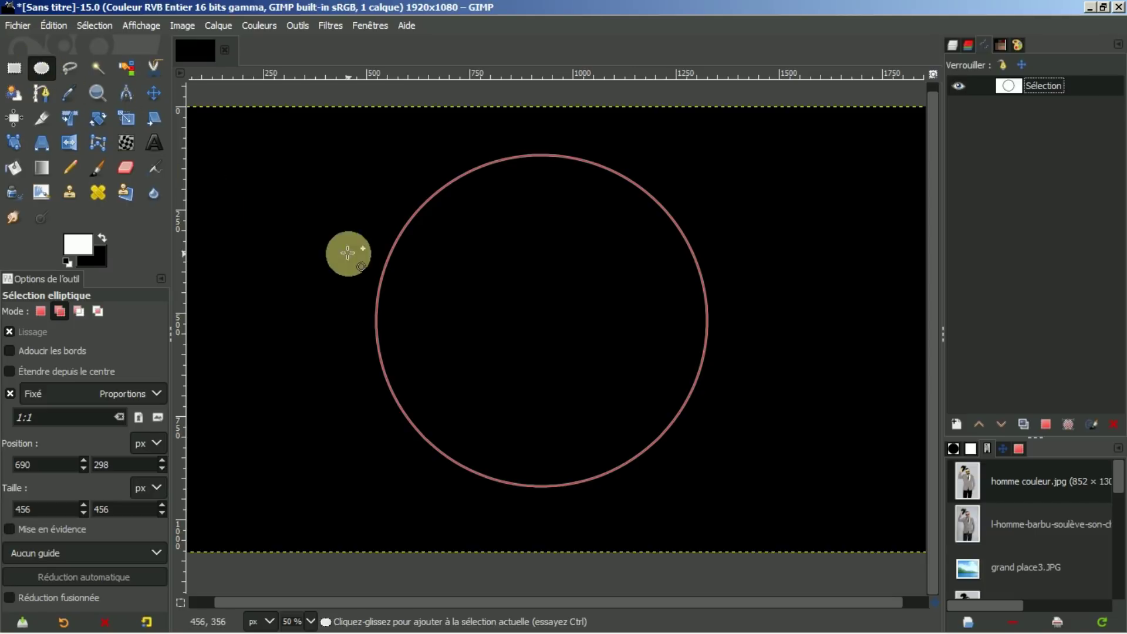
# - Make a second circular selection about 622 px across, centred inside the visible circle path
pyautogui.moveTo(462, 232); pyautogui.dragTo(526, 511)
pyautogui.moveTo(558, 360); pyautogui.dragTo(517, 319)
pyautogui.moveTo(600, 373); pyautogui.dragTo(650, 441)
pyautogui.moveTo(557, 320); pyautogui.dragTo(558, 324)
pyautogui.click(553, 315)
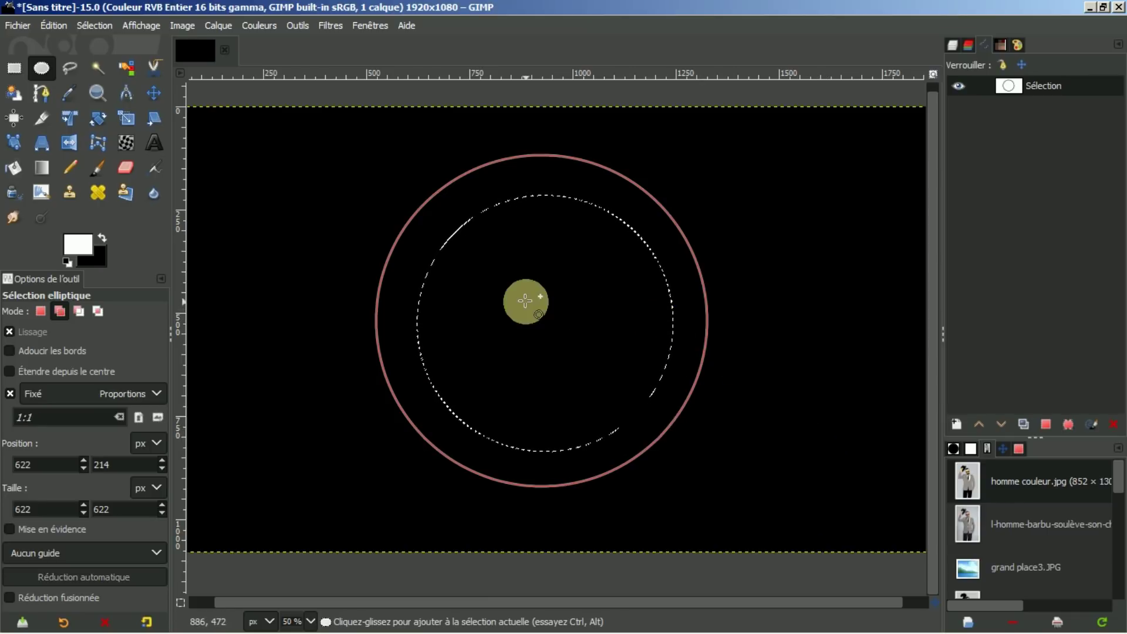
# - Adjust the inner circular selection to about 626 × 630 px at position 622, 204 and commit it
pyautogui.click(534, 317)
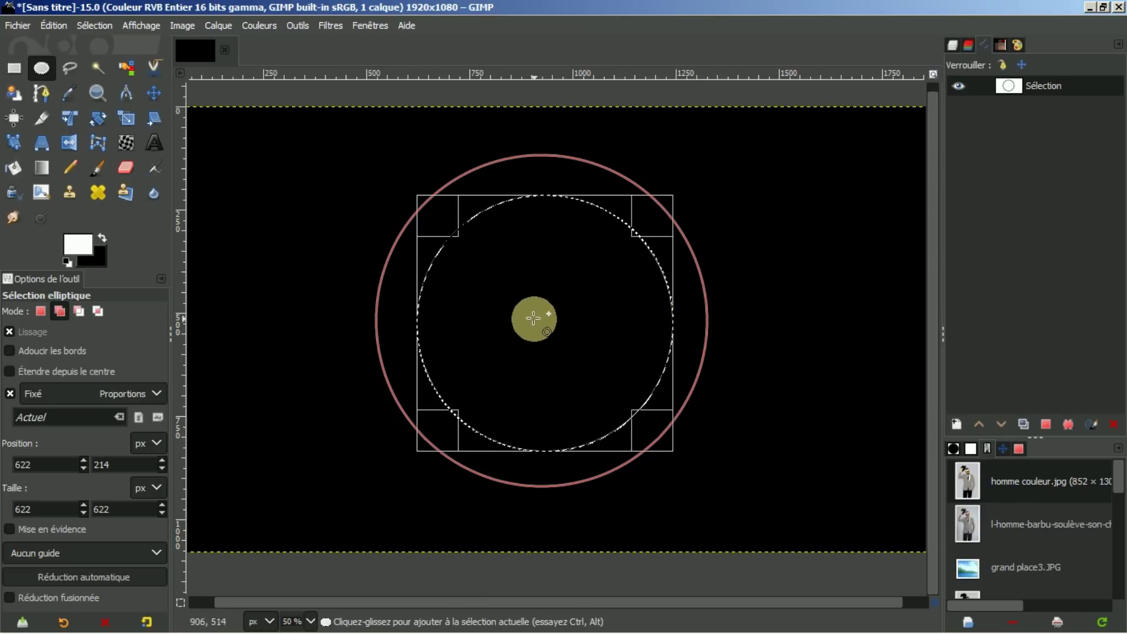
pyautogui.moveTo(557, 328)
pyautogui.mouseDown()
pyautogui.moveTo(547, 322)
pyautogui.moveTo(561, 324)
pyautogui.mouseUp()
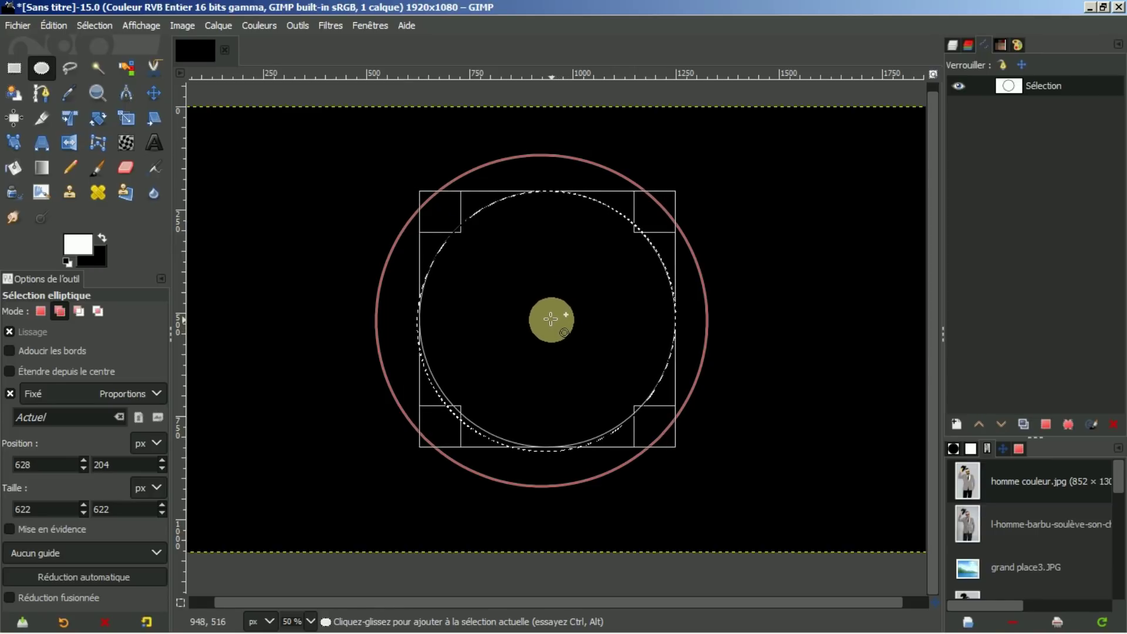
pyautogui.click(160, 94)
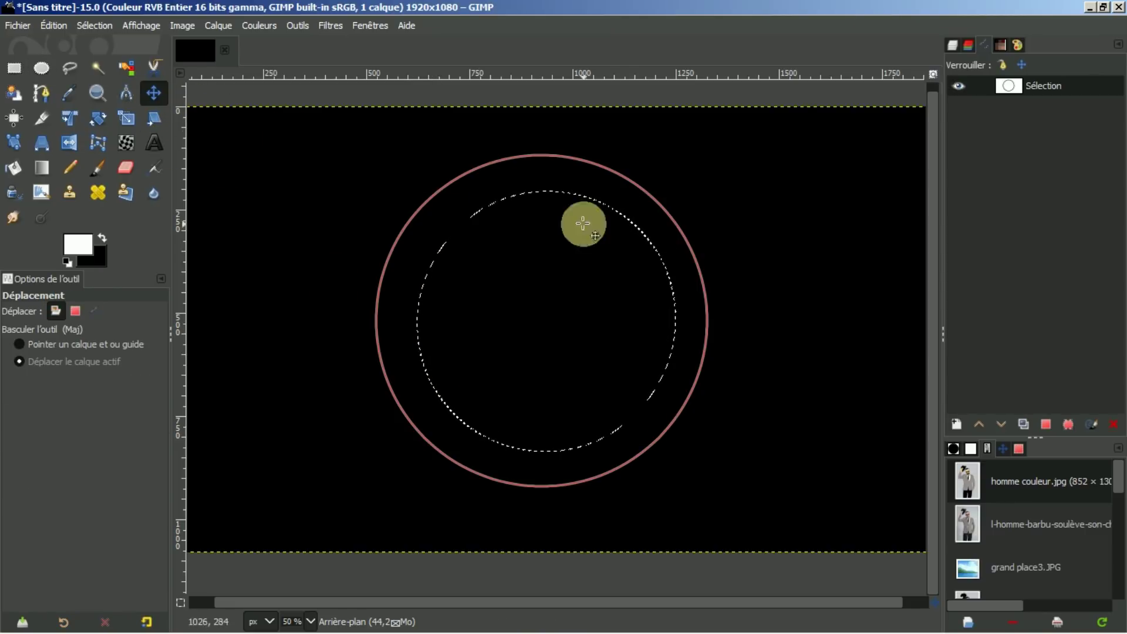
pyautogui.click(41, 66)
pyautogui.click(547, 321)
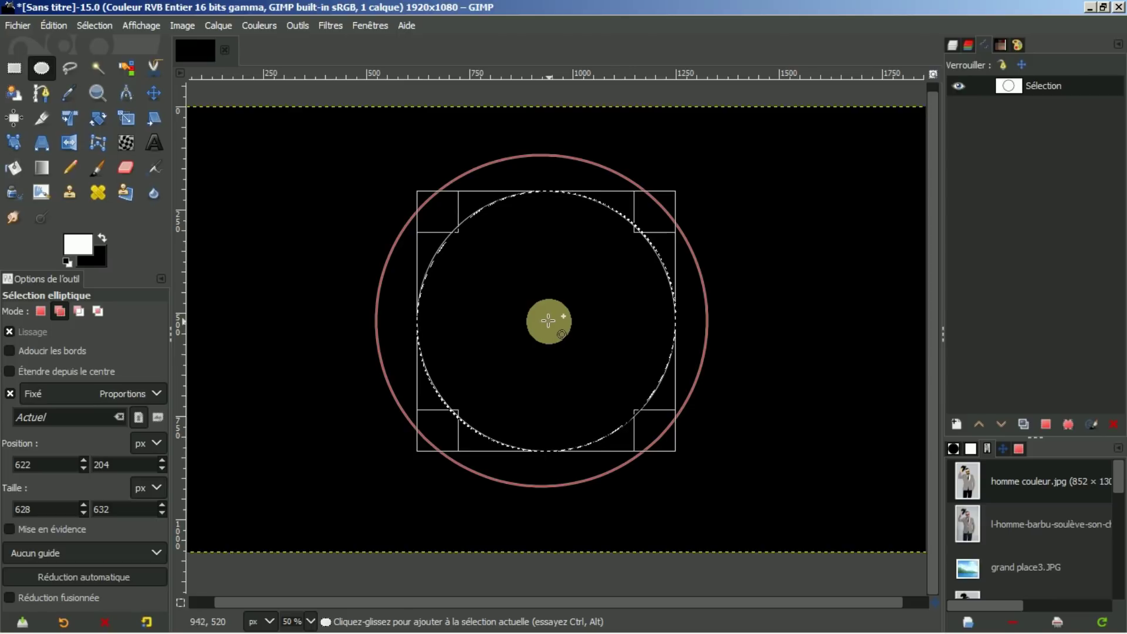
pyautogui.moveTo(658, 430)
pyautogui.mouseDown()
pyautogui.moveTo(674, 457)
pyautogui.moveTo(651, 436)
pyautogui.mouseUp()
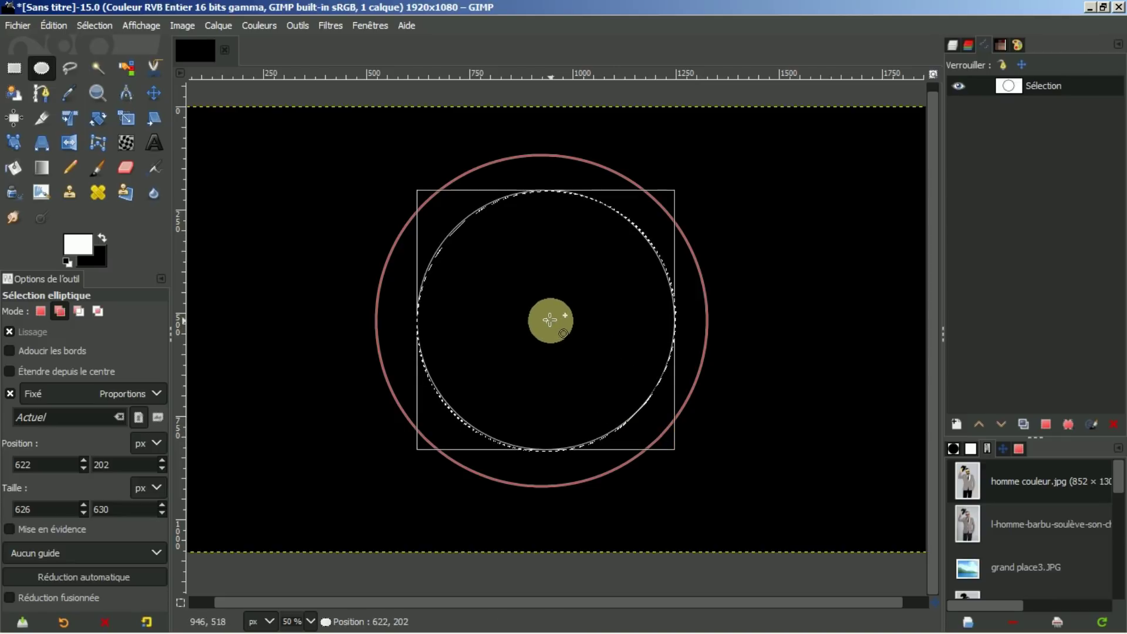
pyautogui.click(554, 322)
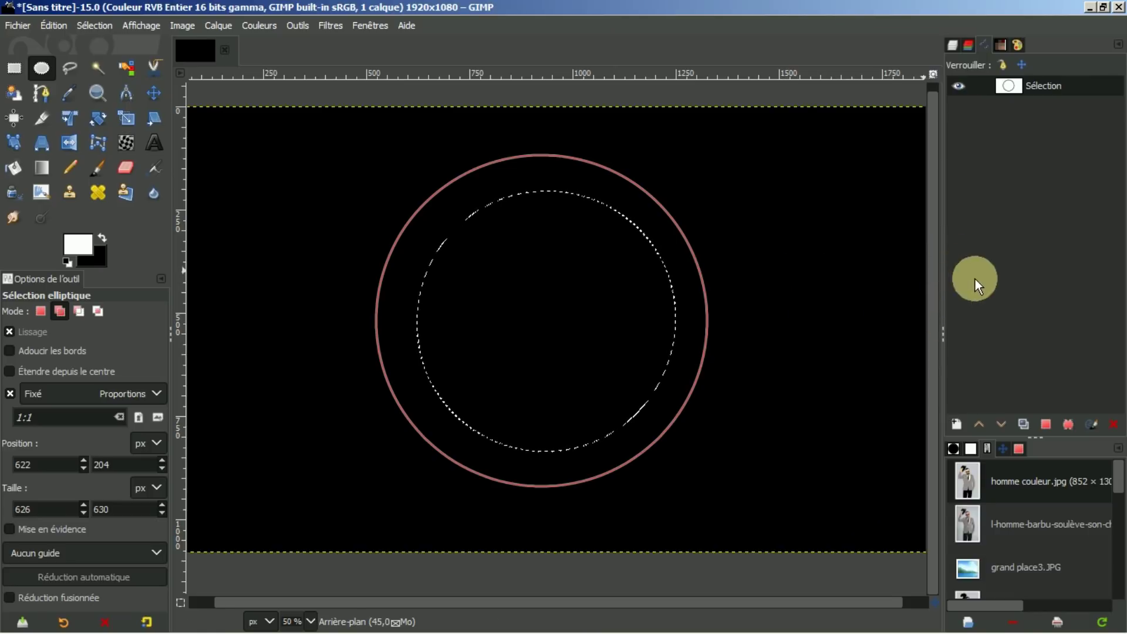
# - Convert the inner circular selection to a second path and clear the selection
pyautogui.click(1067, 424)
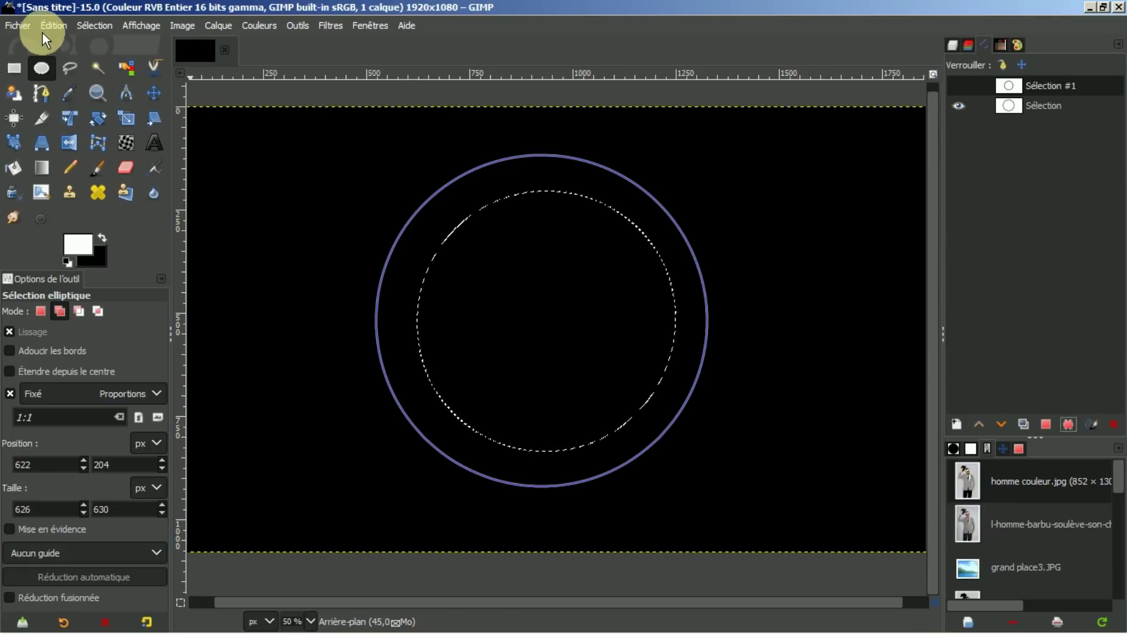
pyautogui.click(103, 25)
pyautogui.click(107, 65)
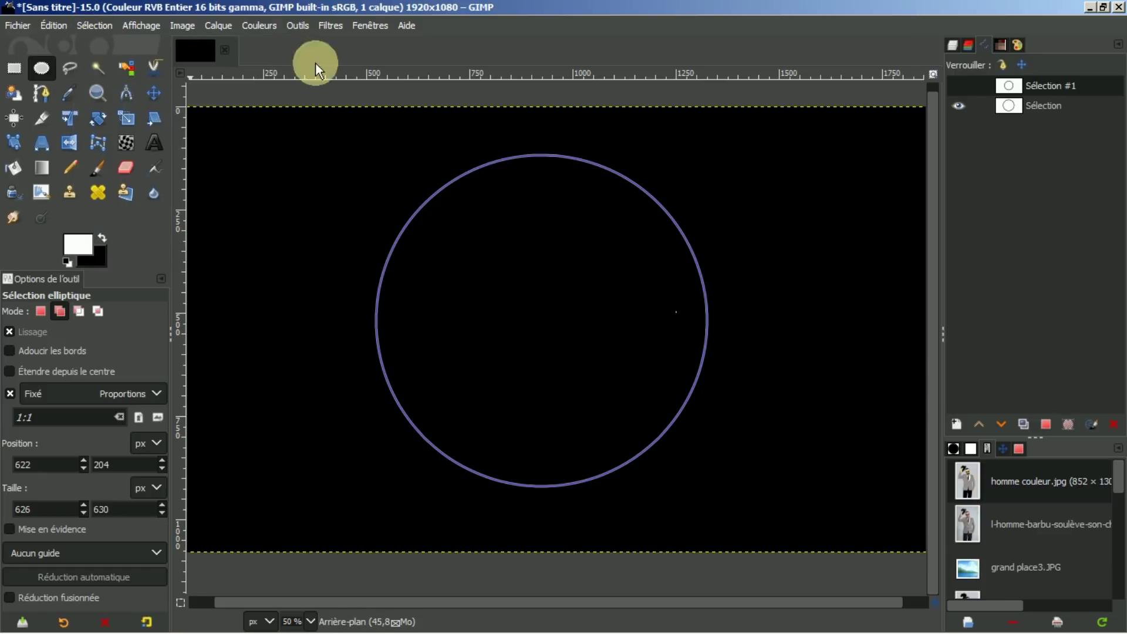
# - Make the inner circle path visible together with the outer one, toggling its visibility to check it
pyautogui.click(954, 83)
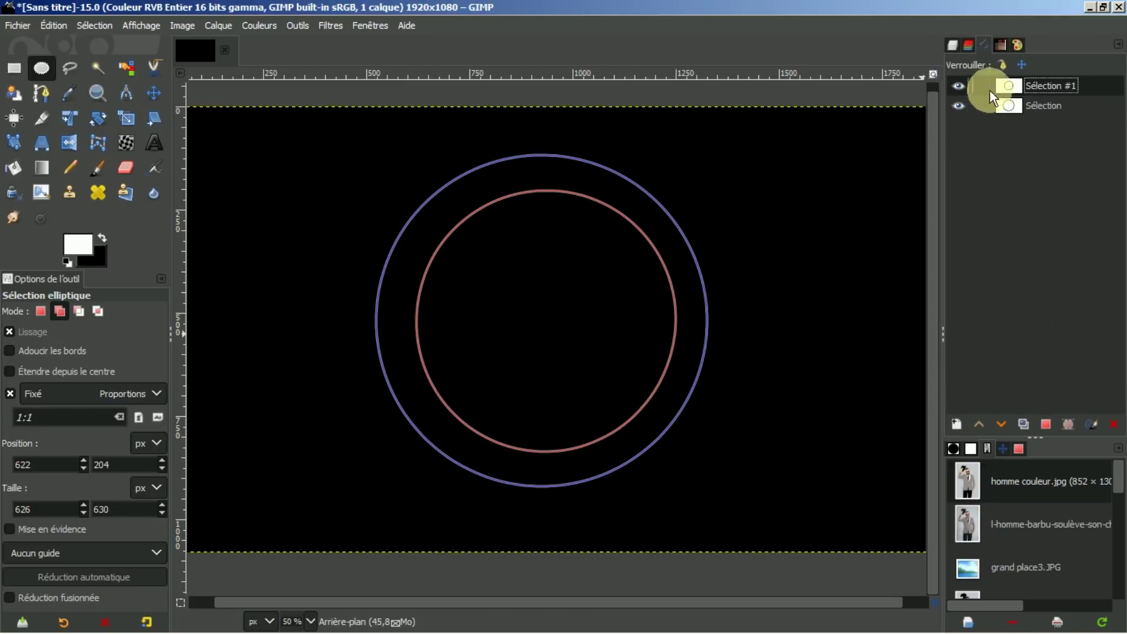
pyautogui.click(958, 86)
pyautogui.click(955, 85)
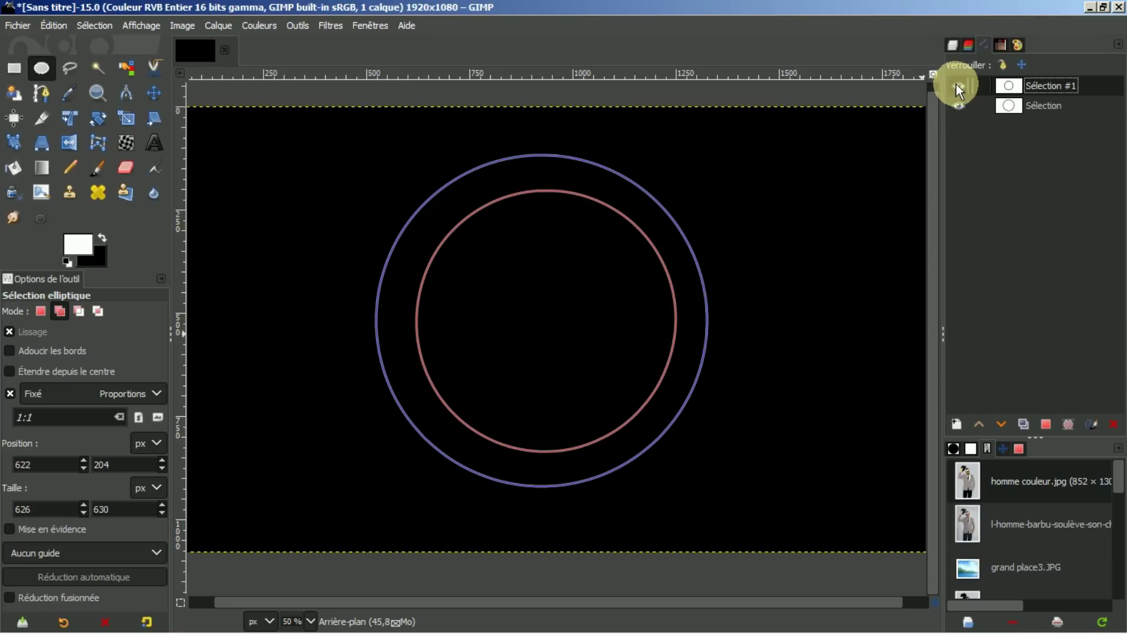
# - Load the inner circle path and the outer circle path as selections in turn, and clear the selection
pyautogui.click(1045, 424)
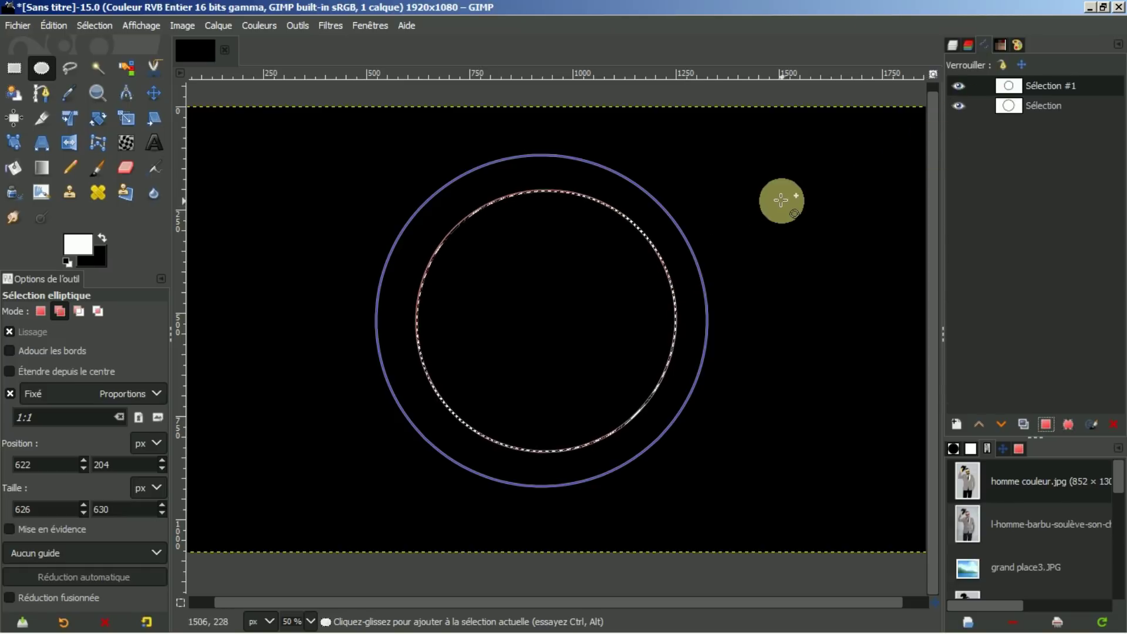
pyautogui.click(1009, 106)
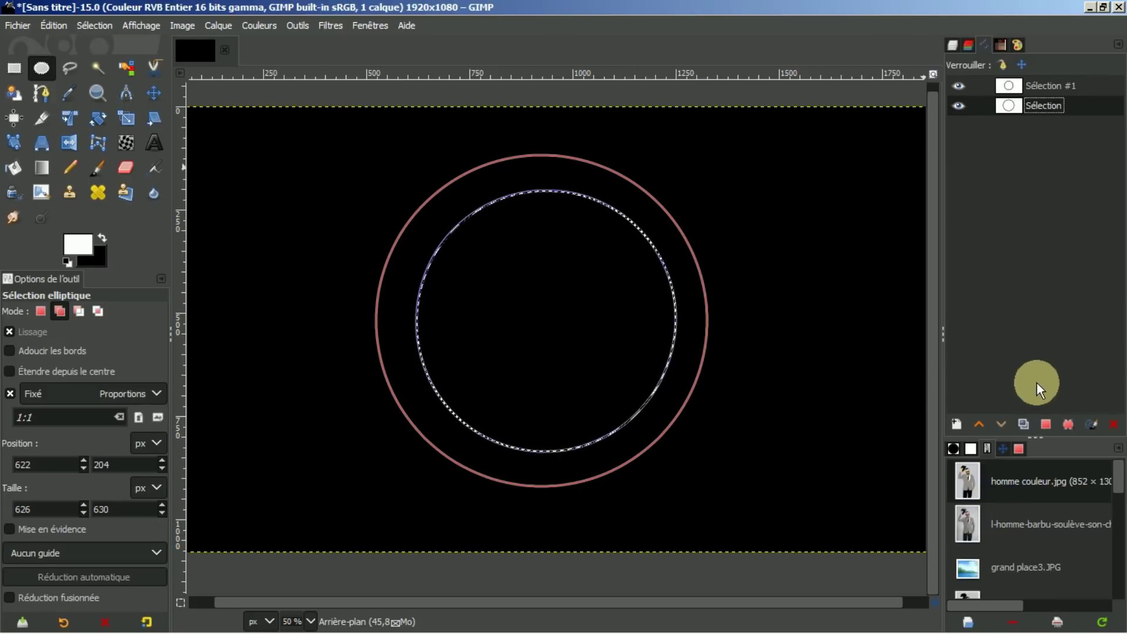
pyautogui.click(1044, 423)
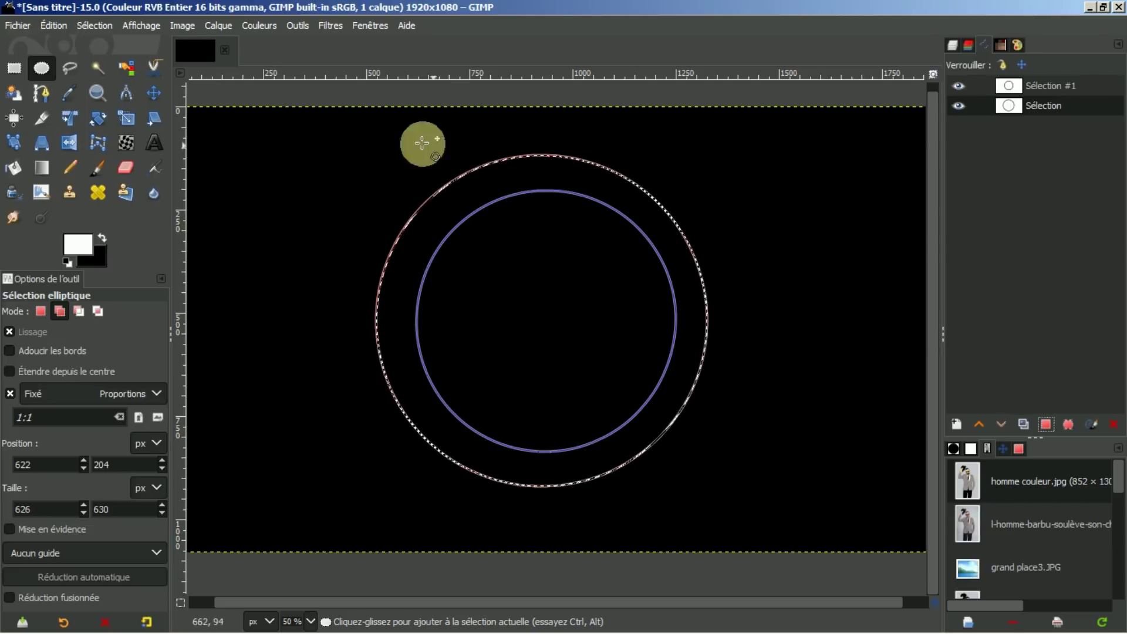
pyautogui.click(92, 23)
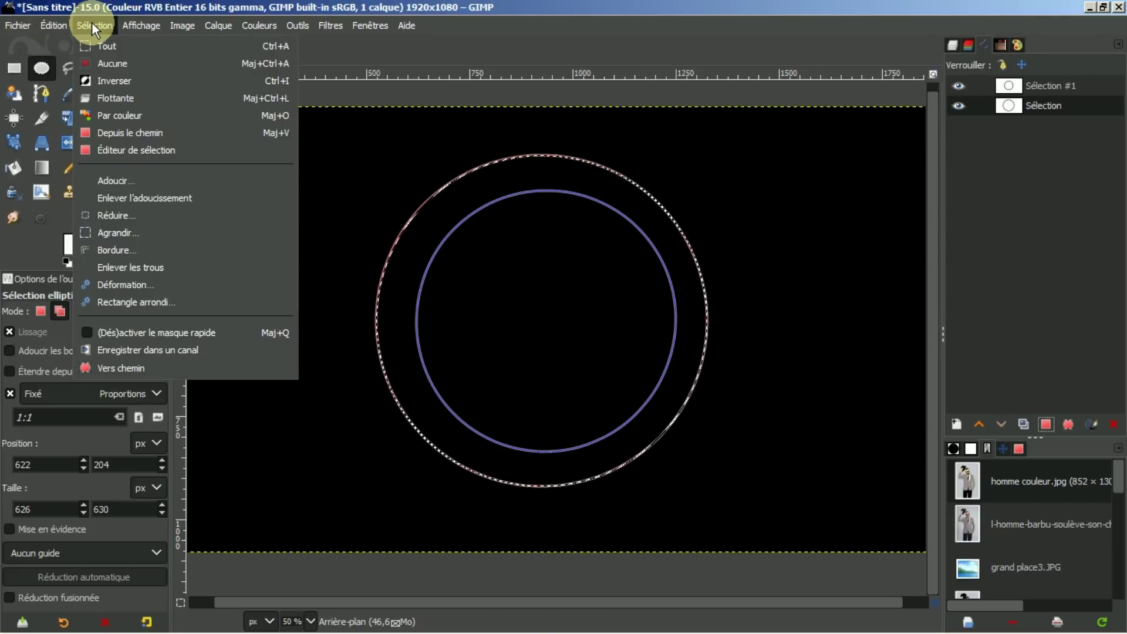
pyautogui.click(107, 66)
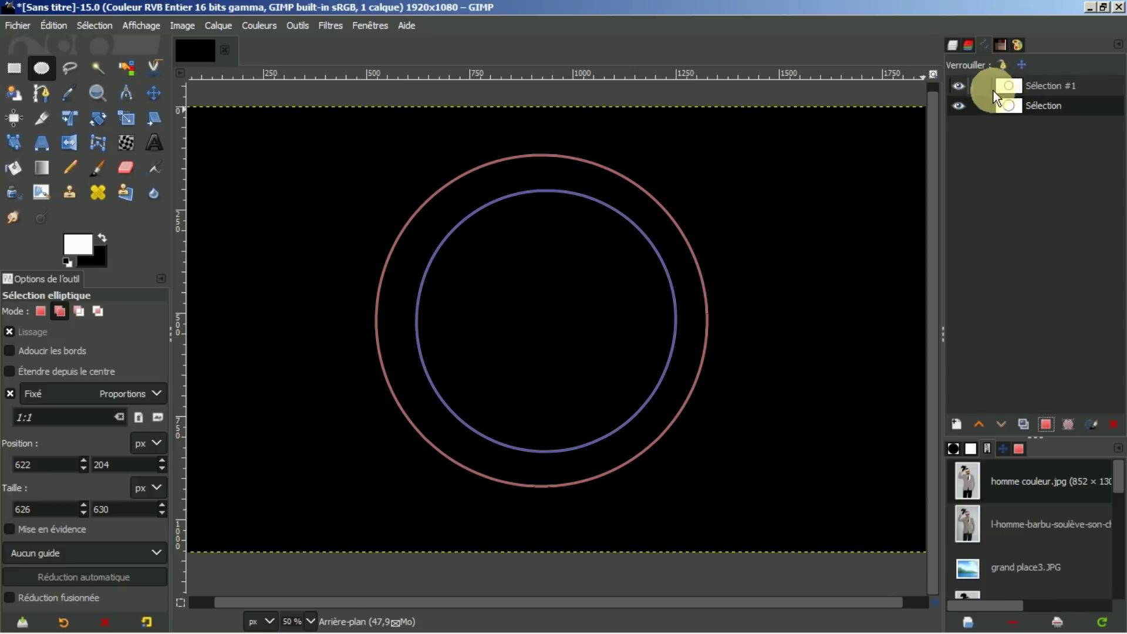
# - Merge the two visible circle paths into a single path
pyautogui.rightClick(1033, 82)
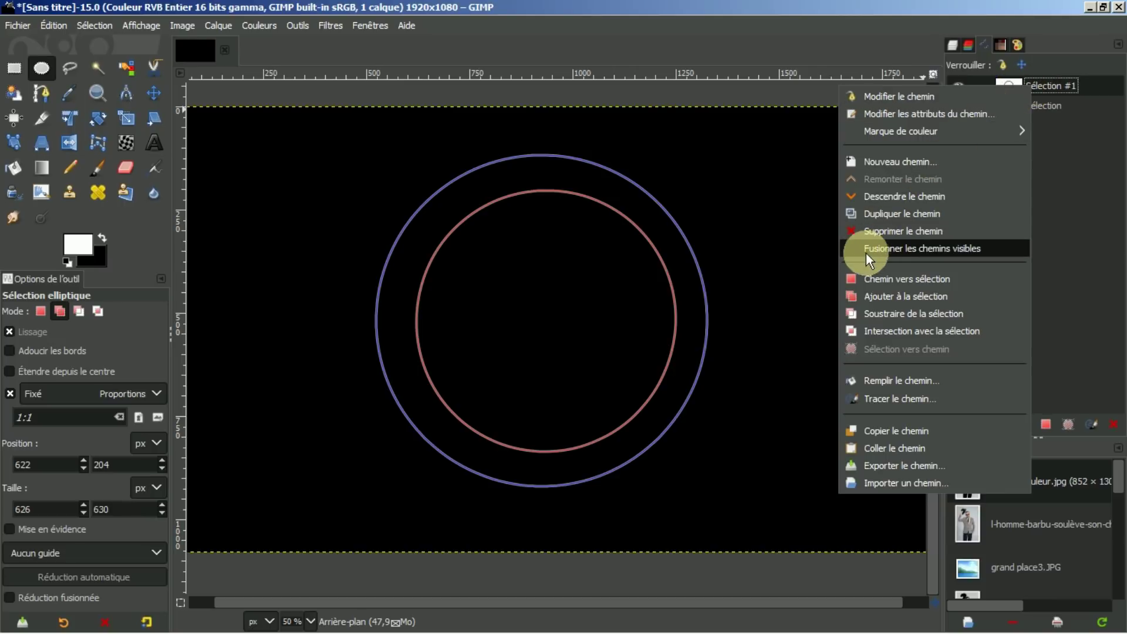
pyautogui.click(1066, 198)
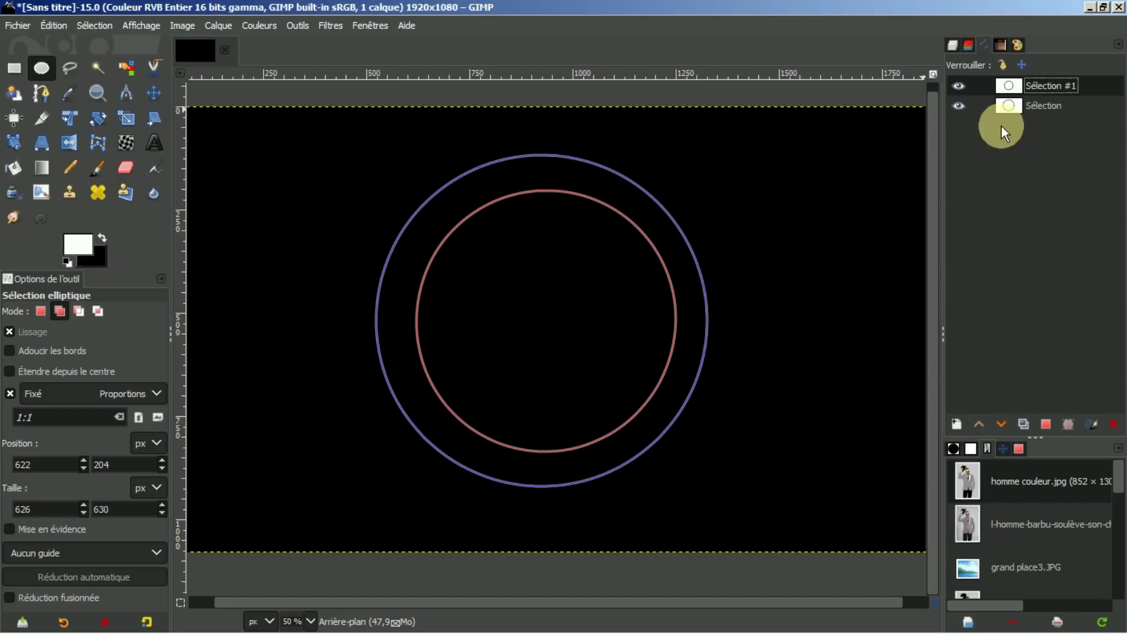
pyautogui.click(961, 86)
pyautogui.click(960, 86)
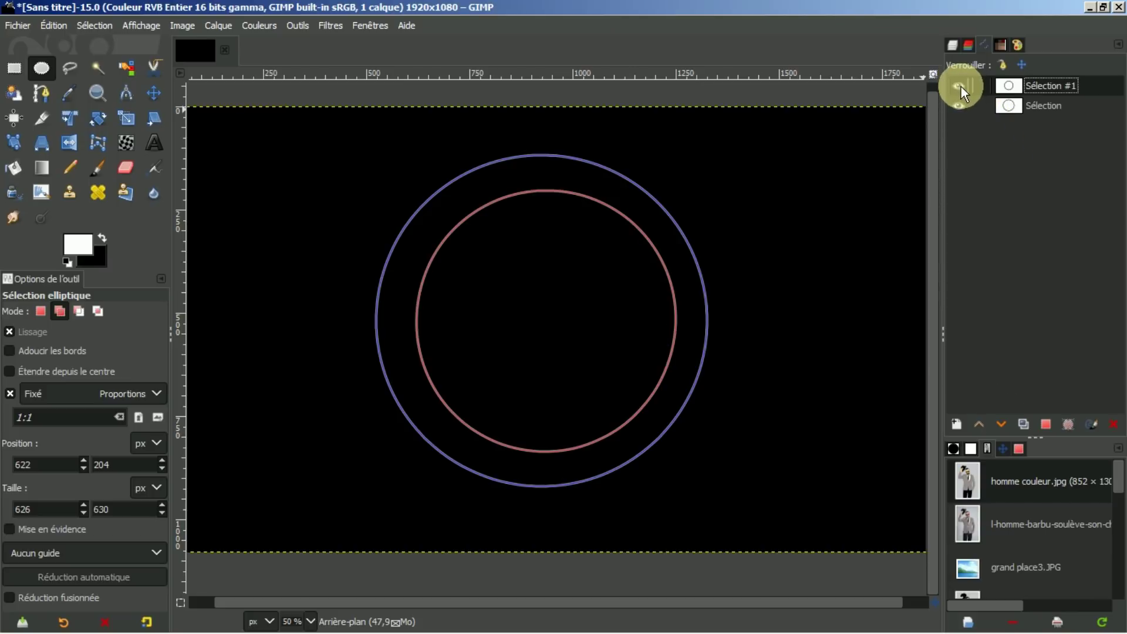
pyautogui.rightClick(1033, 85)
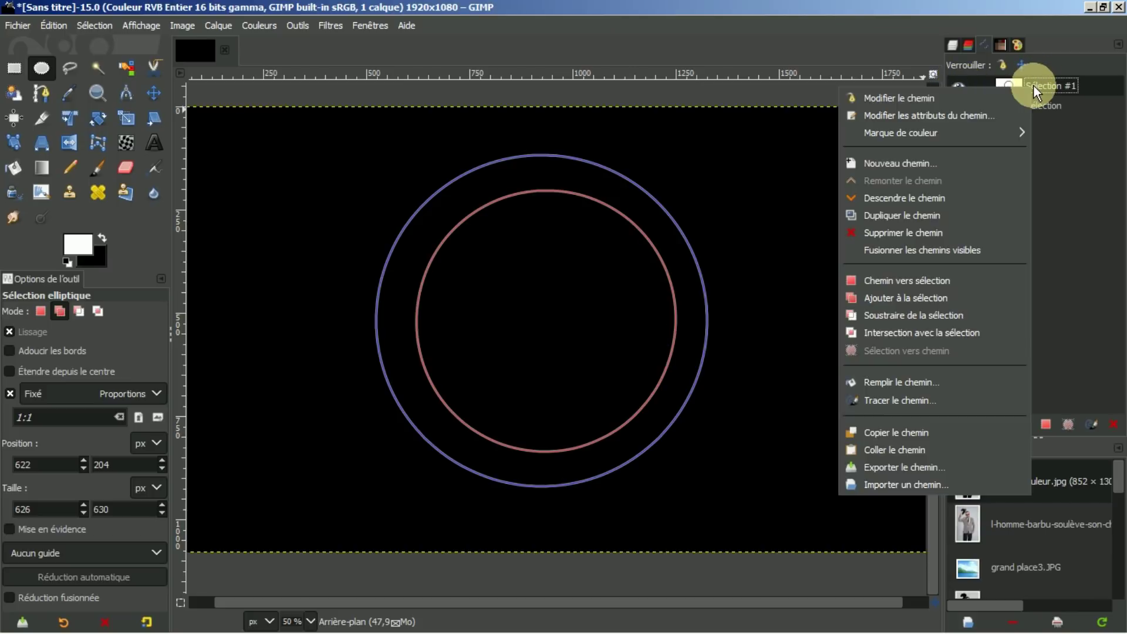
pyautogui.click(900, 249)
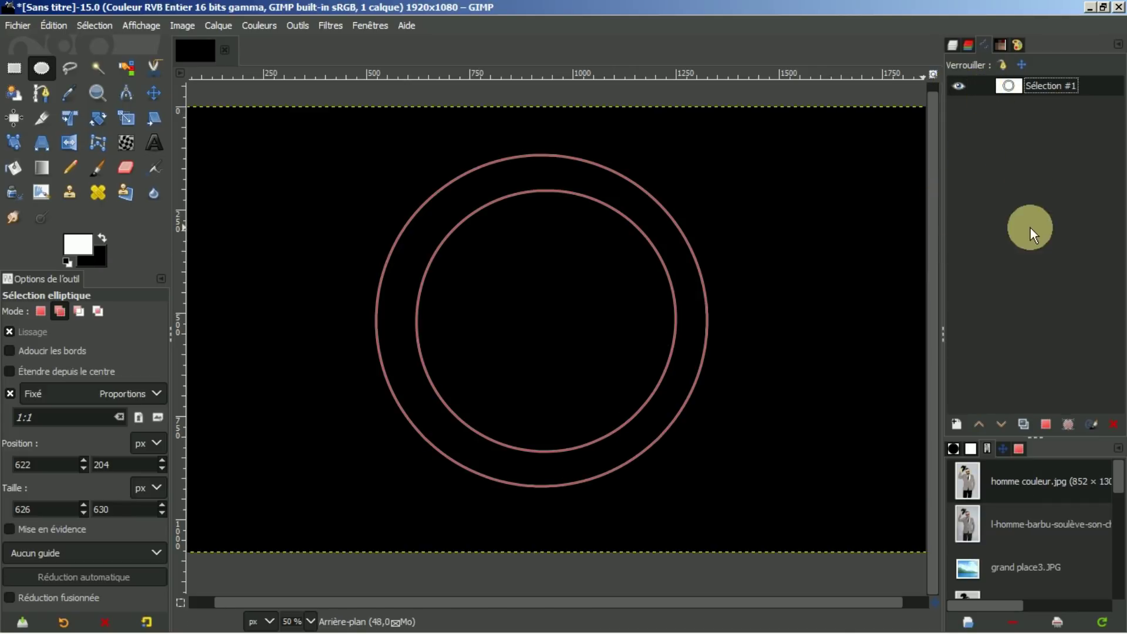
# - Fill the ring selected from the merged path with white and undo the fill
pyautogui.click(1044, 425)
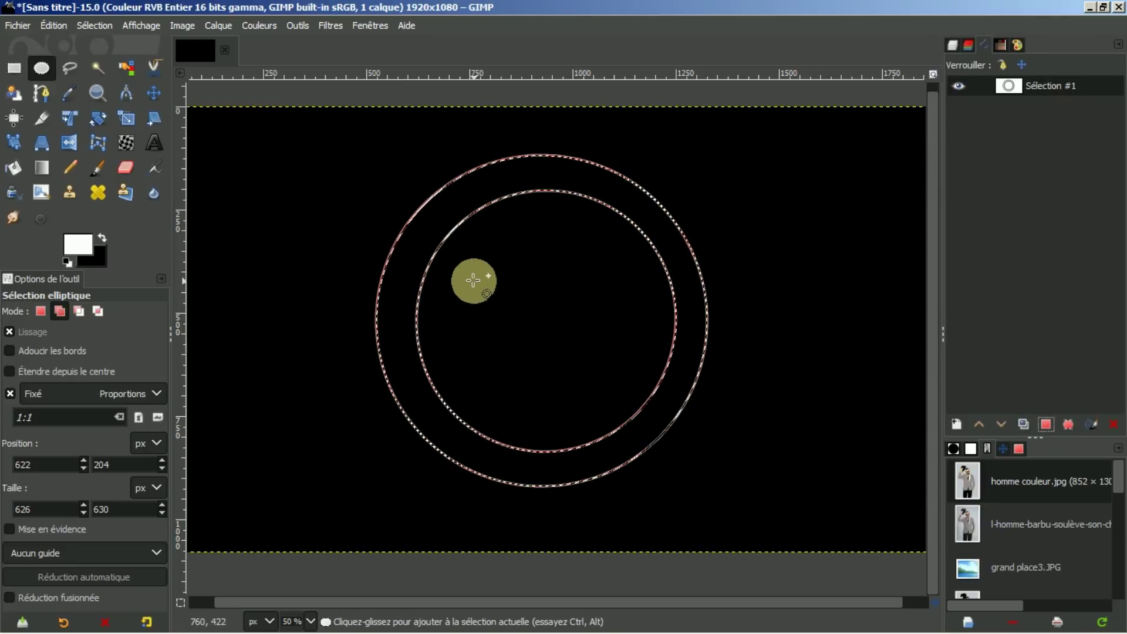
pyautogui.click(13, 167)
pyautogui.click(453, 196)
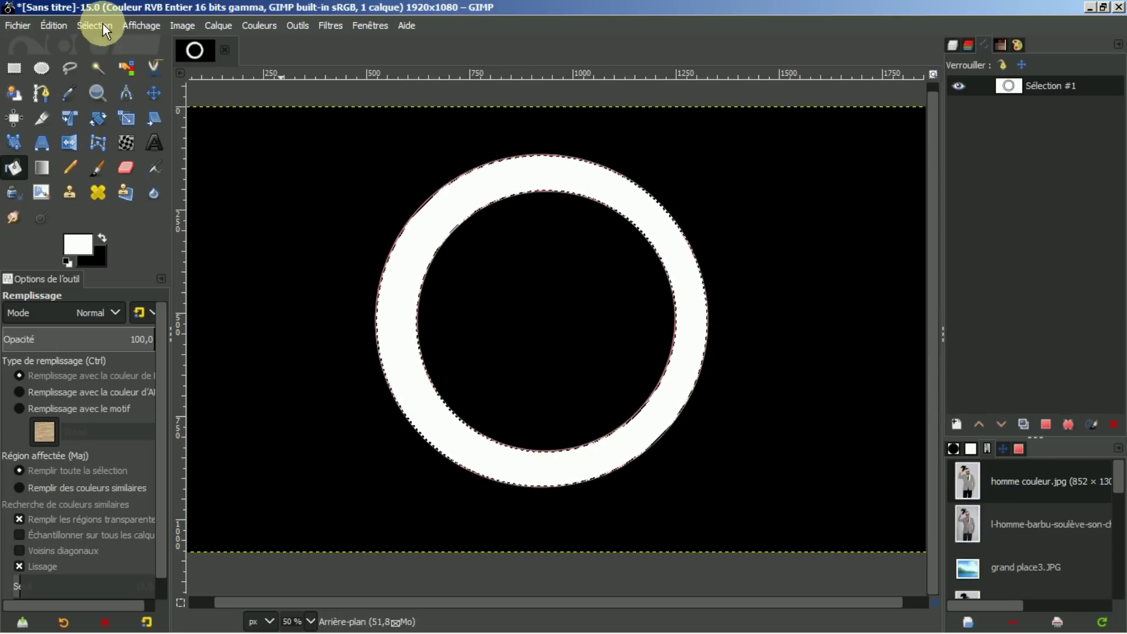
pyautogui.hotkey('ctrl', 'z')
pyautogui.press('z')
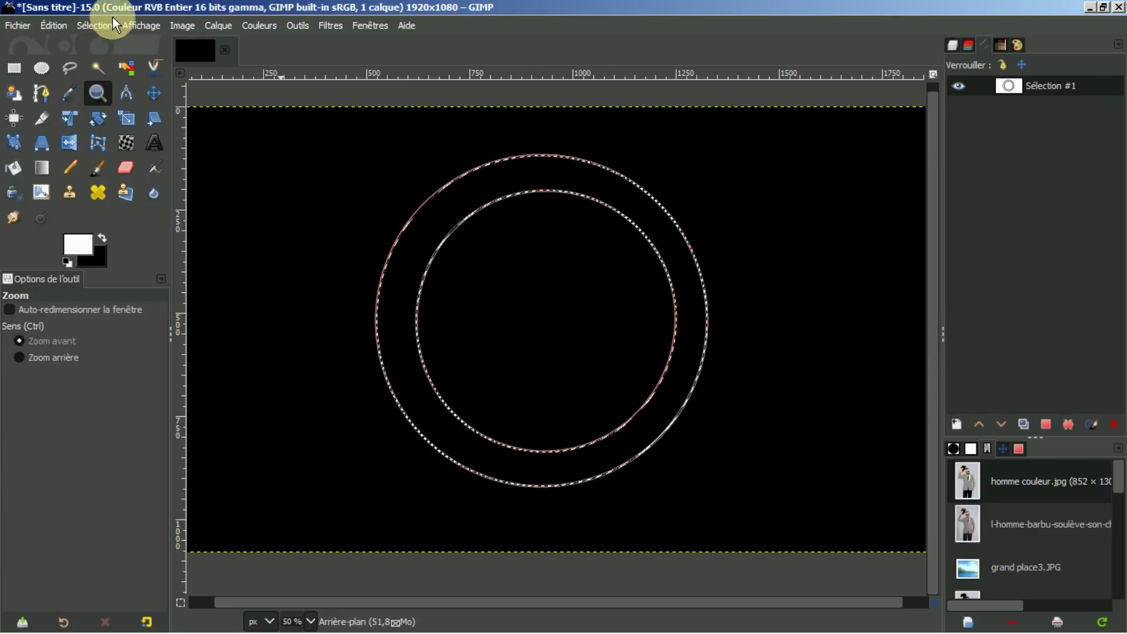
# - Clear the ring selection and delete the merged circle path
pyautogui.click(103, 25)
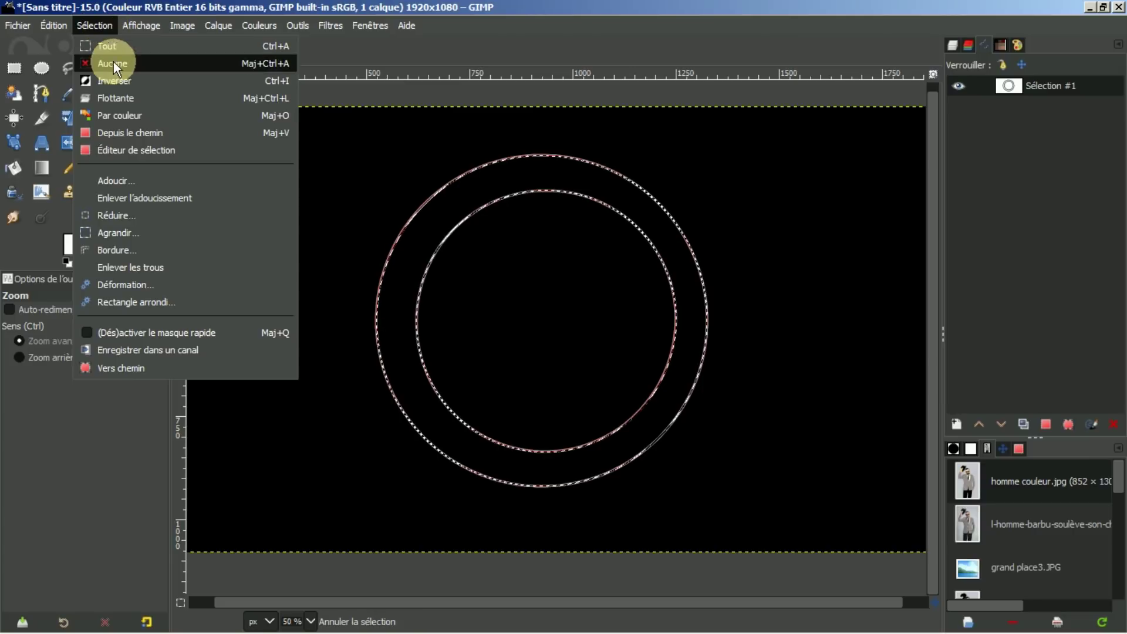
pyautogui.click(111, 63)
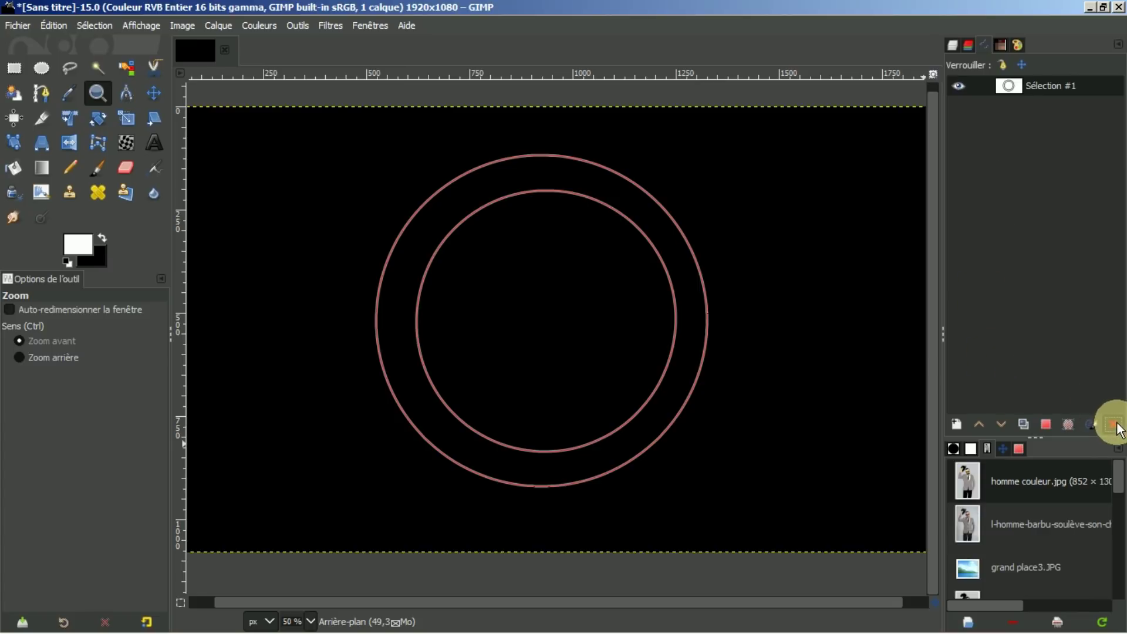
pyautogui.click(1114, 424)
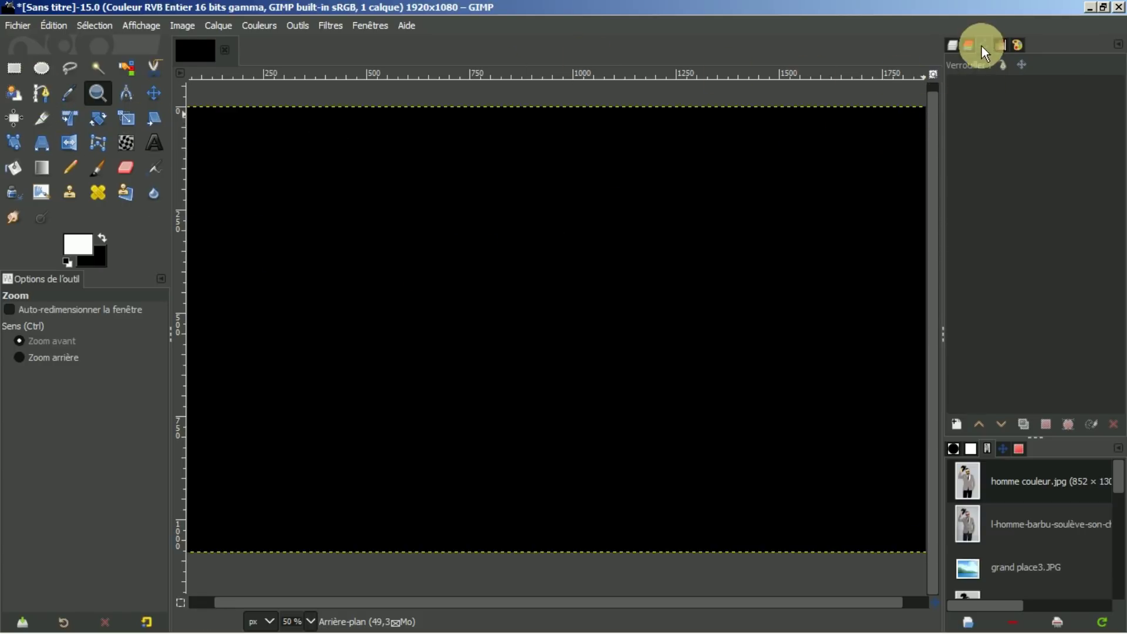
# - Draw a new open path with three nodes forming a shallow peak, starting at about 490, 506
pyautogui.click(42, 92)
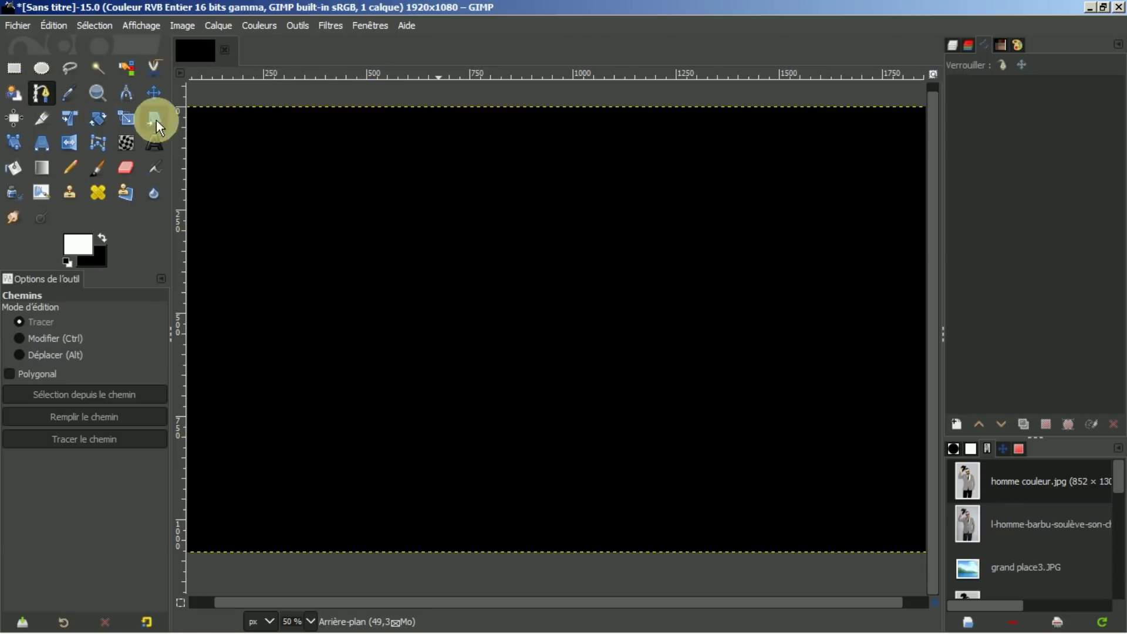
pyautogui.click(362, 315)
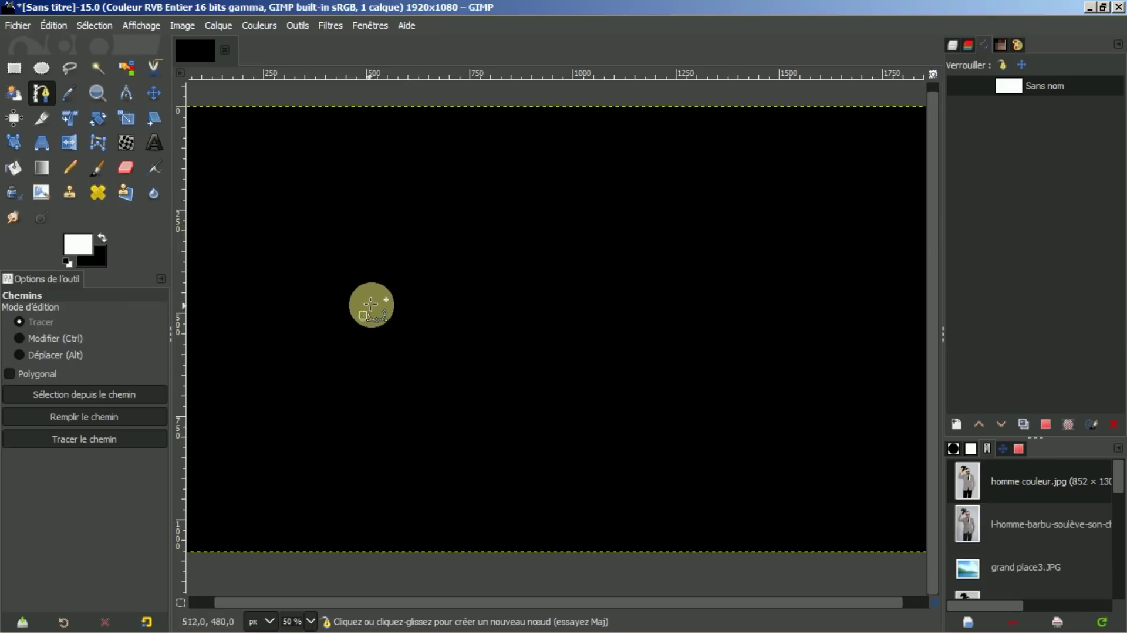
pyautogui.click(467, 262)
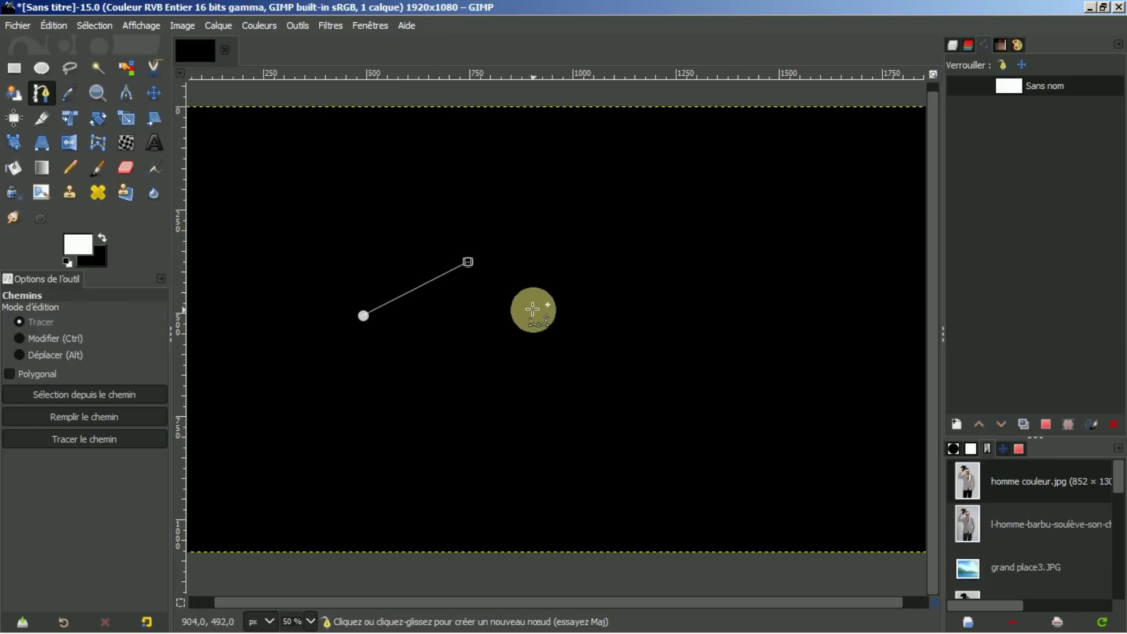
pyautogui.click(570, 313)
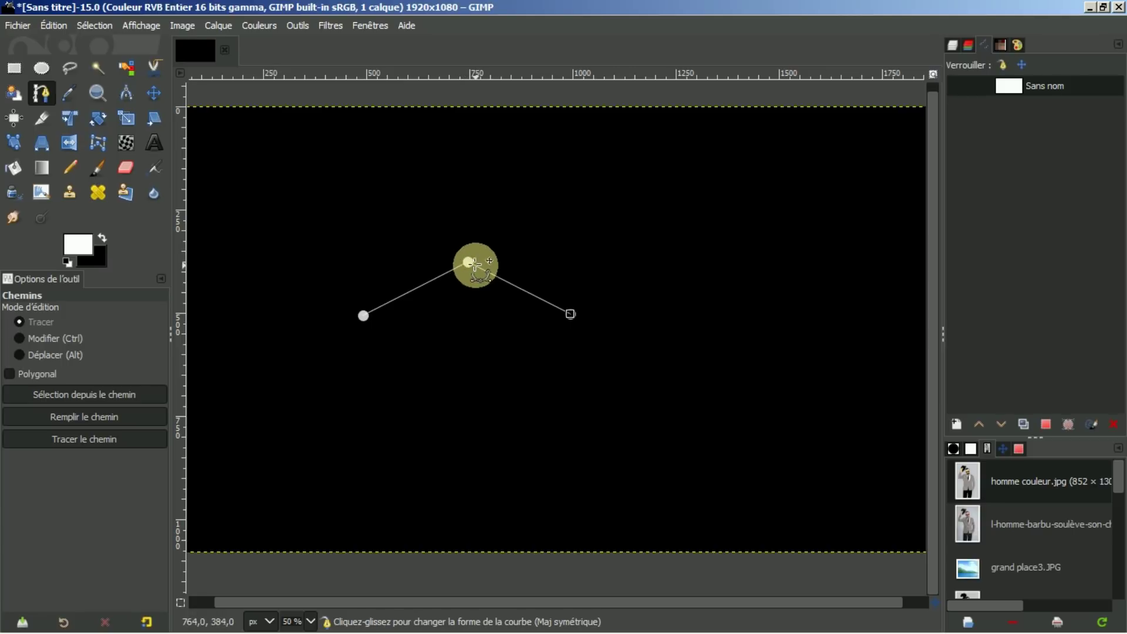
# - Reposition the three path nodes so the path runs from about 456, 448 to about 1032, 370 with a slight bend
pyautogui.moveTo(468, 261)
pyautogui.mouseDown()
pyautogui.moveTo(475, 327)
pyautogui.moveTo(468, 241)
pyautogui.moveTo(480, 301)
pyautogui.moveTo(415, 319)
pyautogui.moveTo(463, 307)
pyautogui.moveTo(418, 314)
pyautogui.moveTo(465, 299)
pyautogui.moveTo(456, 279)
pyautogui.mouseUp()
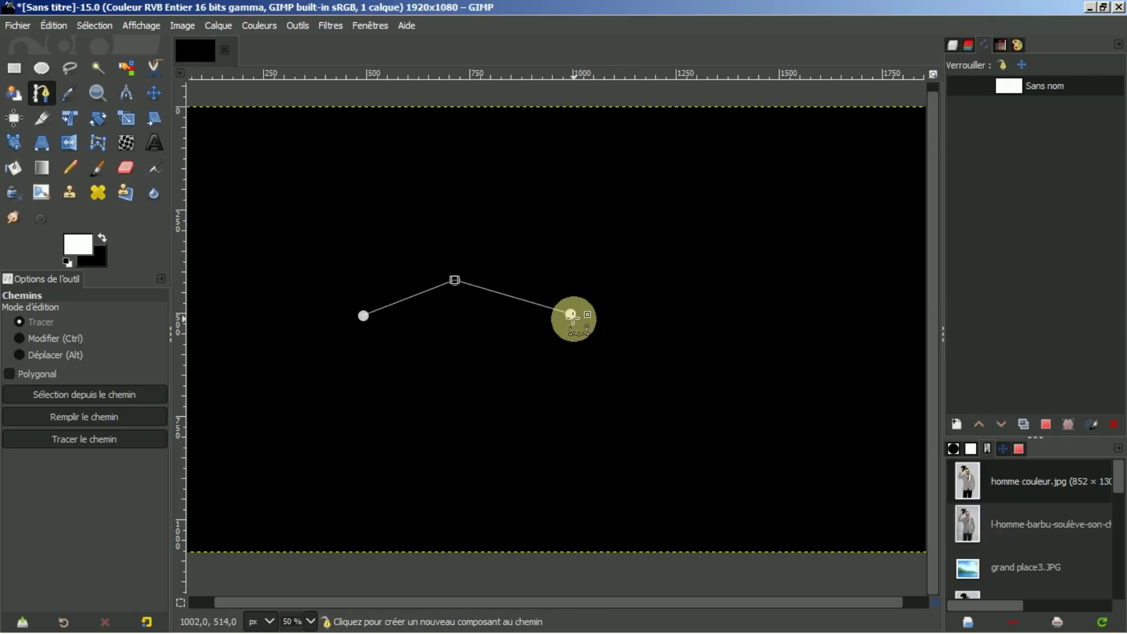
pyautogui.moveTo(570, 314); pyautogui.dragTo(546, 230)
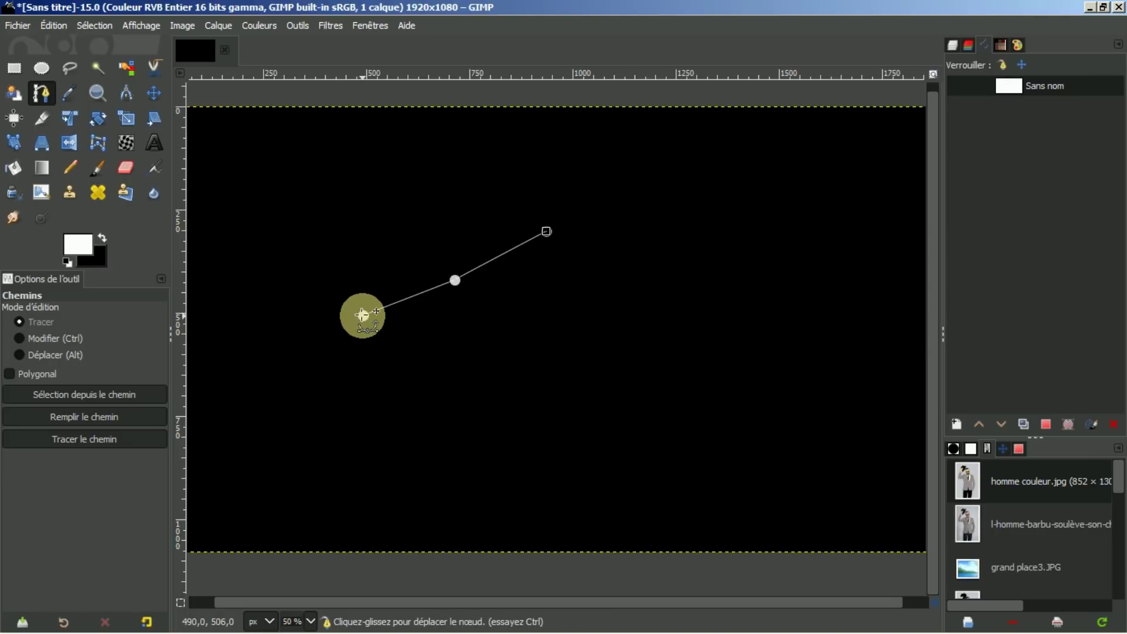
pyautogui.moveTo(365, 315); pyautogui.dragTo(347, 289)
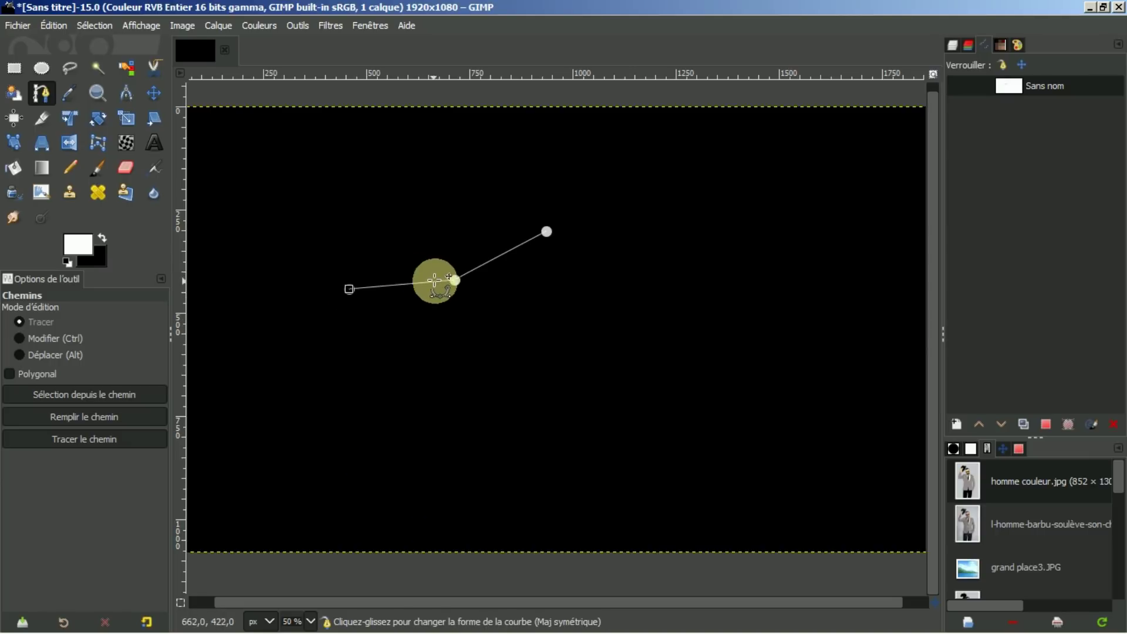
pyautogui.moveTo(446, 283); pyautogui.dragTo(381, 284)
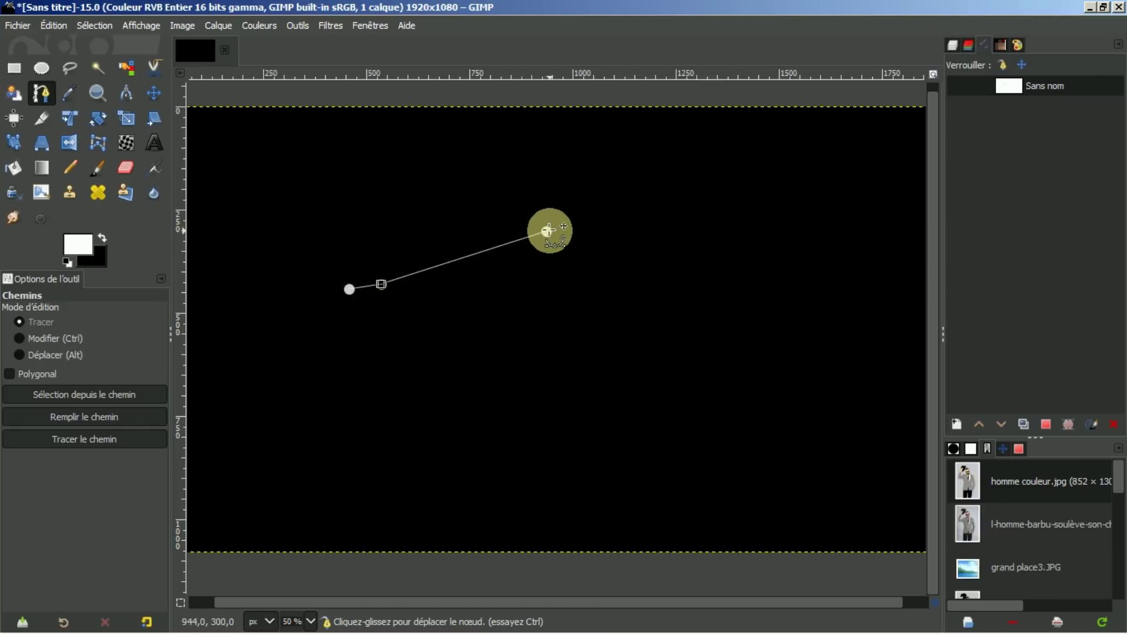
pyautogui.moveTo(545, 232); pyautogui.dragTo(420, 274)
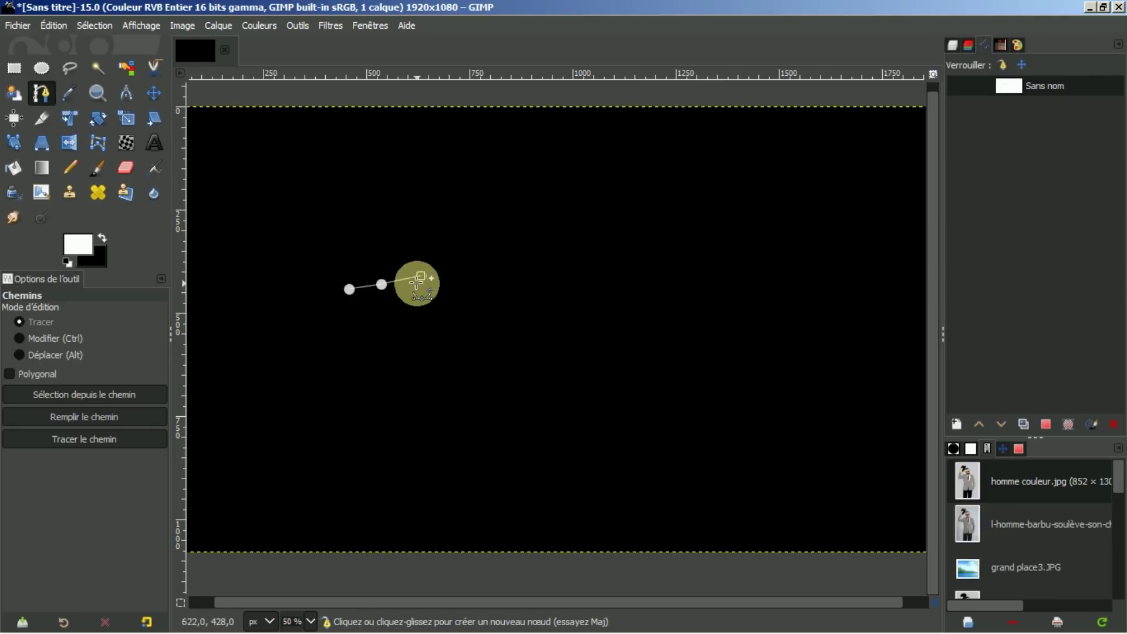
pyautogui.moveTo(421, 275); pyautogui.dragTo(586, 259)
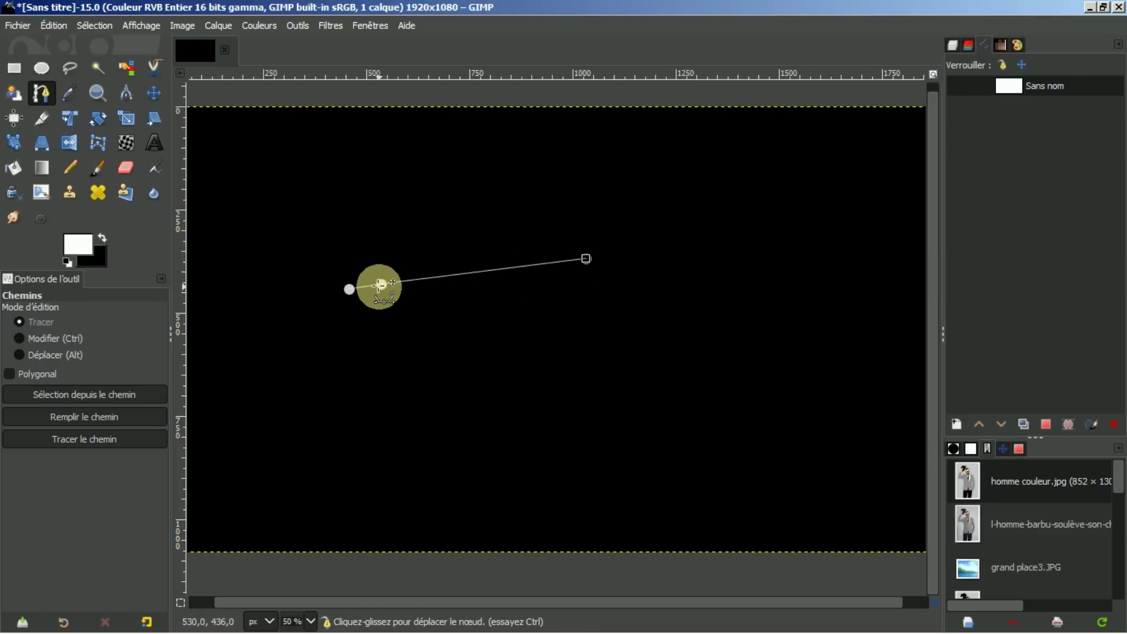
pyautogui.moveTo(379, 284); pyautogui.dragTo(452, 264)
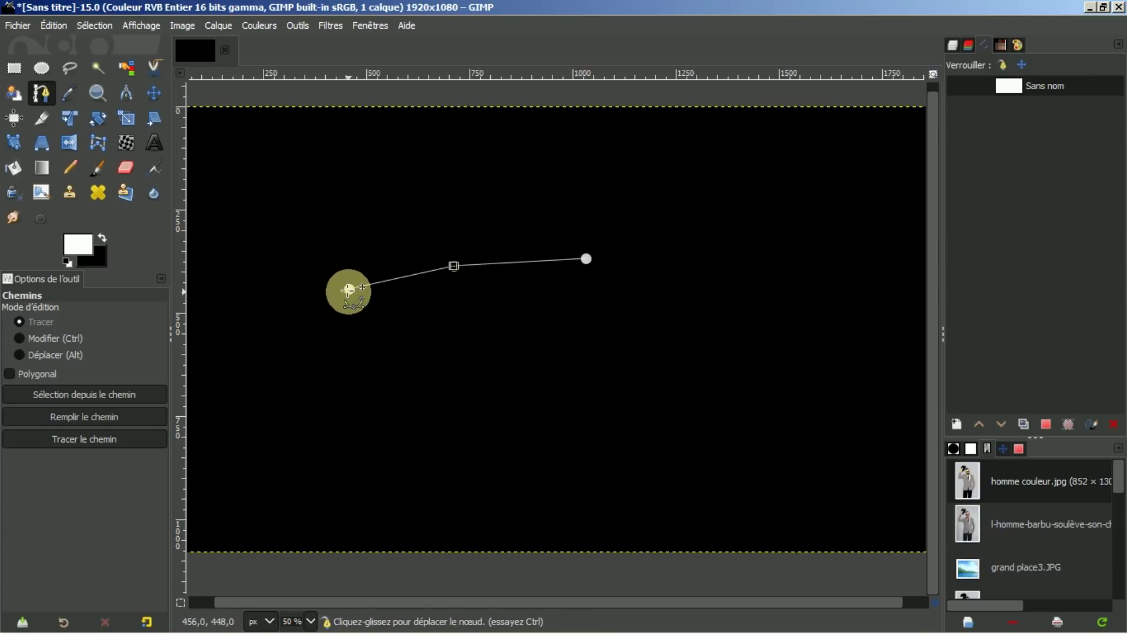
# - Extend the path from its right end with a fourth node below it and delete that node
pyautogui.click(349, 289)
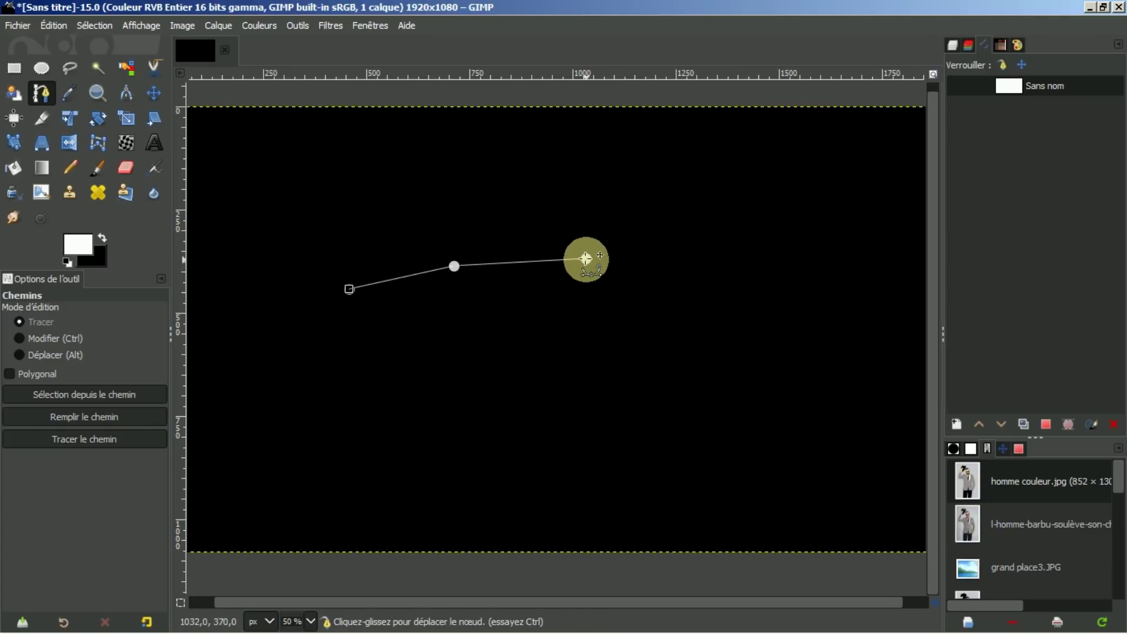
pyautogui.click(585, 259)
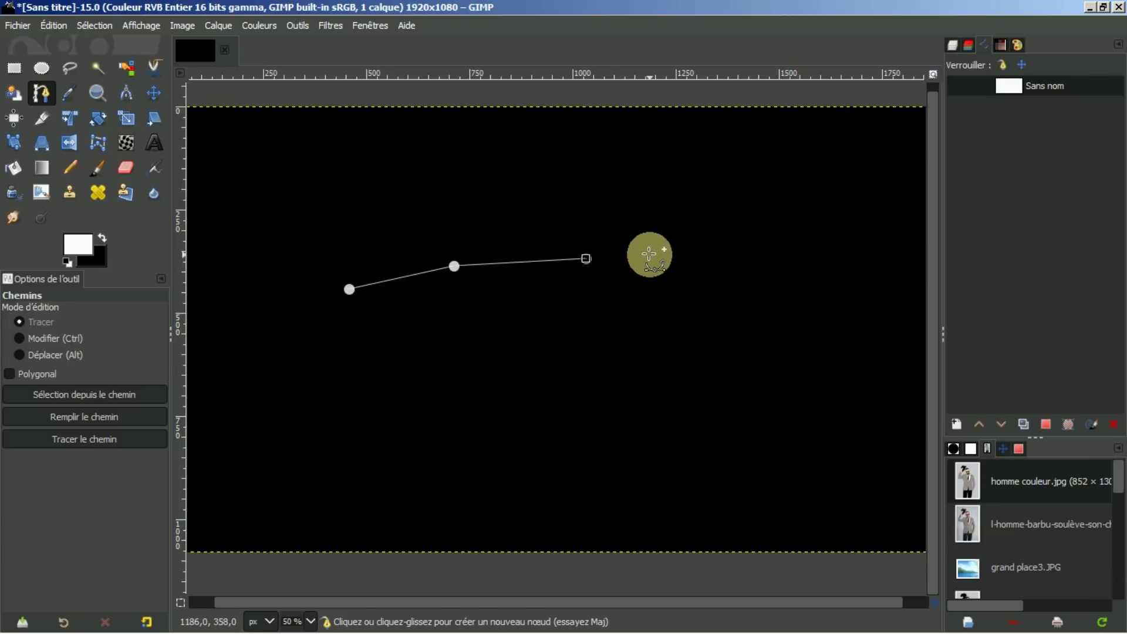
pyautogui.click(629, 327)
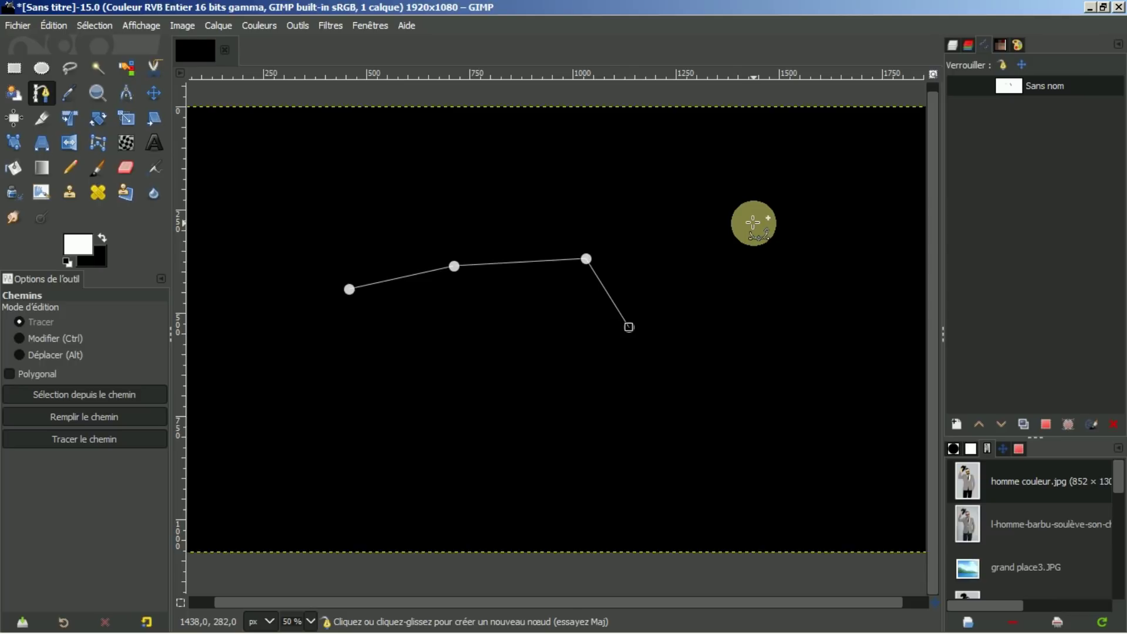
pyautogui.press('BackSpace')
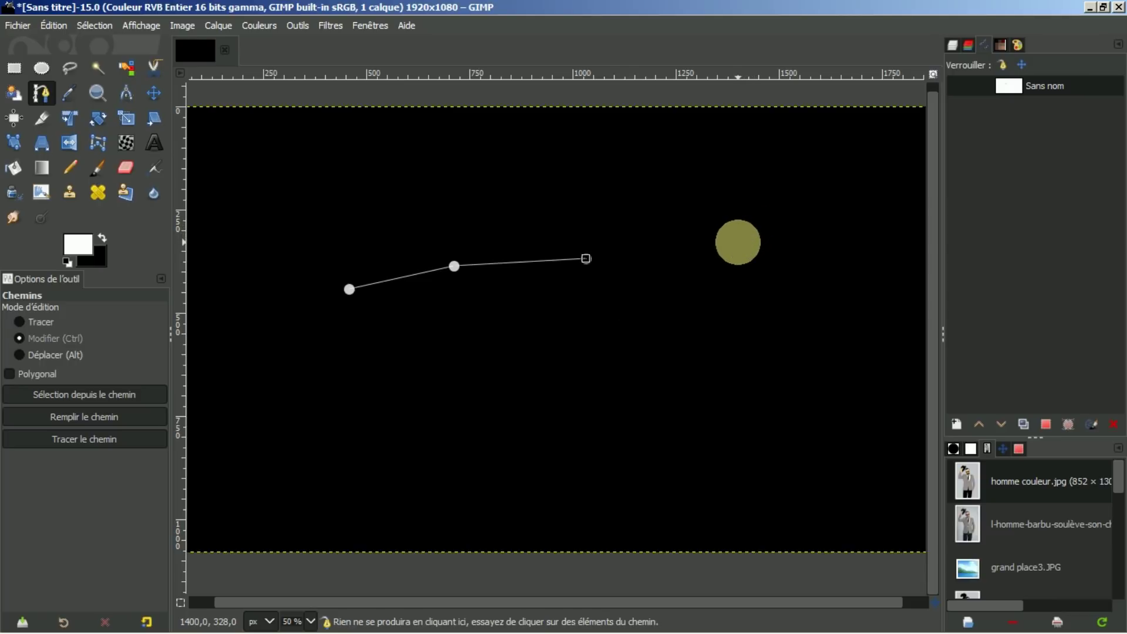
# - Extend the path from its left end node with a new node below and slightly to its left
pyautogui.click(348, 287)
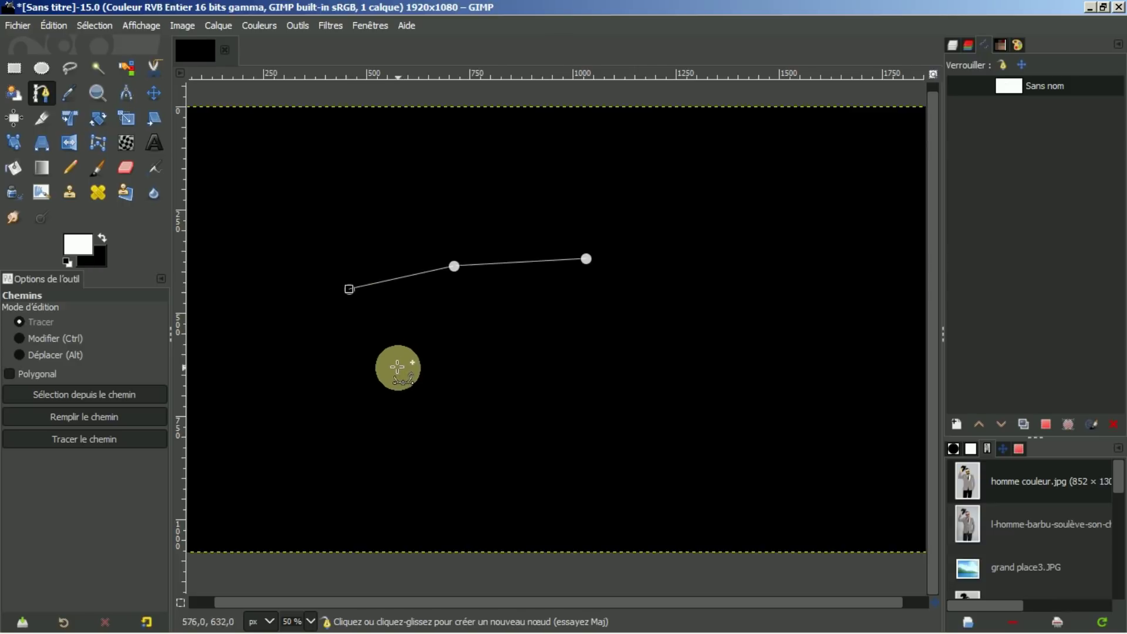
pyautogui.click(324, 392)
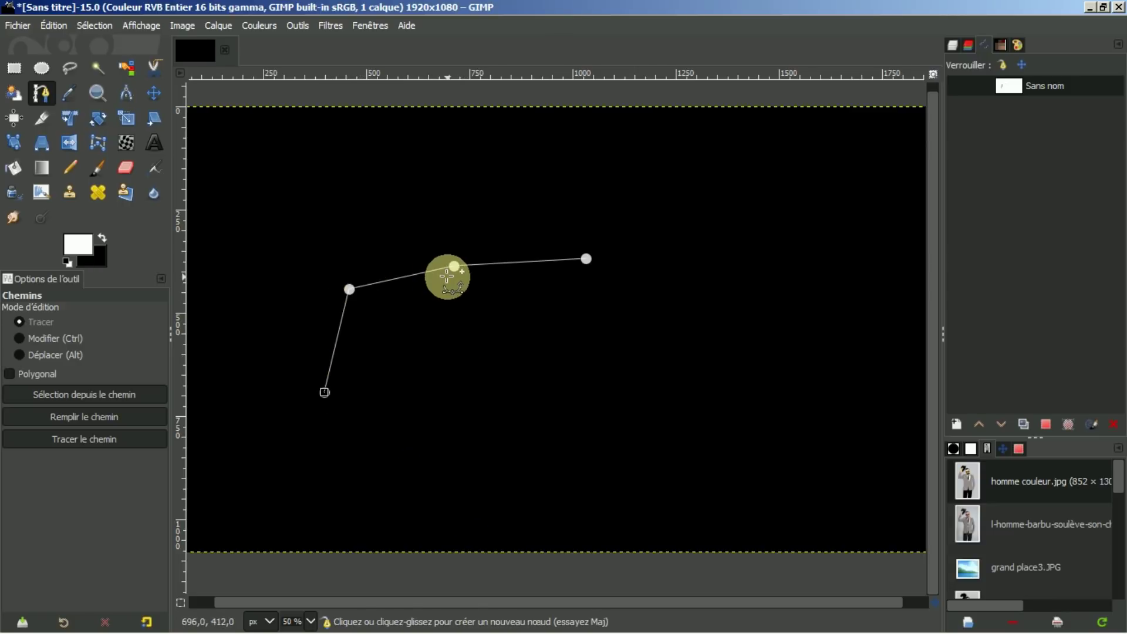
# - Undo the path's left-end extension and select its middle node
pyautogui.press('ctrl')
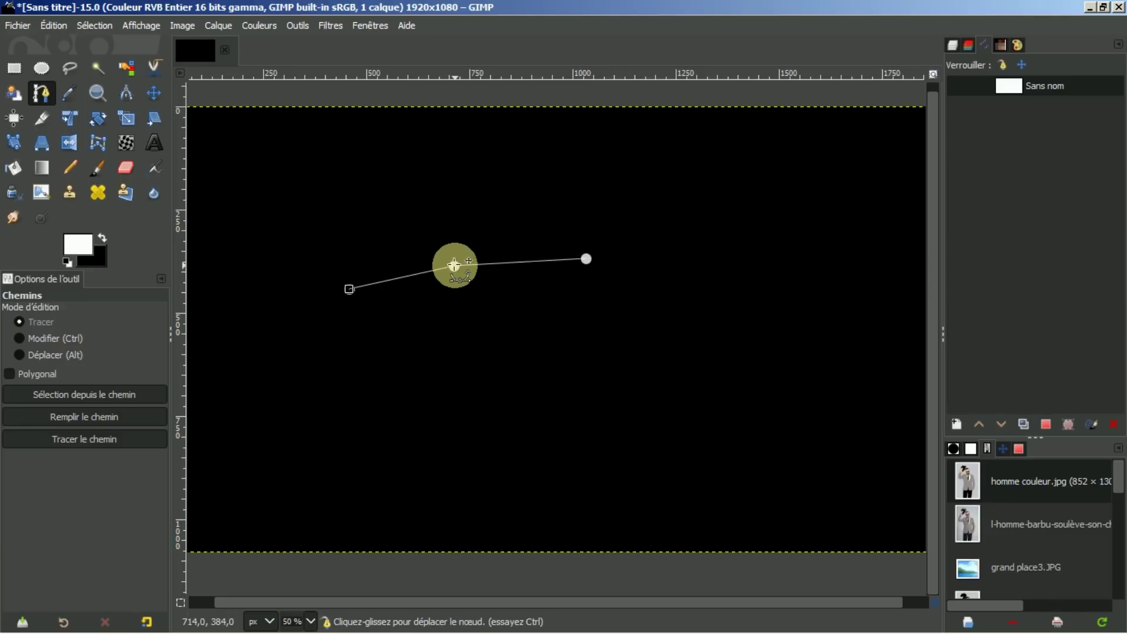
pyautogui.click(454, 265)
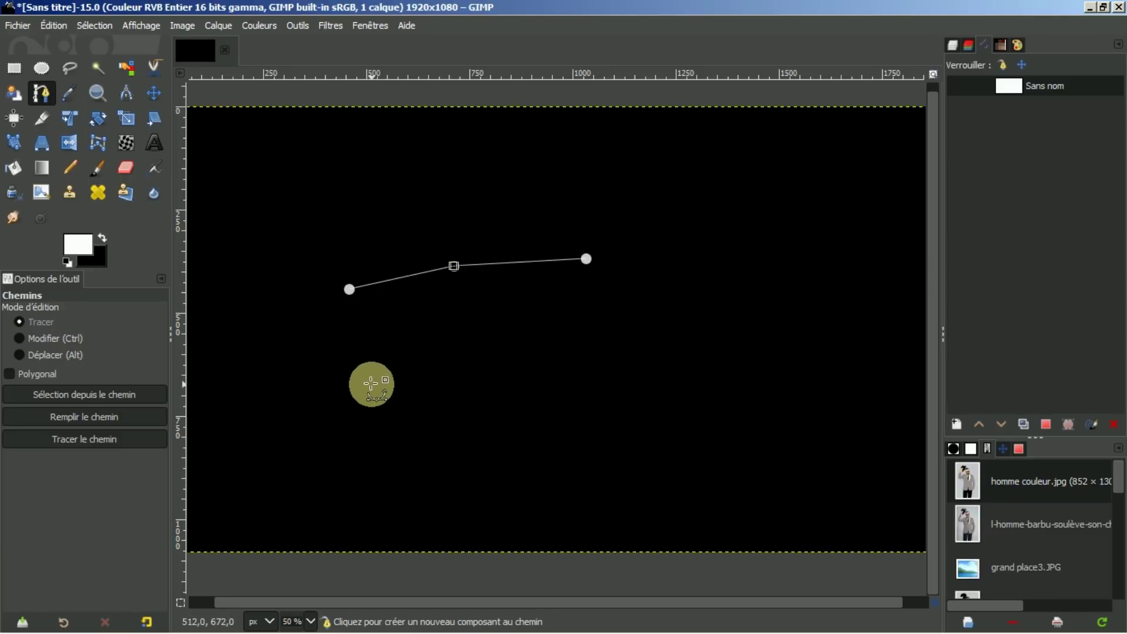
# - Try adding a separate three-node component below the path, starting at about 512, 672
pyautogui.click(458, 361)
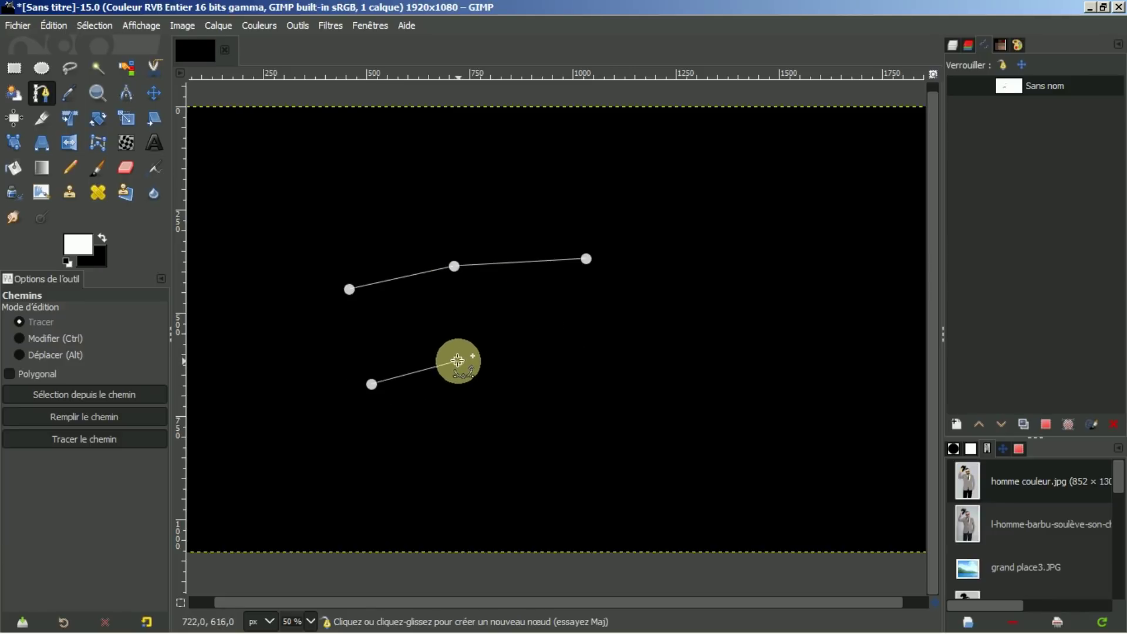
pyautogui.click(583, 353)
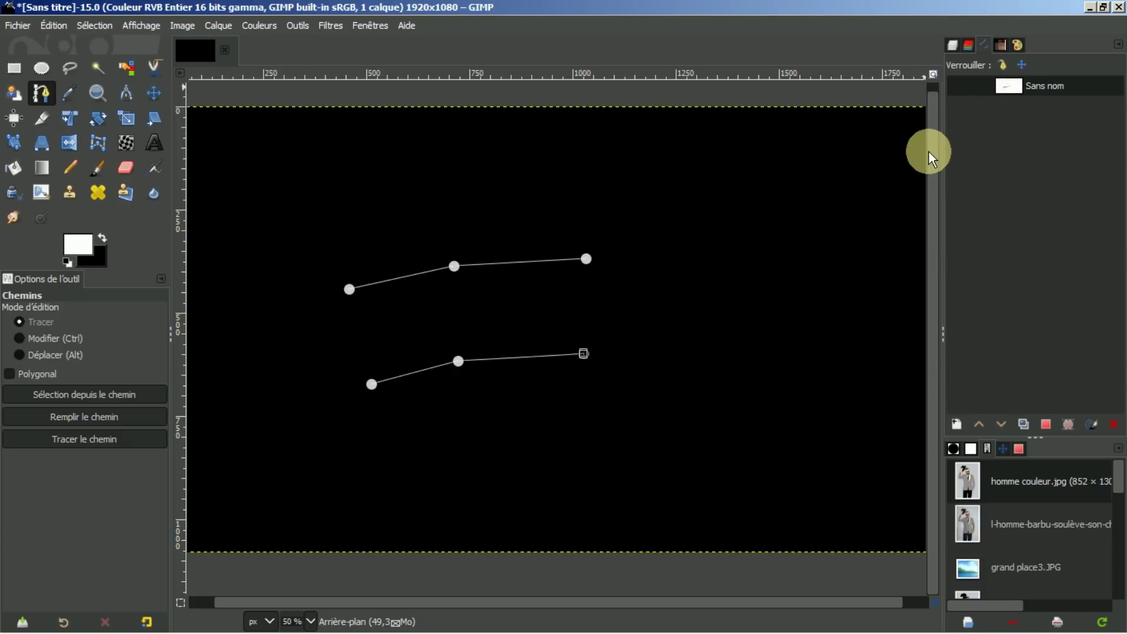
pyautogui.press('ctrl')
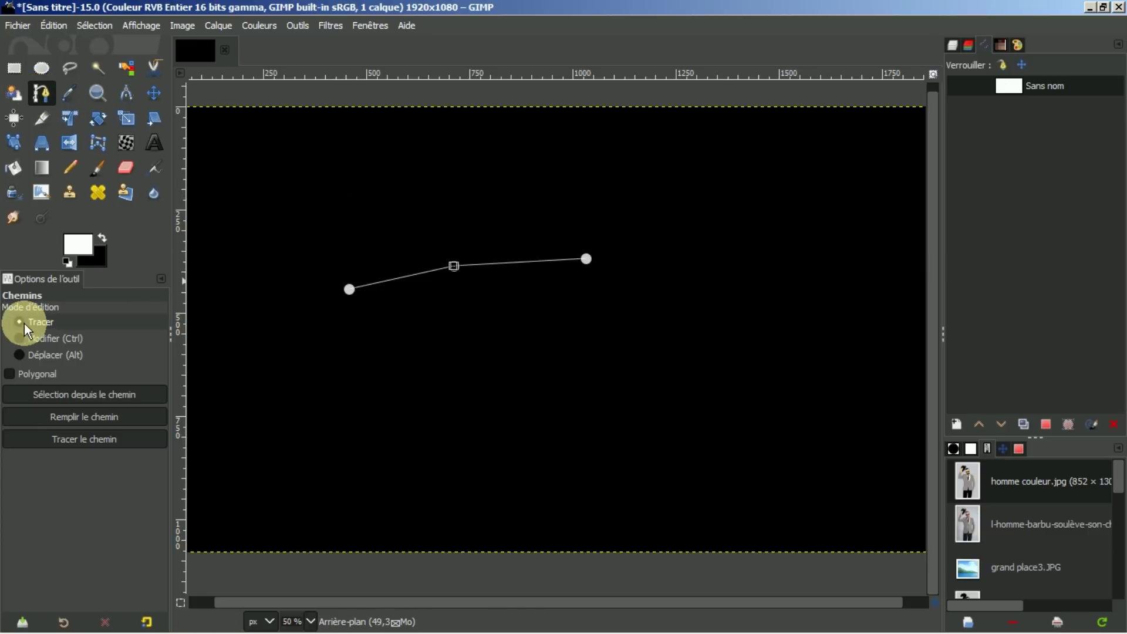
# - Shift the right end node to about 992, 368, and try bending the left segment upward and the right segment downward, undoing the bends
pyautogui.click(585, 257)
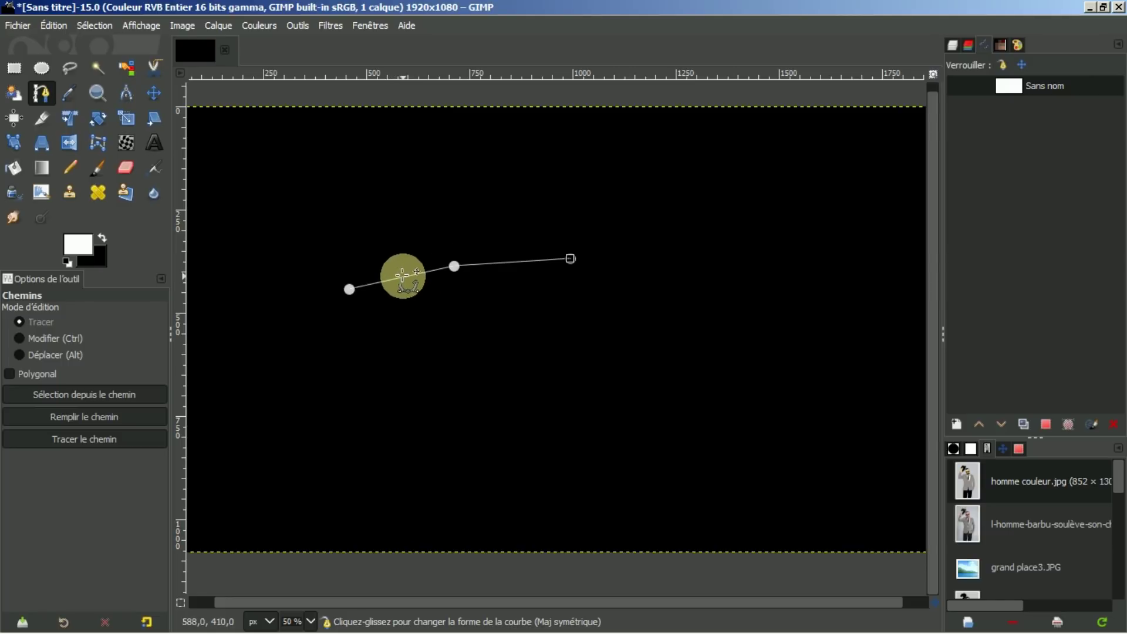
pyautogui.moveTo(405, 276); pyautogui.dragTo(427, 217)
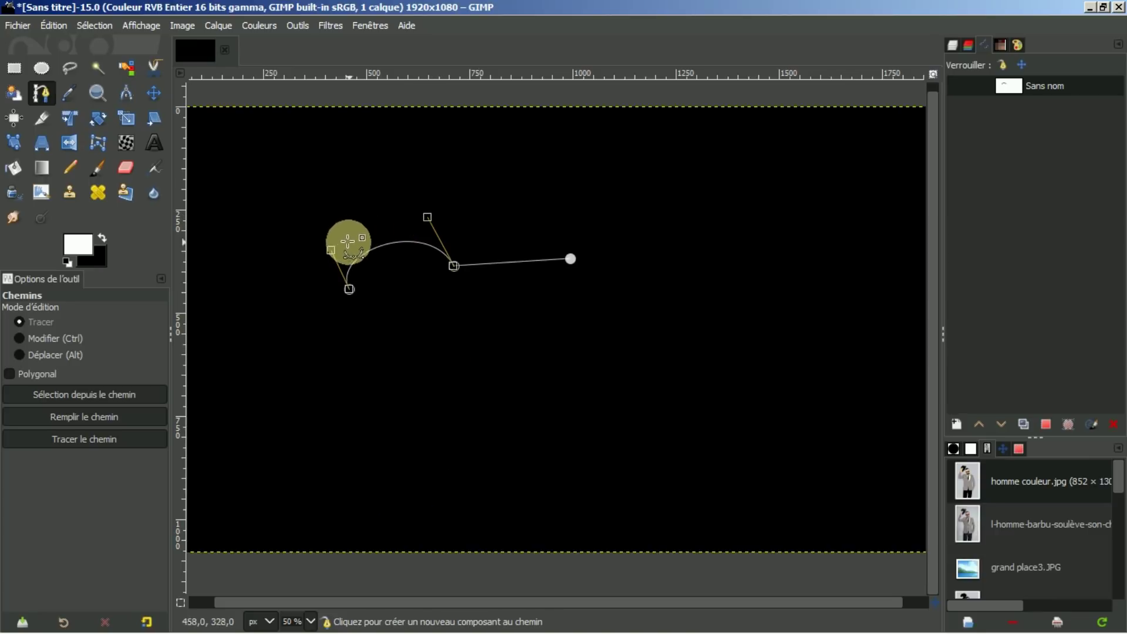
pyautogui.moveTo(330, 247); pyautogui.dragTo(352, 243)
pyautogui.moveTo(368, 228)
pyautogui.mouseDown()
pyautogui.moveTo(319, 245)
pyautogui.moveTo(352, 230)
pyautogui.moveTo(297, 295)
pyautogui.moveTo(347, 232)
pyautogui.mouseUp()
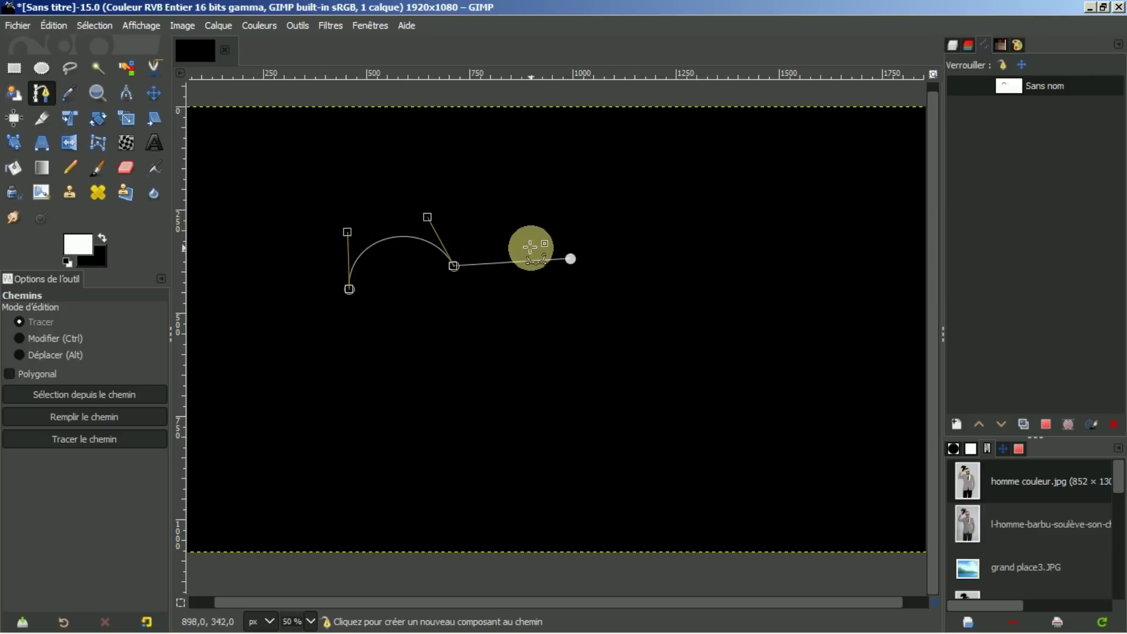
pyautogui.moveTo(506, 260); pyautogui.dragTo(465, 337)
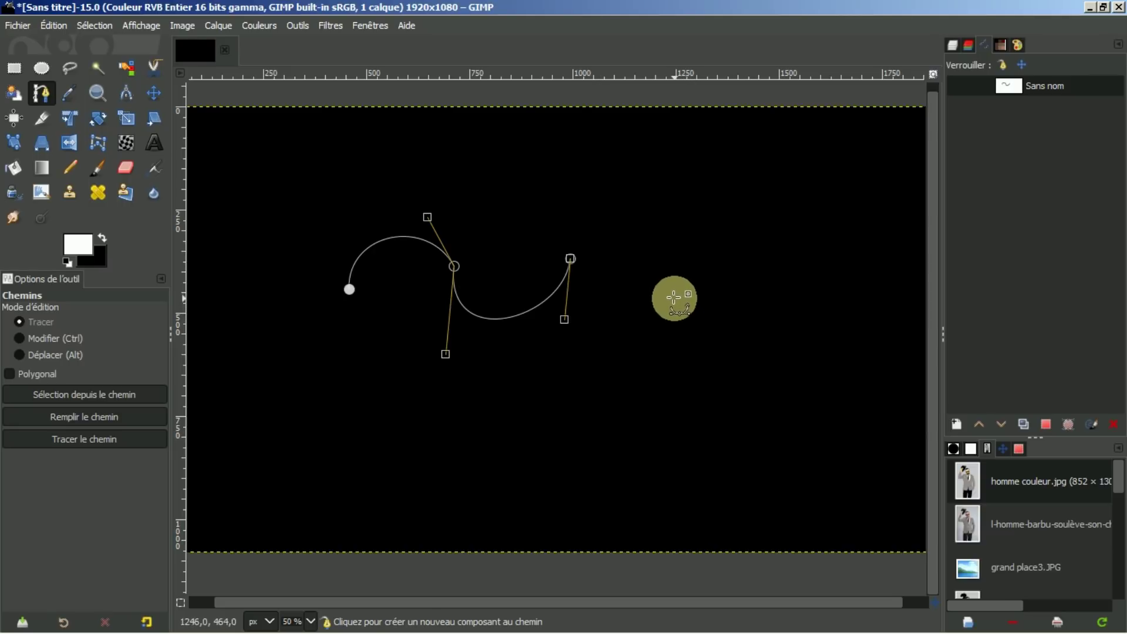
pyautogui.hotkey('ctrl', 'z')
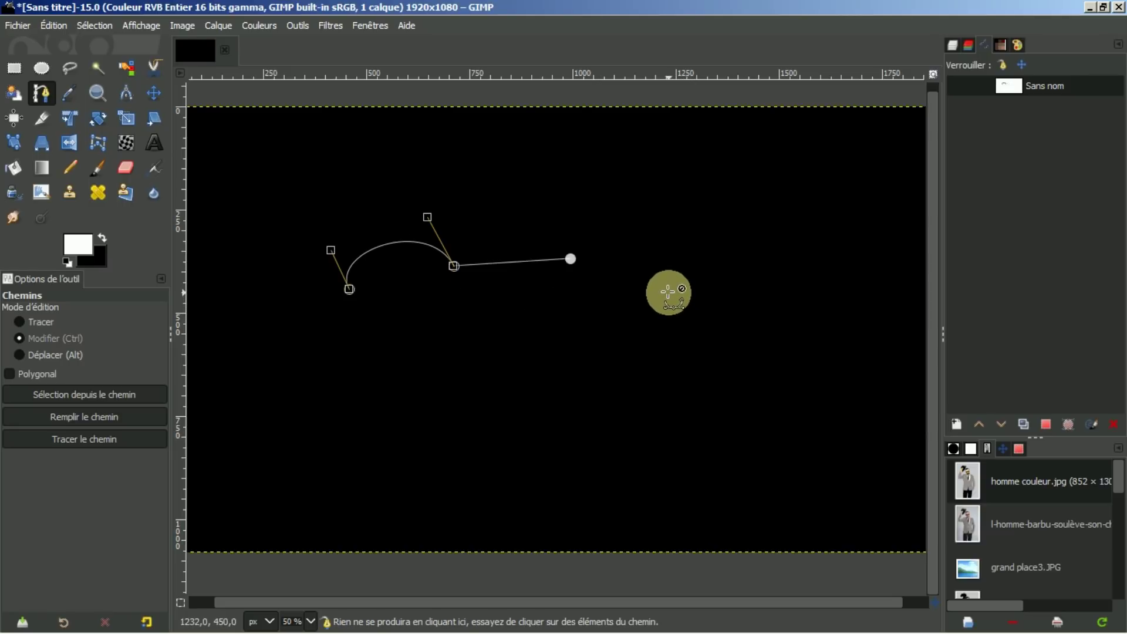
pyautogui.hotkey('ctrl', 'z')
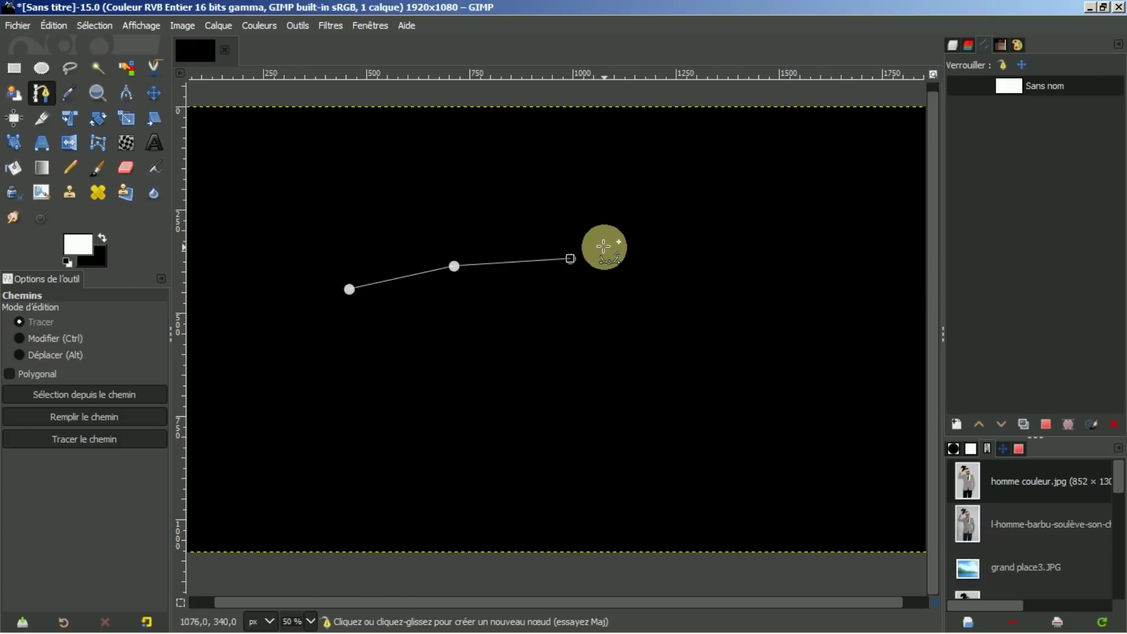
# - In Edit mode, pull two handles out of the middle node, one straight up and one straight down, to curve both segments
pyautogui.click(19, 339)
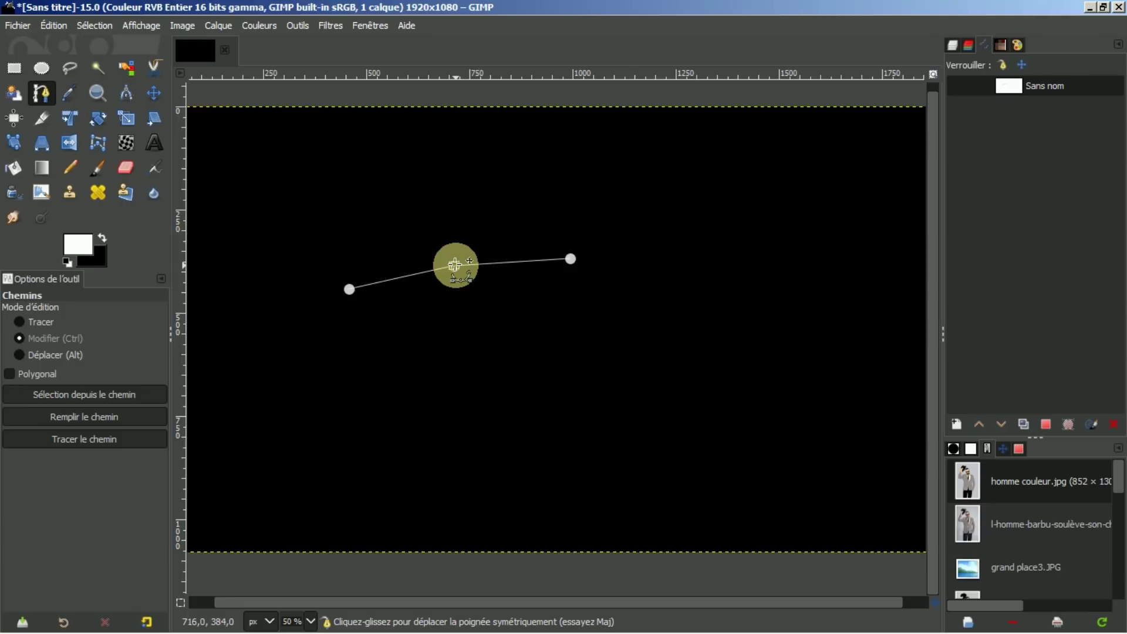
pyautogui.moveTo(454, 266); pyautogui.dragTo(455, 193)
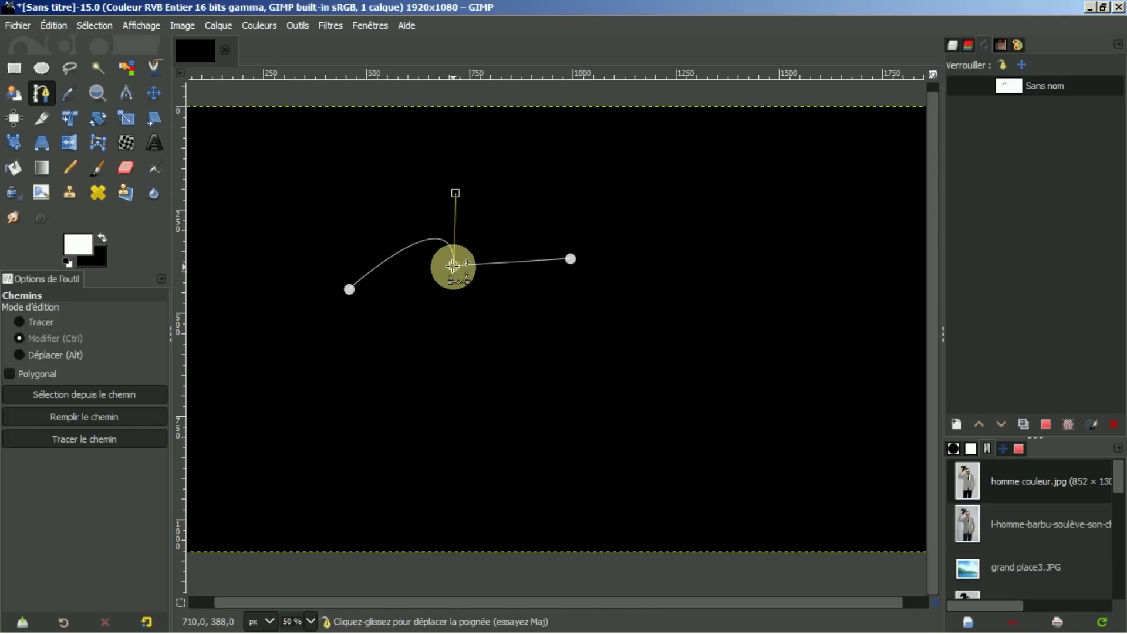
pyautogui.moveTo(453, 264); pyautogui.dragTo(451, 323)
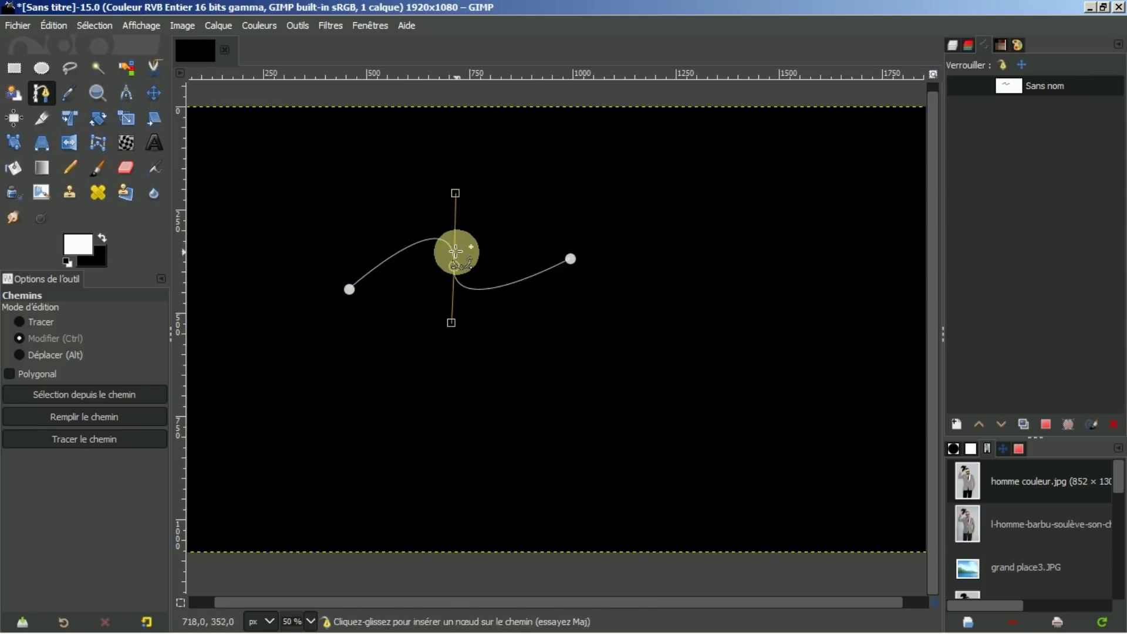
# - Pull two handles out of the right end node, one up and one down, to round the right segment into a deep bowl
pyautogui.moveTo(567, 255); pyautogui.dragTo(567, 261)
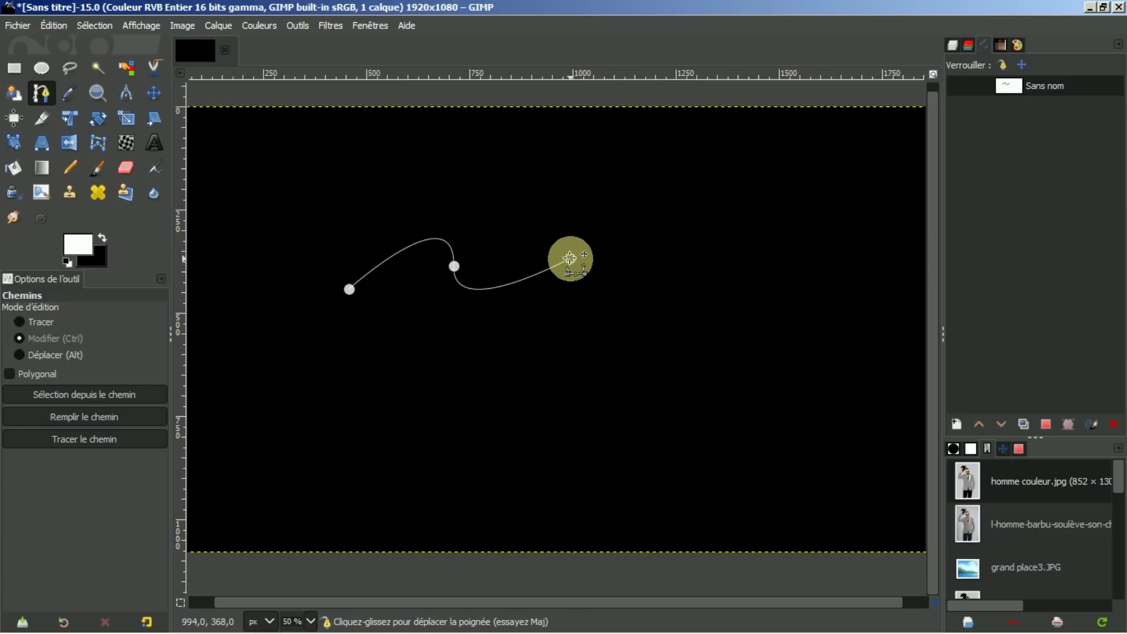
pyautogui.moveTo(569, 255); pyautogui.dragTo(592, 203)
pyautogui.moveTo(571, 257); pyautogui.dragTo(552, 352)
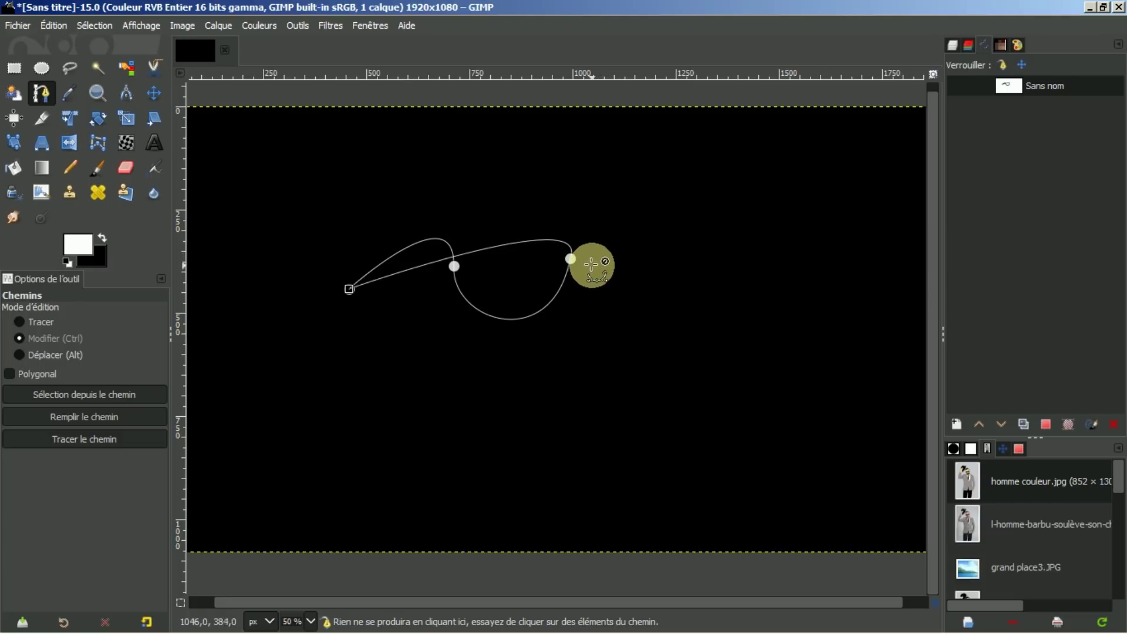
# - Undo the unintended path closure and pull two handles out of the left end node, one up and one down
pyautogui.hotkey('ctrl', 'z')
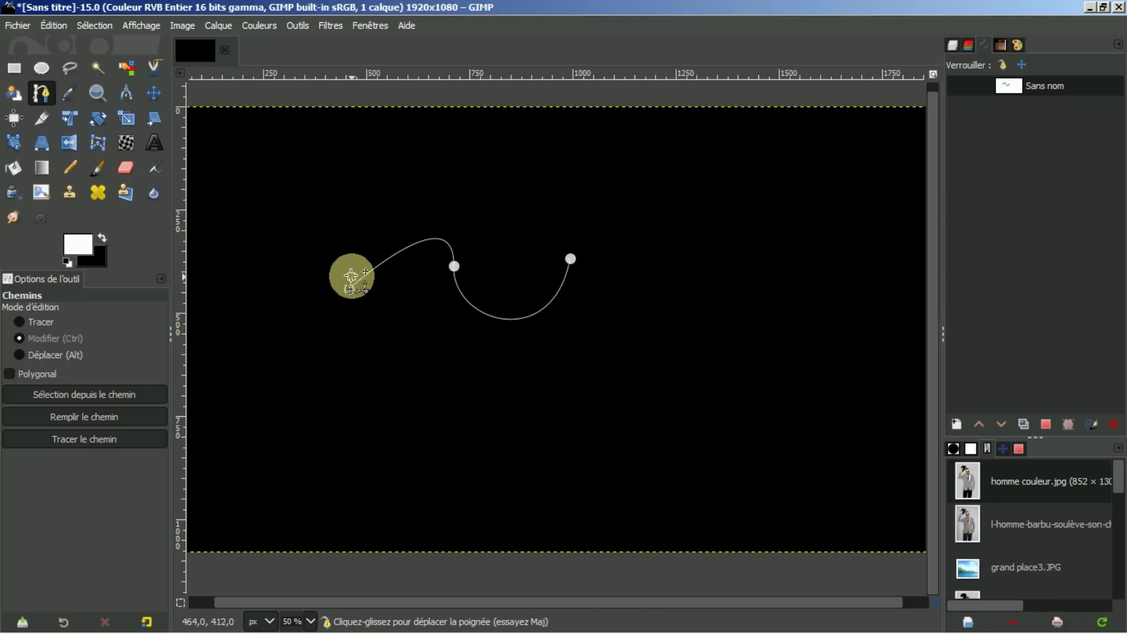
pyautogui.moveTo(353, 262); pyautogui.dragTo(354, 202)
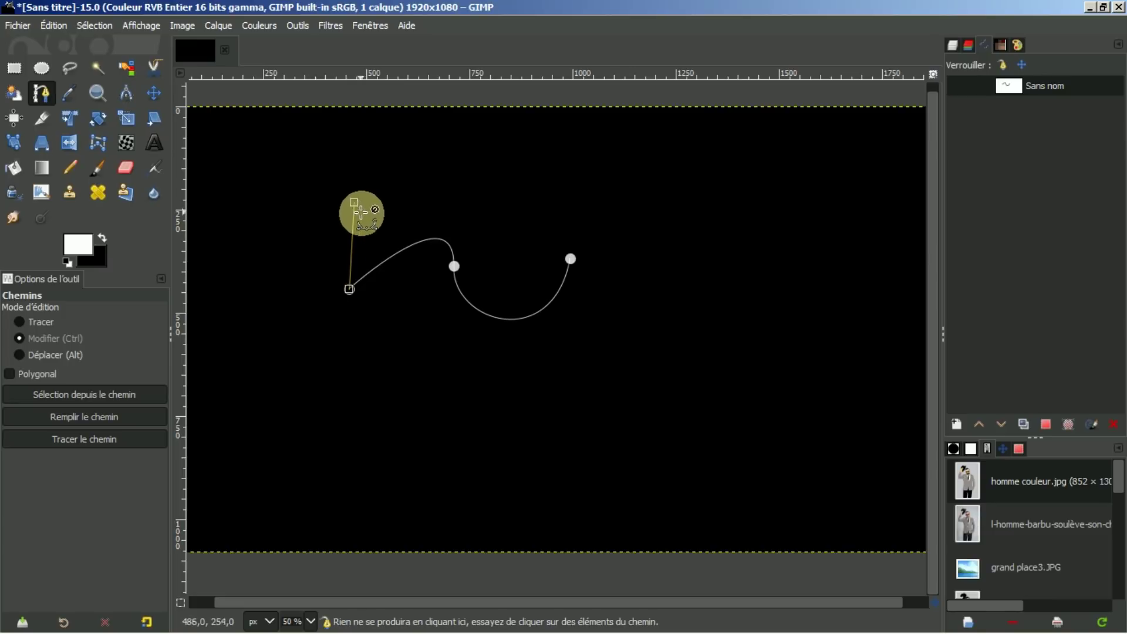
pyautogui.moveTo(347, 288); pyautogui.dragTo(357, 381)
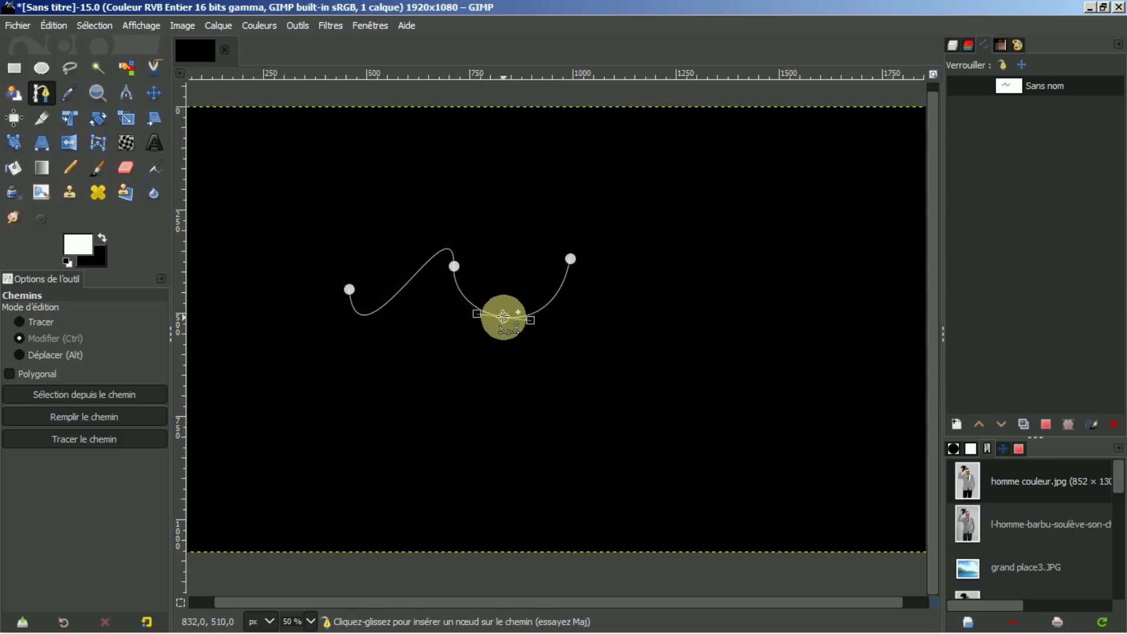
# - Insert a node on the right segment at about 832, 510 and pull one of its handles up and the other down
pyautogui.click(503, 317)
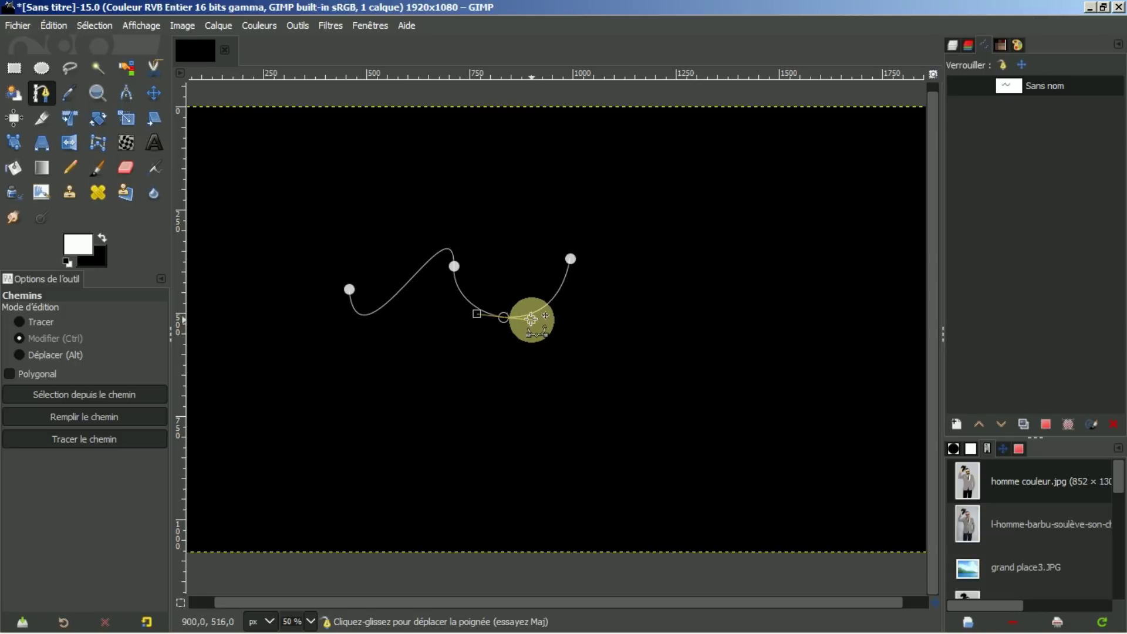
pyautogui.moveTo(532, 318); pyautogui.dragTo(515, 250)
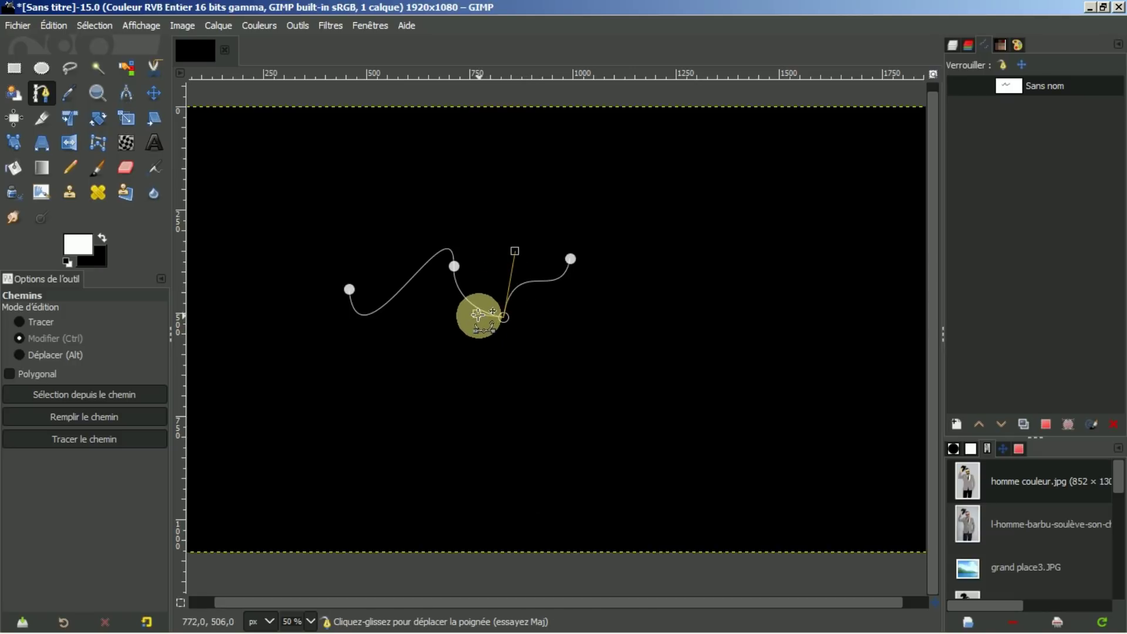
pyautogui.moveTo(476, 313); pyautogui.dragTo(471, 377)
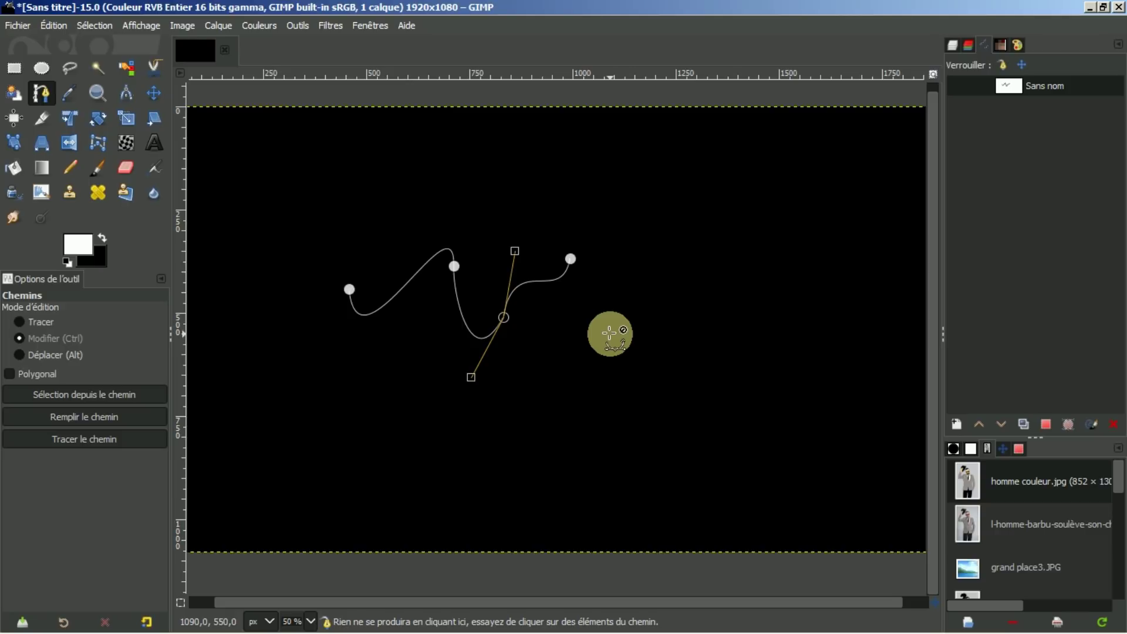
# - Return to Design mode and move the right end node to about 1060, 370, the middle one to 682, 370 and the inserted one slightly up
pyautogui.click(20, 322)
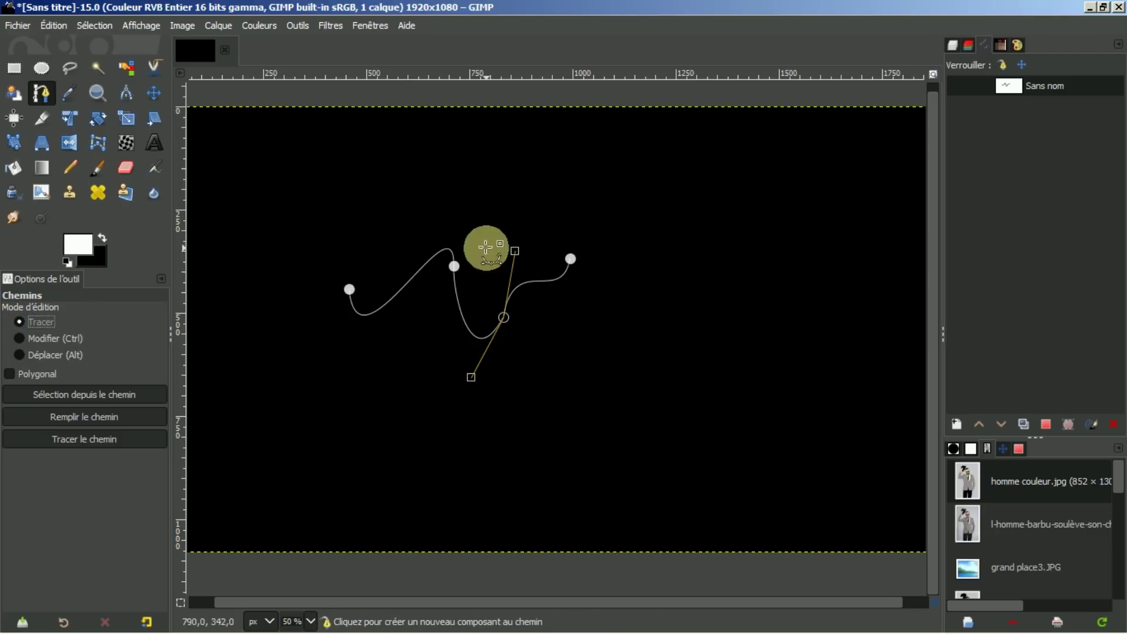
pyautogui.moveTo(570, 258); pyautogui.dragTo(597, 260)
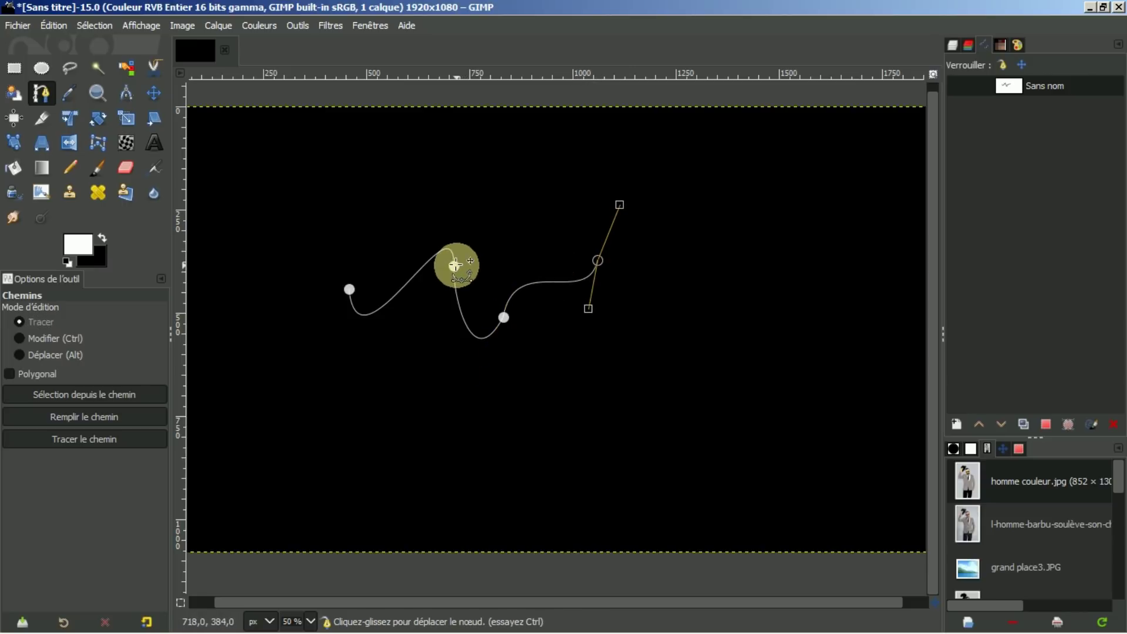
pyautogui.moveTo(452, 265)
pyautogui.mouseDown()
pyautogui.moveTo(481, 262)
pyautogui.moveTo(446, 270)
pyautogui.moveTo(442, 260)
pyautogui.mouseUp()
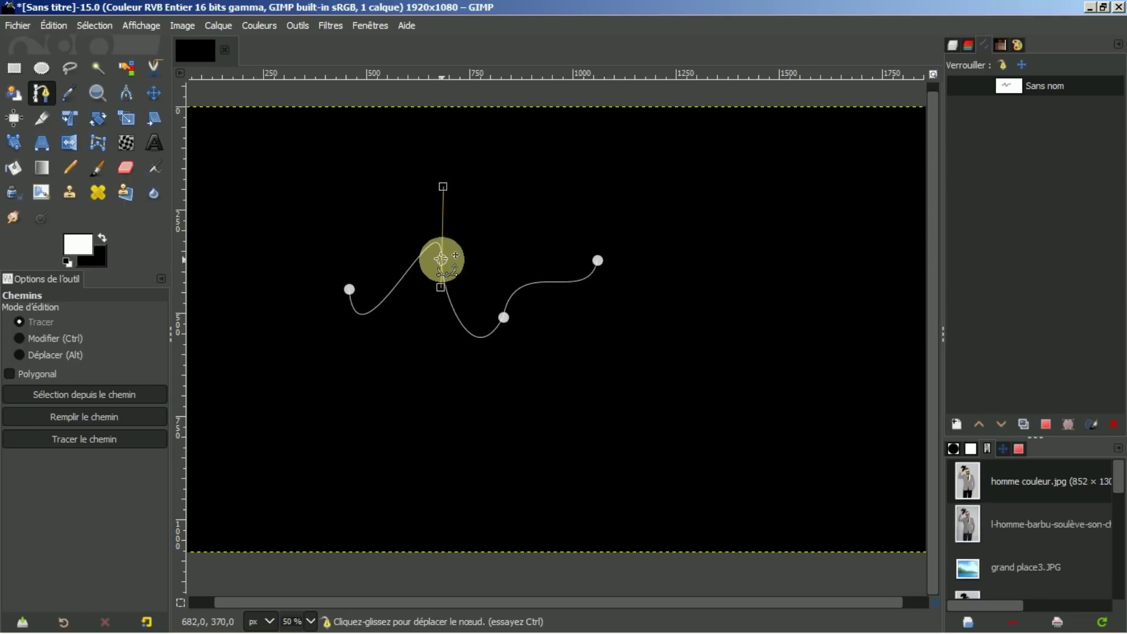
pyautogui.moveTo(503, 316); pyautogui.dragTo(512, 295)
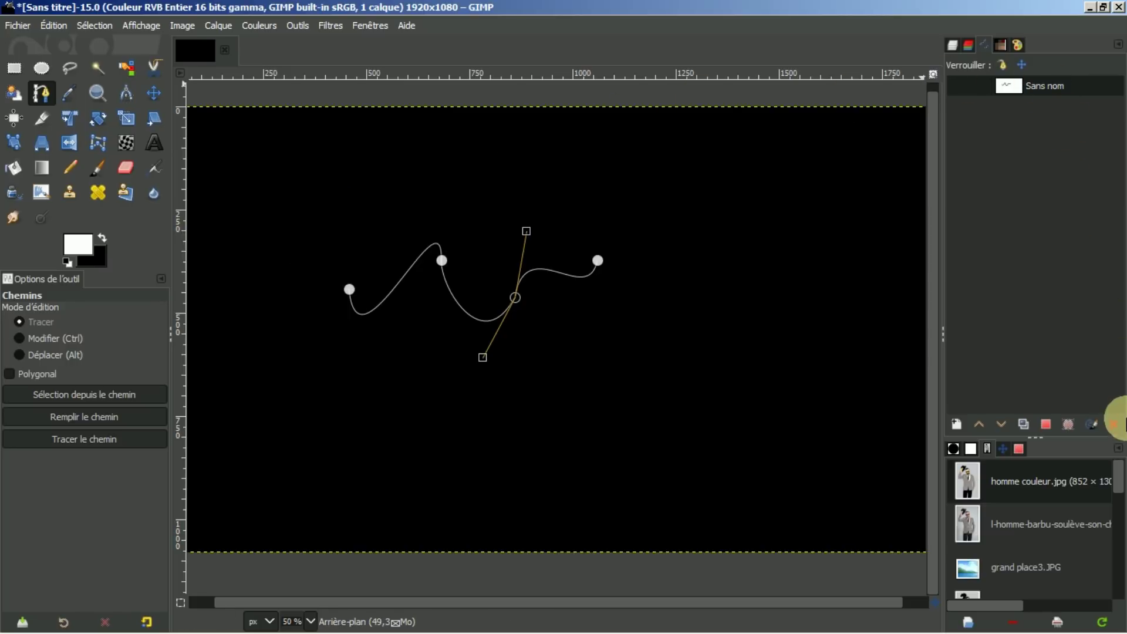
# - Delete the path and draw a new open path of seven nodes around a rounded loop, starting at about 364, 476
pyautogui.click(1115, 425)
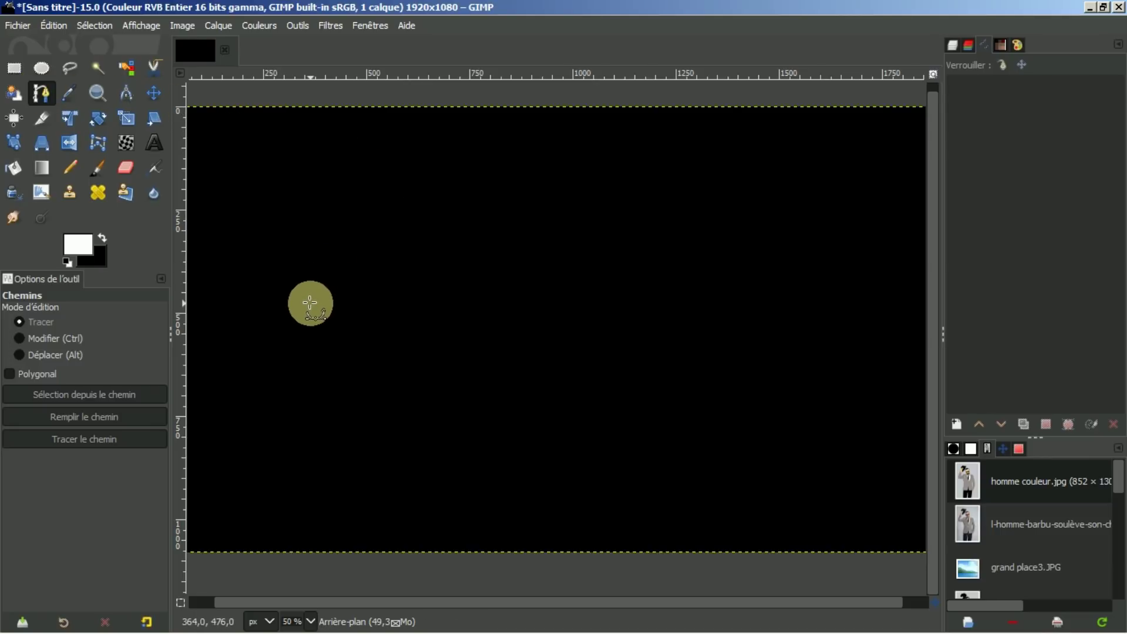
pyautogui.click(310, 303)
pyautogui.click(362, 254)
pyautogui.click(418, 246)
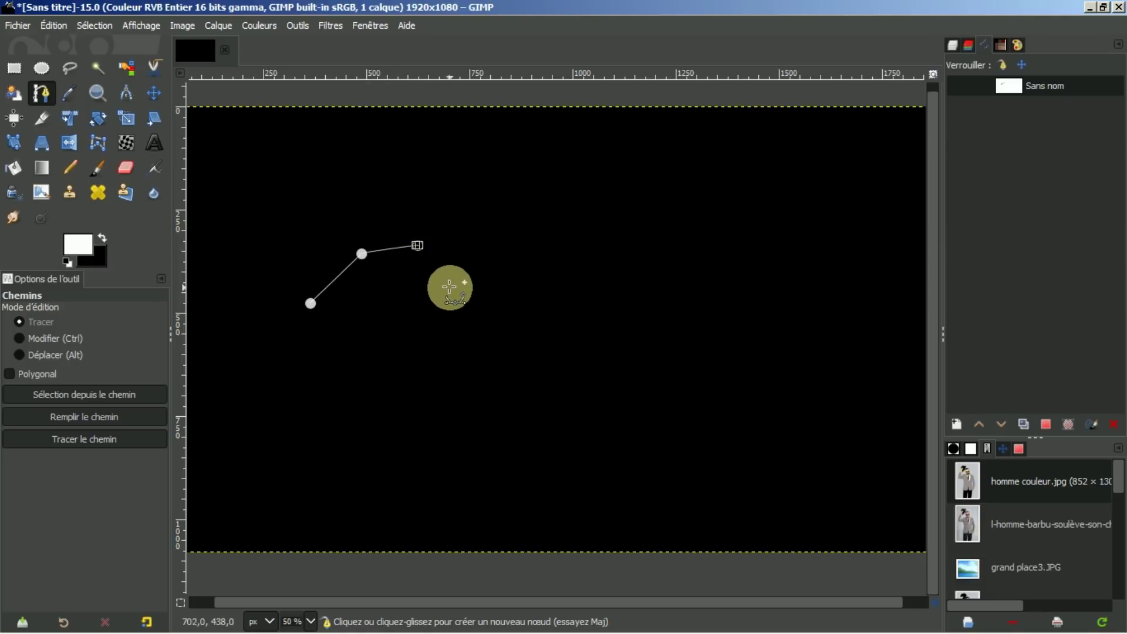
pyautogui.click(451, 288)
pyautogui.click(443, 335)
pyautogui.click(409, 349)
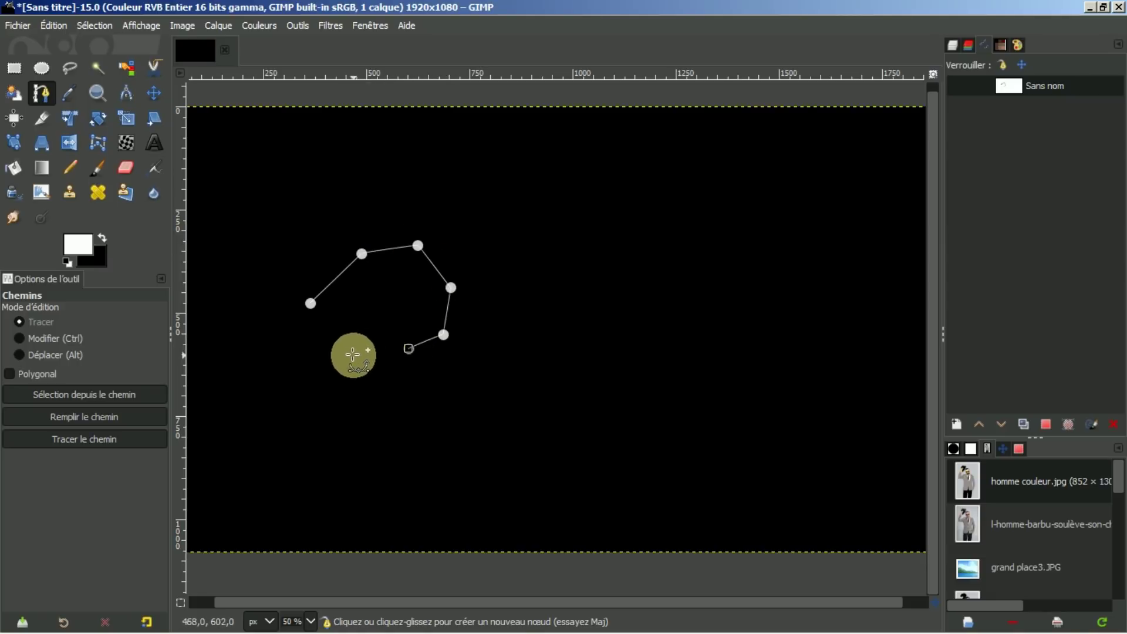
pyautogui.click(340, 353)
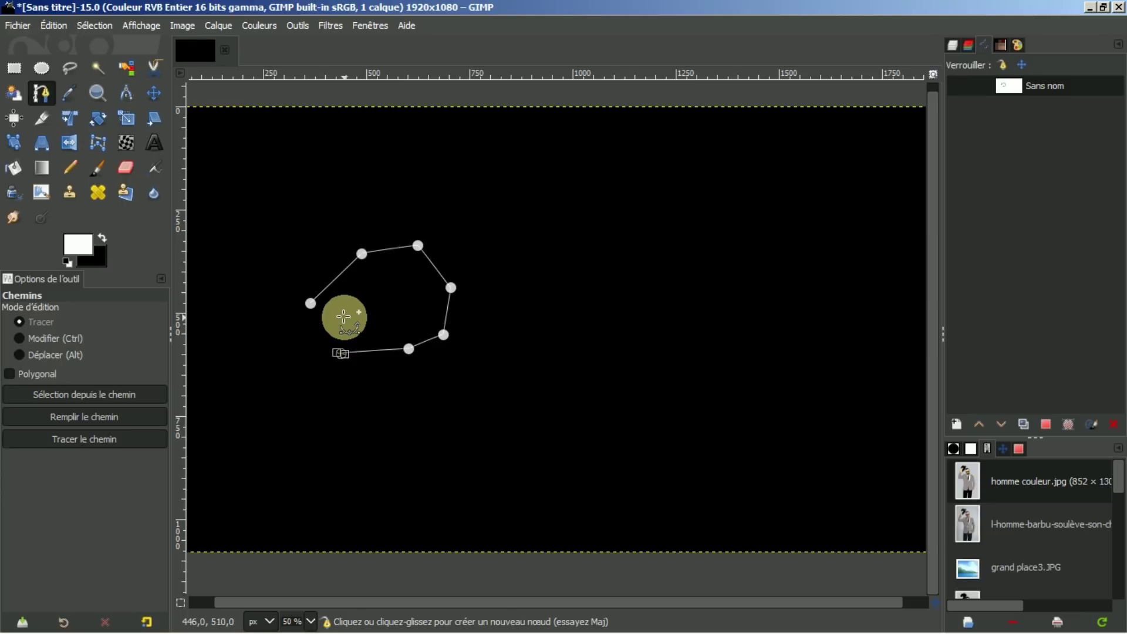
# - Close the seven-node loop by connecting its last node to its starting node
pyautogui.press('ctrl')
pyautogui.press('ctrl')
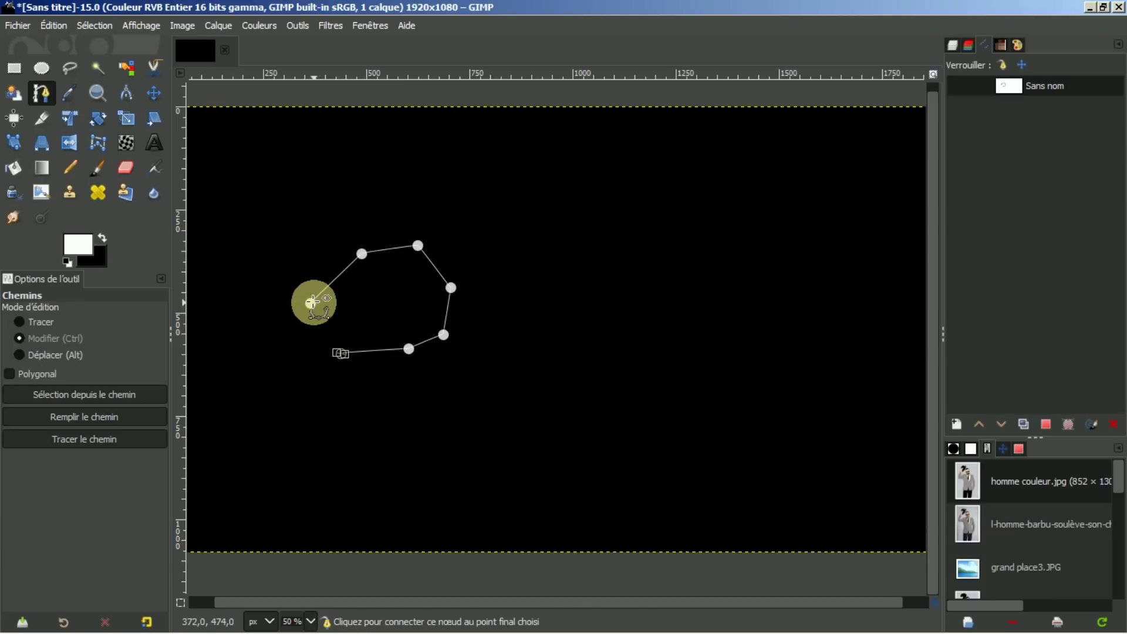
pyautogui.keyDown('ctrl'); pyautogui.click(312, 302); pyautogui.keyUp('ctrl')
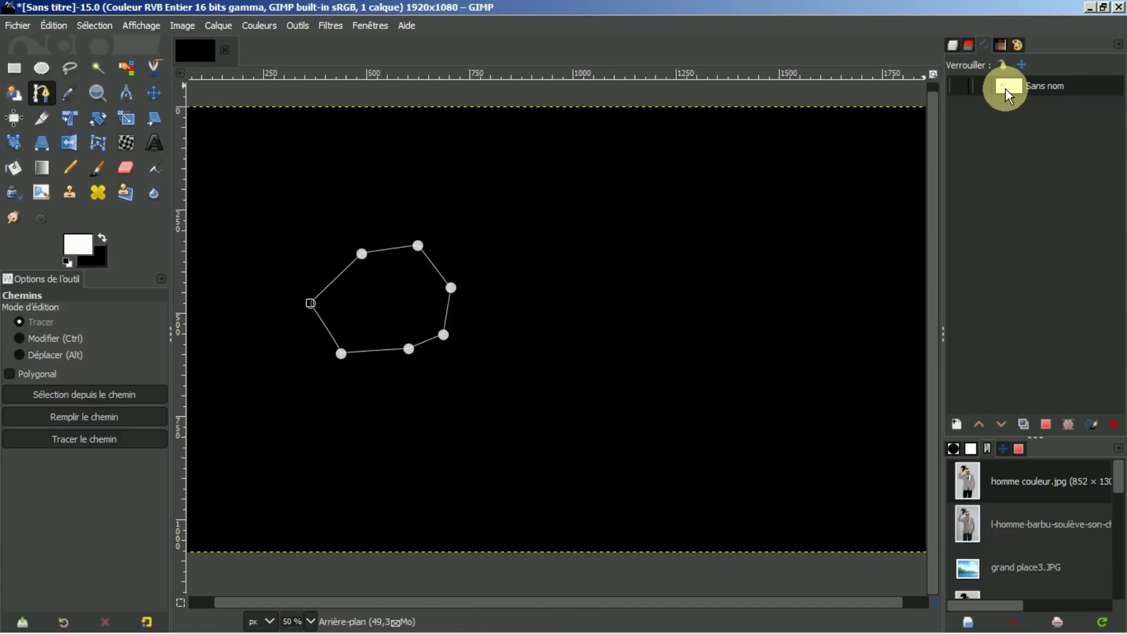
# - Add a second component to the same path, an open seven-node loop right of the closed shape, starting at about 826, 388
pyautogui.click(501, 267)
pyautogui.click(526, 230)
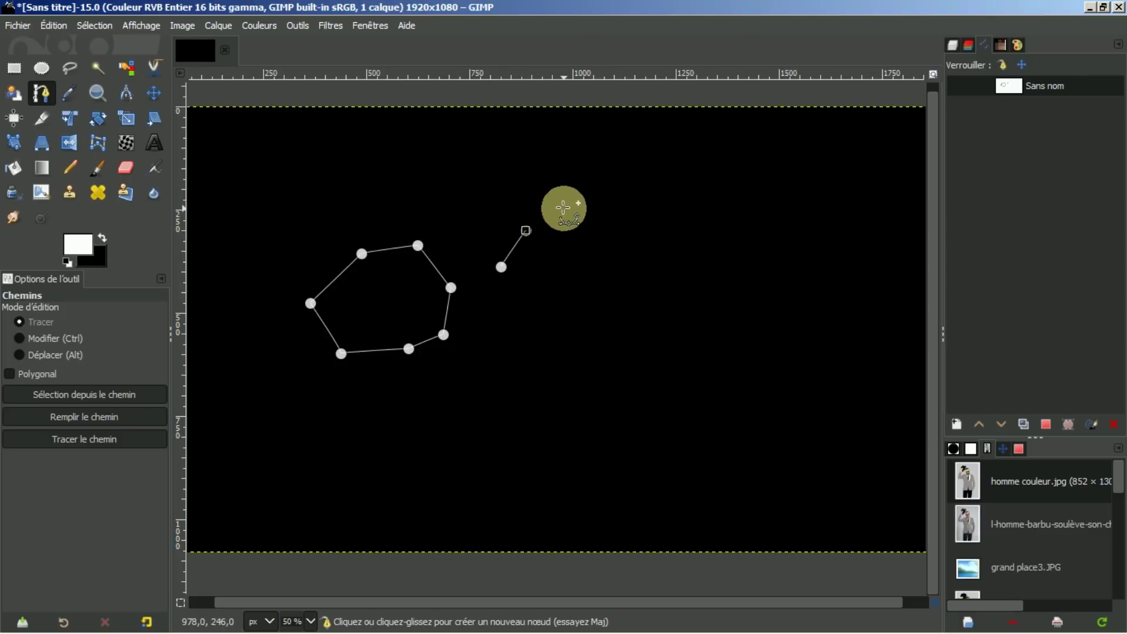
pyautogui.click(566, 207)
pyautogui.click(598, 233)
pyautogui.click(600, 266)
pyautogui.click(576, 299)
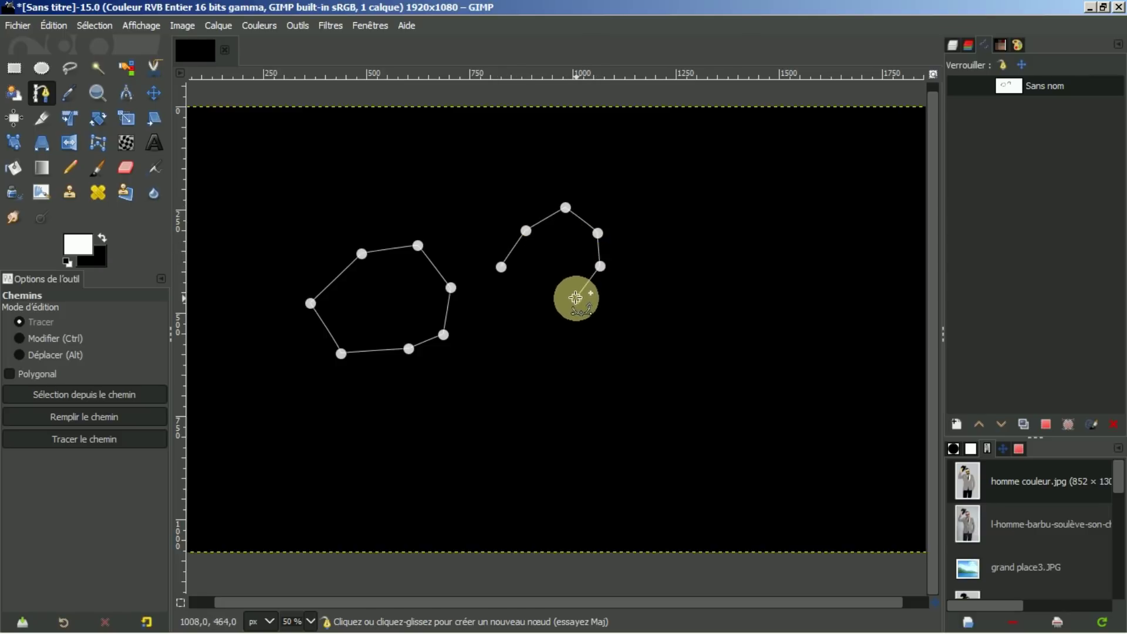
pyautogui.click(532, 304)
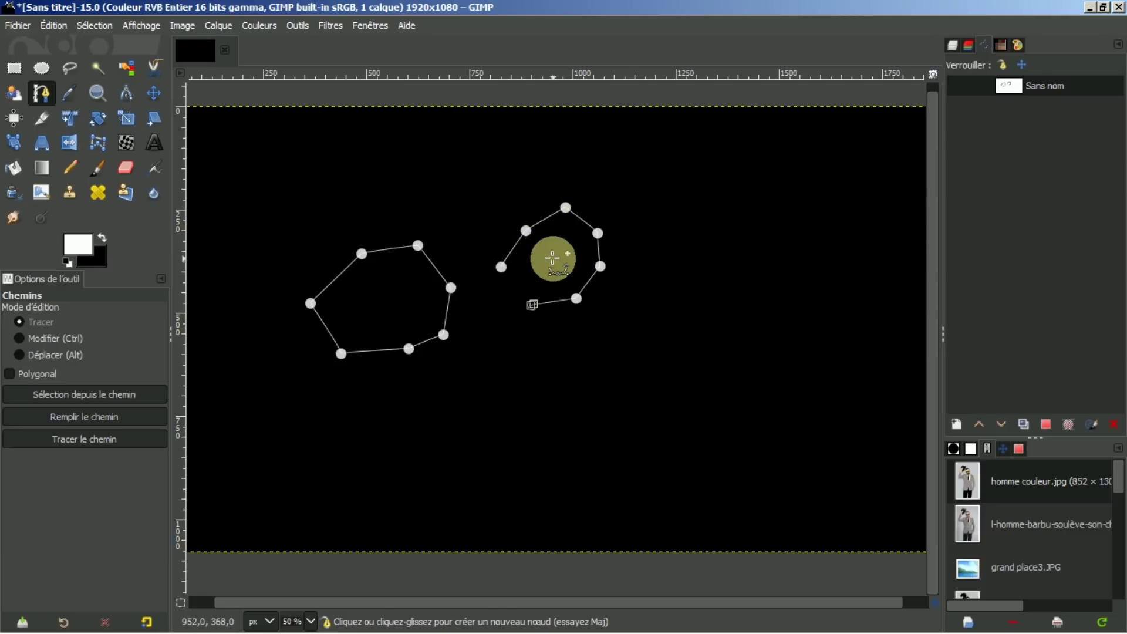
# - Create a selection from the two-component path, and clear that selection again
pyautogui.click(1046, 423)
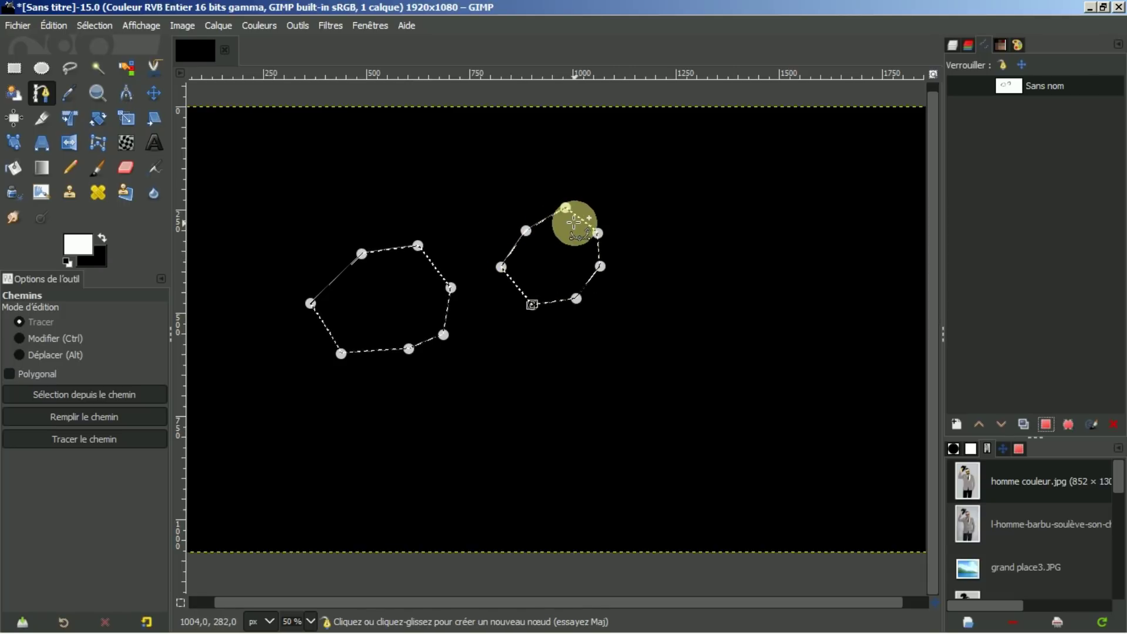
pyautogui.click(93, 25)
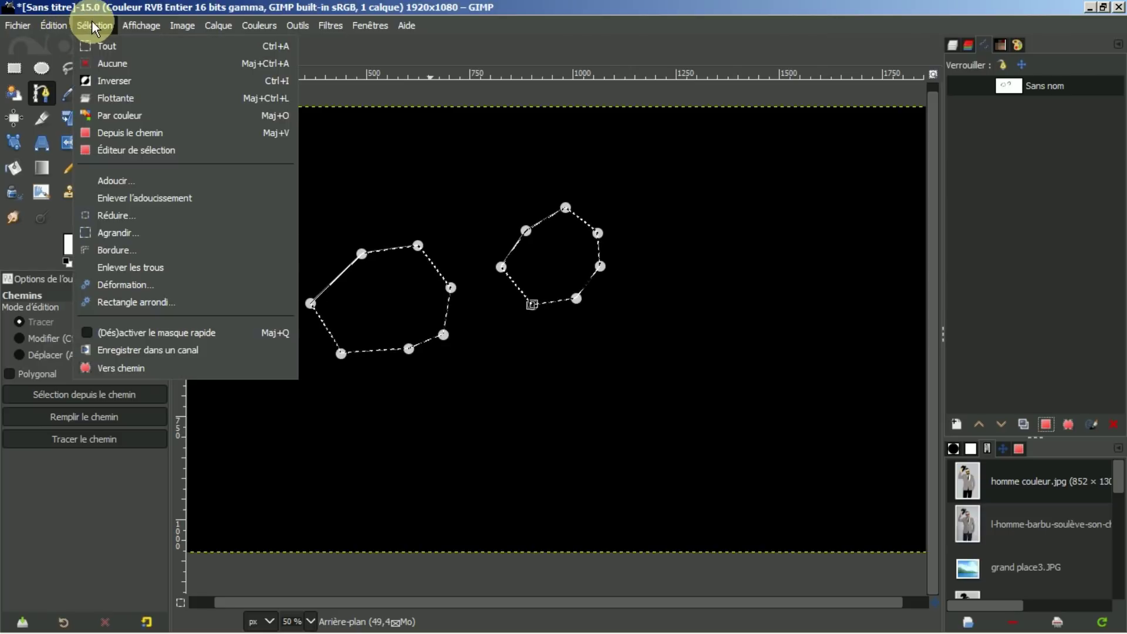
pyautogui.click(101, 66)
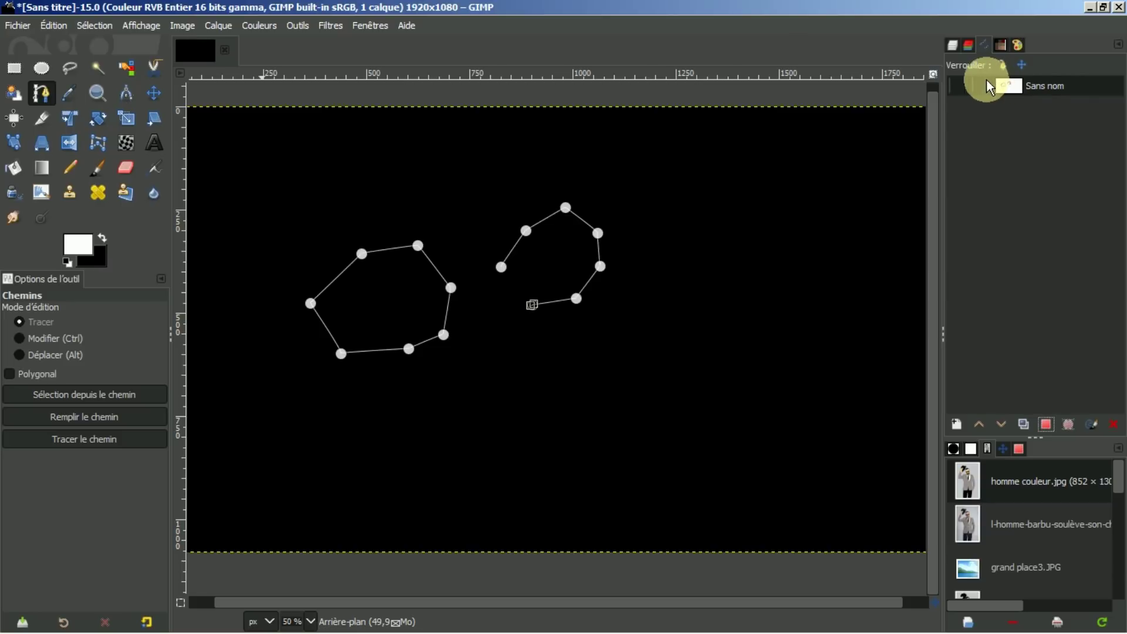
# - Fill both path components with white through a selection made from the path, and deselect
pyautogui.click(1045, 424)
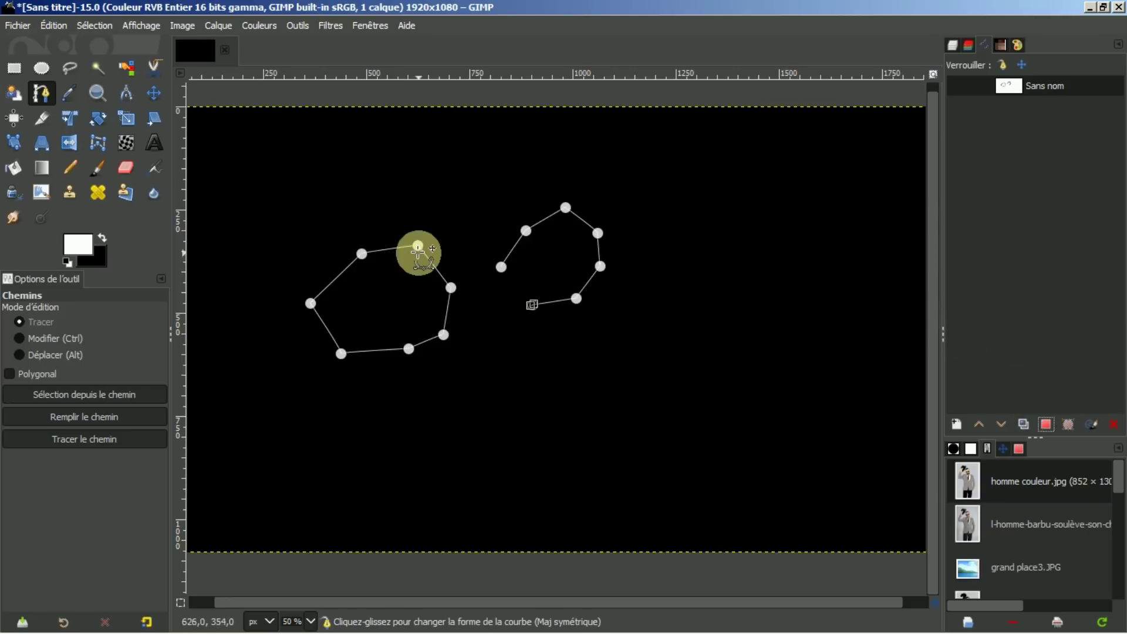
pyautogui.click(52, 393)
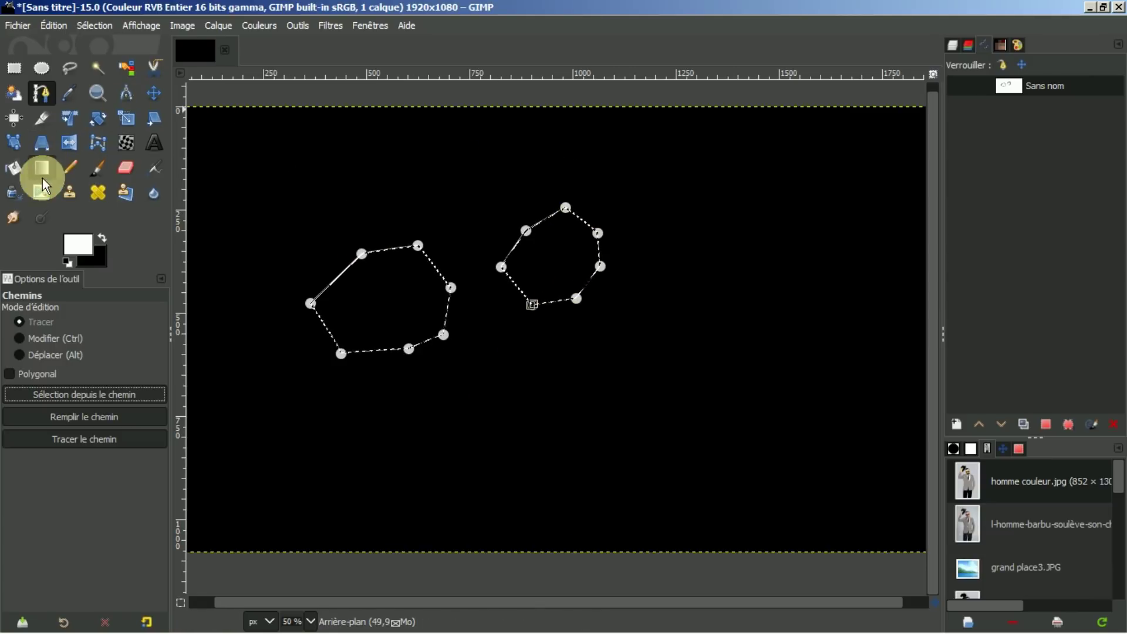
pyautogui.click(13, 170)
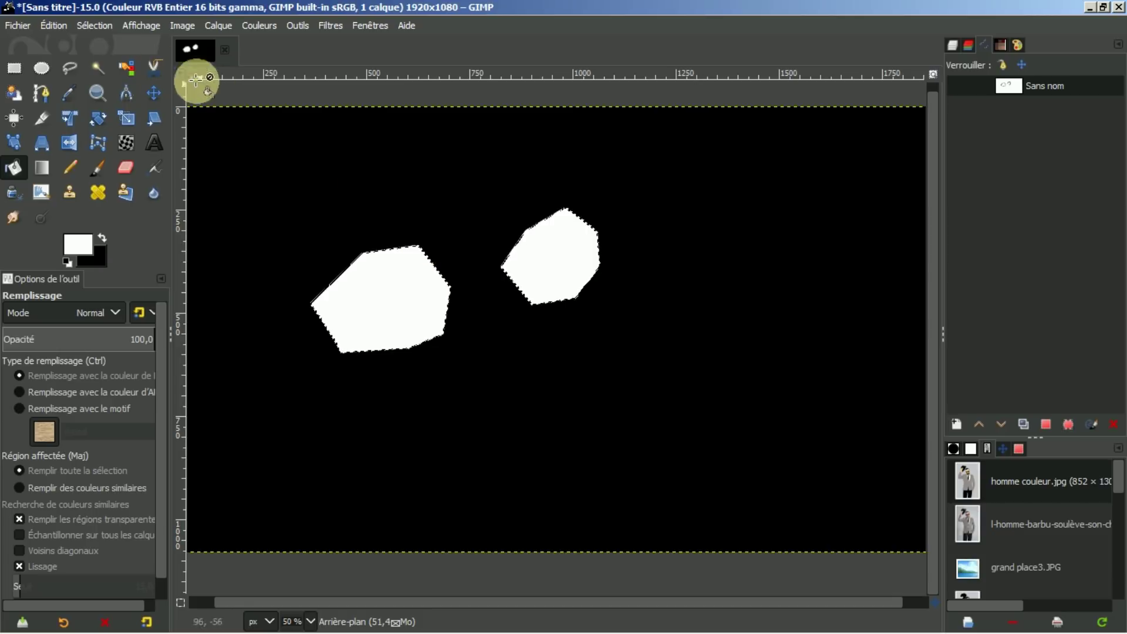
pyautogui.click(91, 24)
pyautogui.click(108, 63)
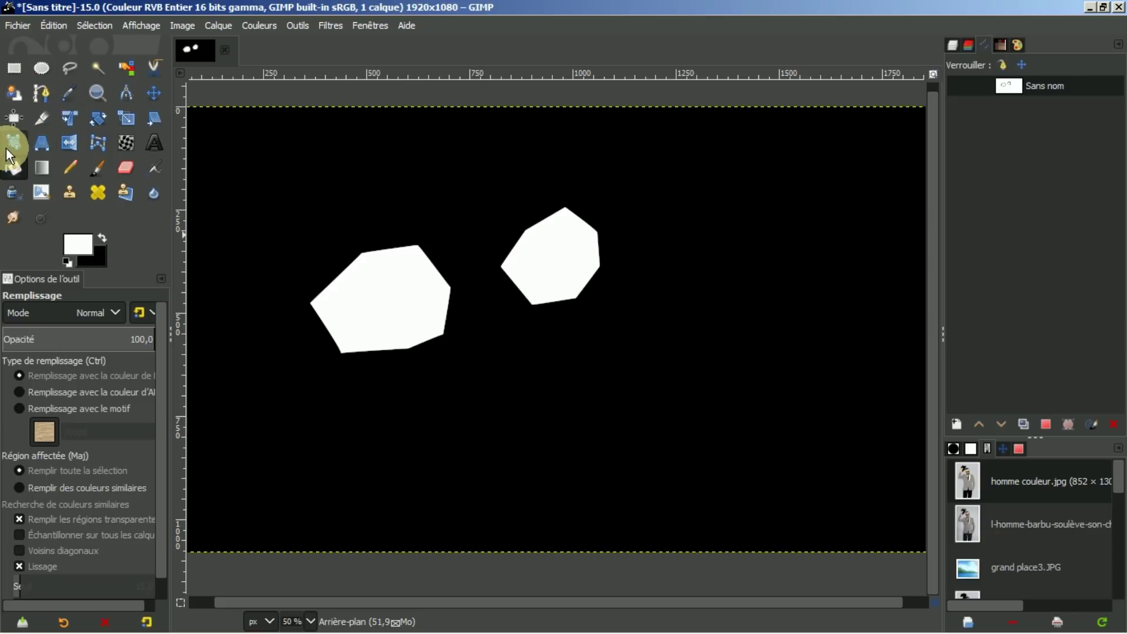
# - Undo a stray node placed in a new path and reactivate the existing two-component path for editing with the Paths tool
pyautogui.click(38, 89)
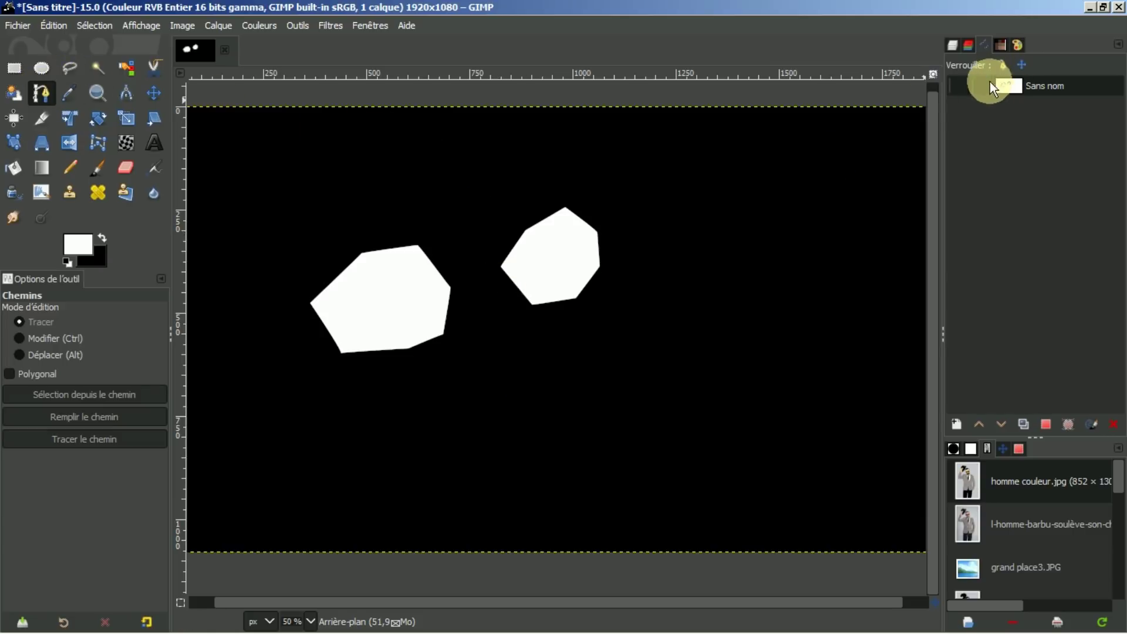
pyautogui.click(498, 404)
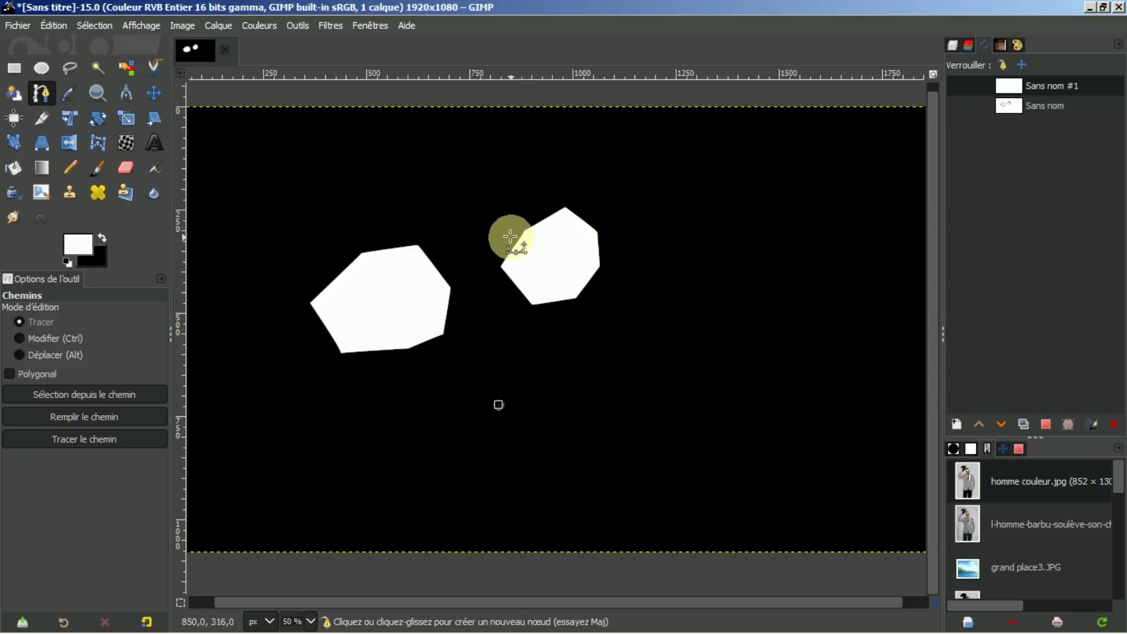
pyautogui.hotkey('ctrl', 'z')
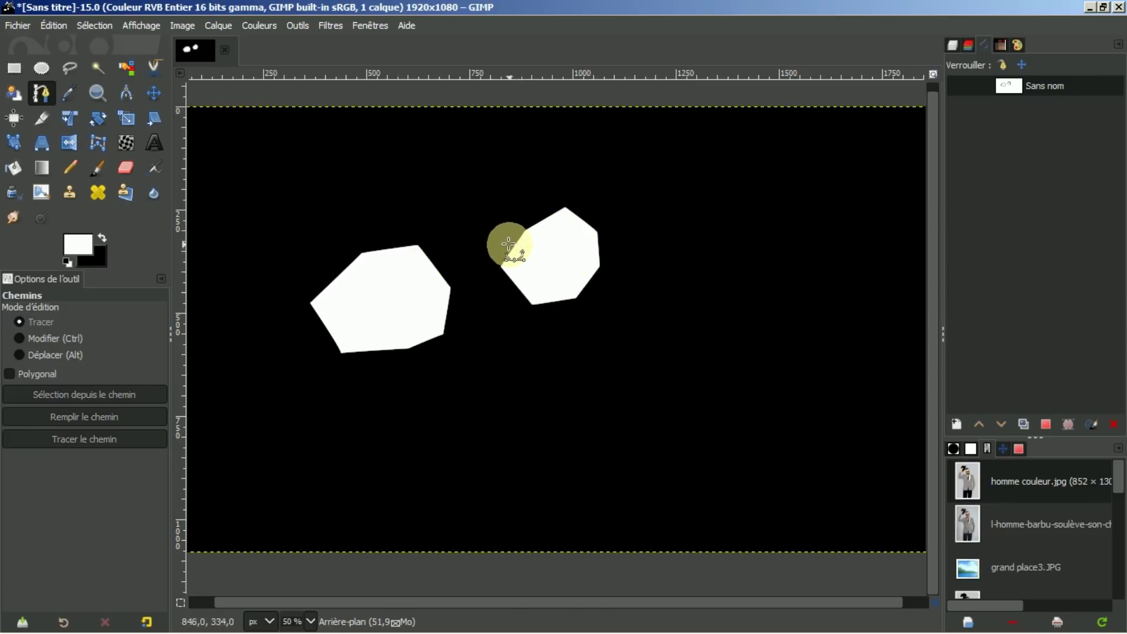
pyautogui.click(1008, 87)
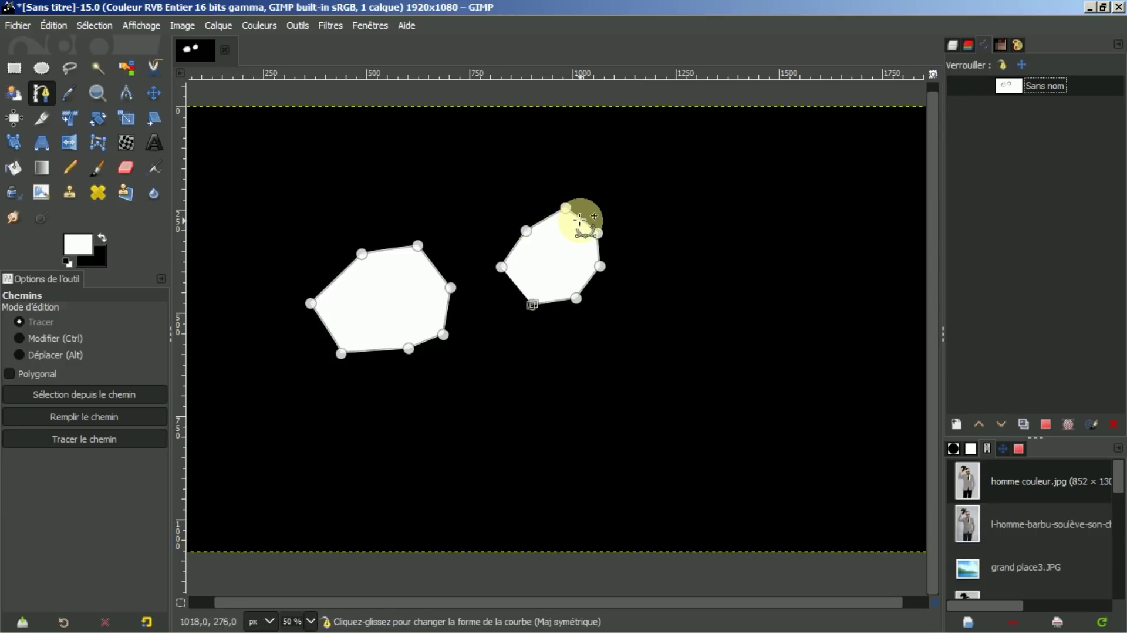
pyautogui.keyDown('ctrl'); pyautogui.click(599, 266); pyautogui.keyUp('ctrl')
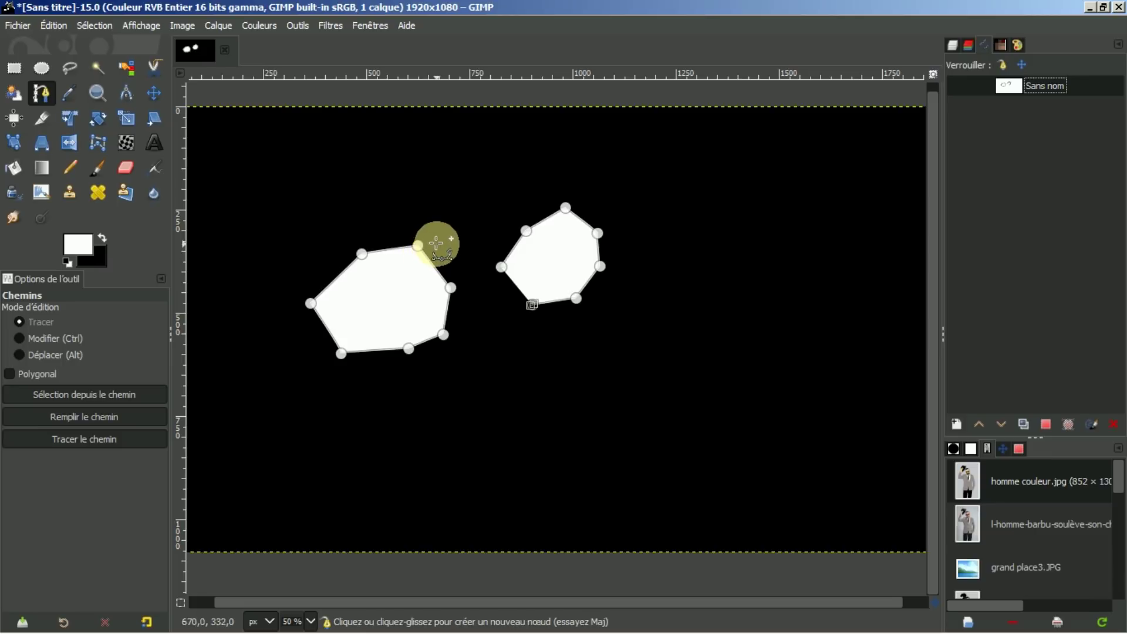
# - Turn on the path's visibility outside the Paths tool and reactivate its nodes by picking its outline on the canvas
pyautogui.click(154, 92)
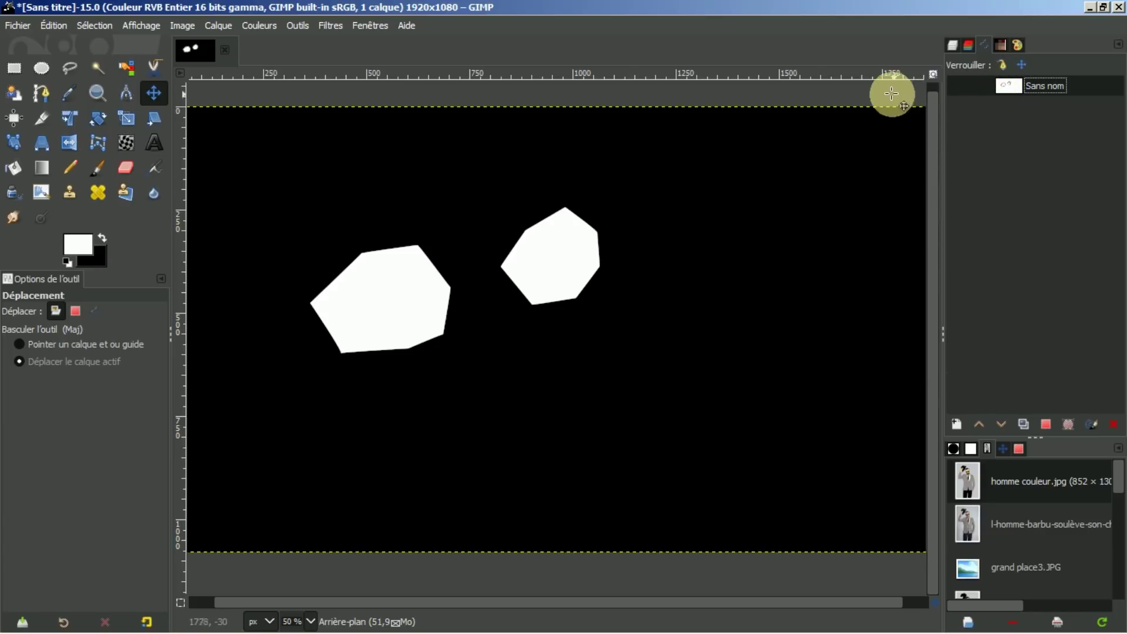
pyautogui.click(959, 86)
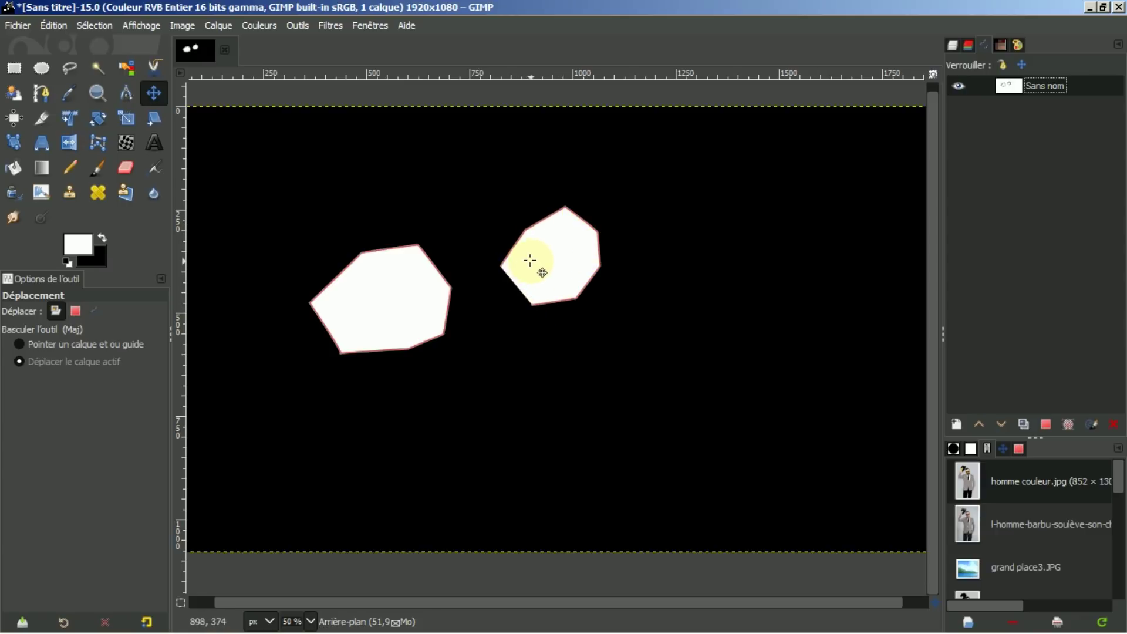
pyautogui.click(39, 91)
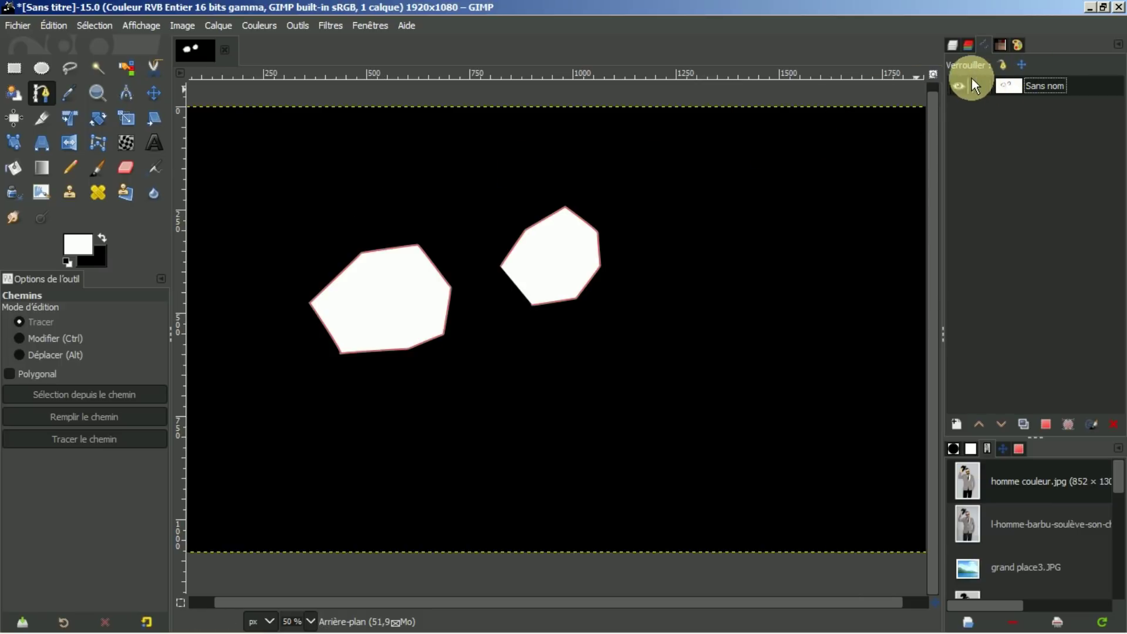
pyautogui.click(404, 243)
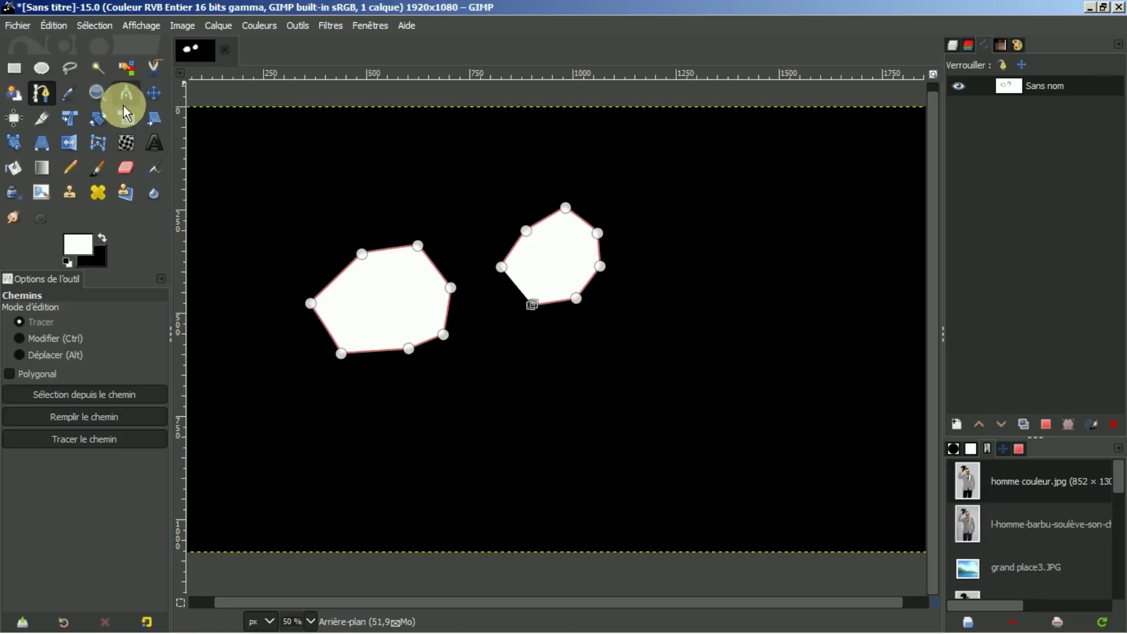
# - Add a third component to the path below the filled shapes, an open chain of seven nodes starting at about 536, 770
pyautogui.click(410, 443)
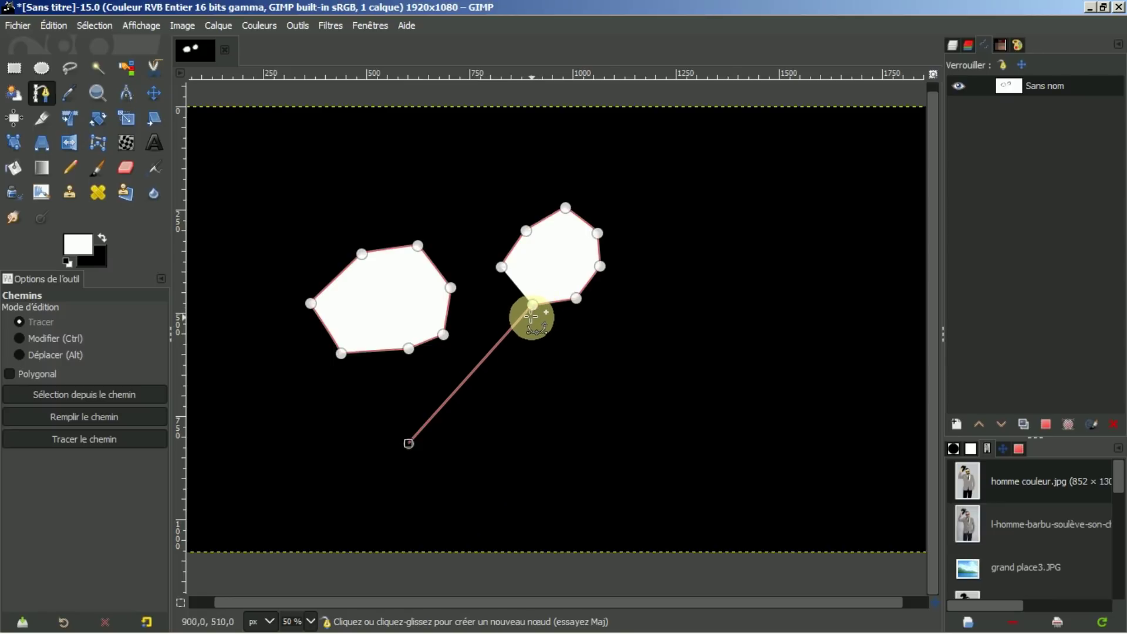
pyautogui.hotkey('ctrl', 'z')
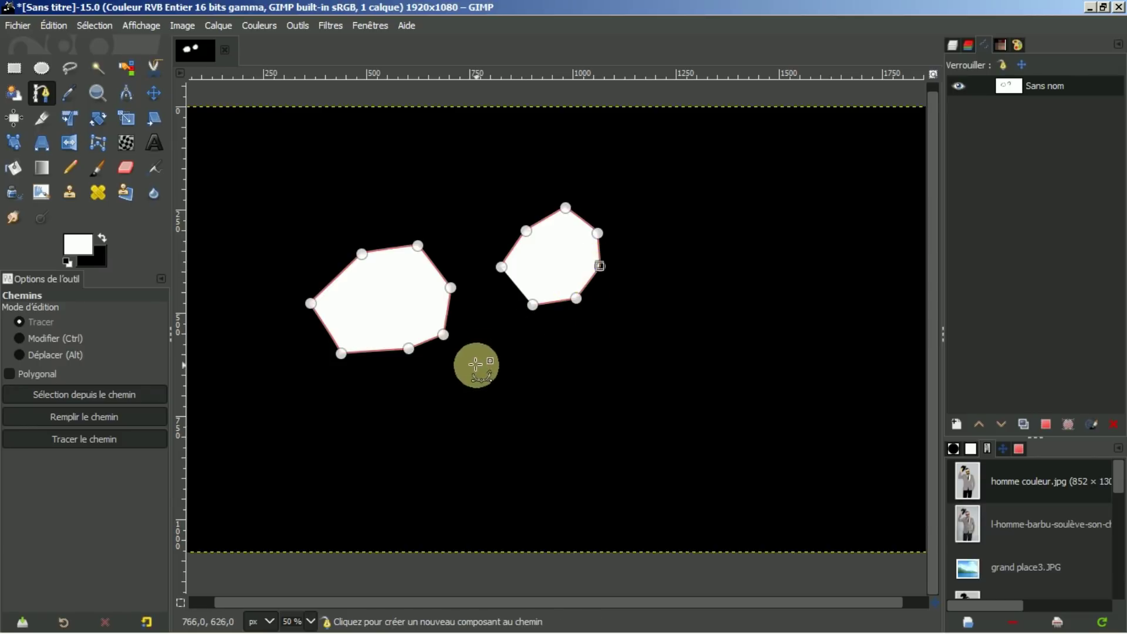
pyautogui.click(381, 425)
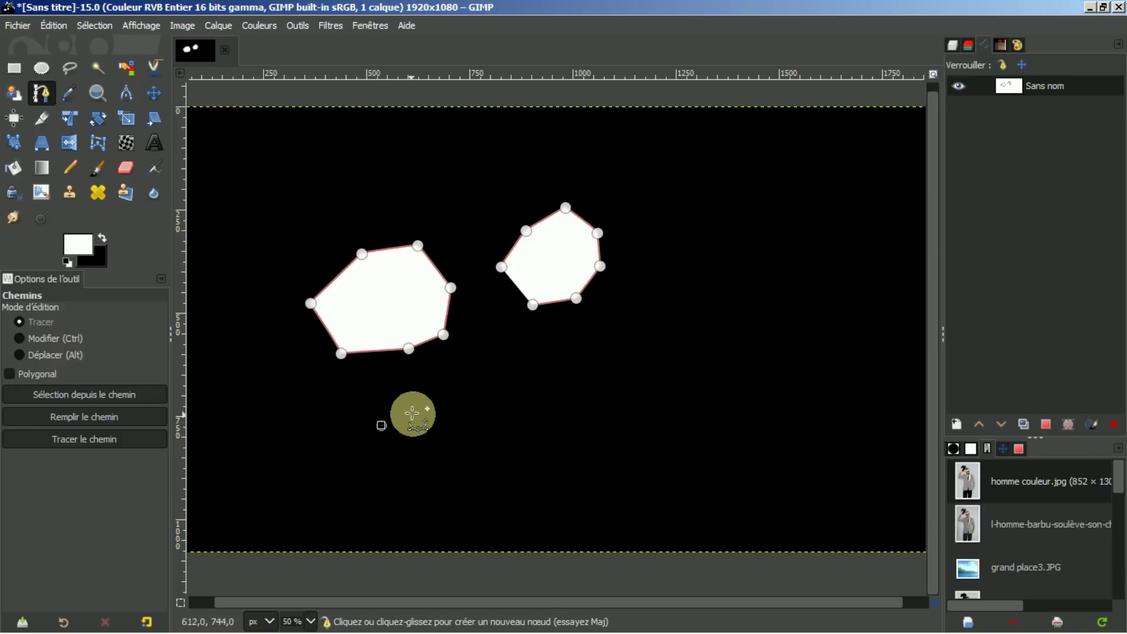
pyautogui.click(439, 393)
pyautogui.click(481, 378)
pyautogui.click(522, 400)
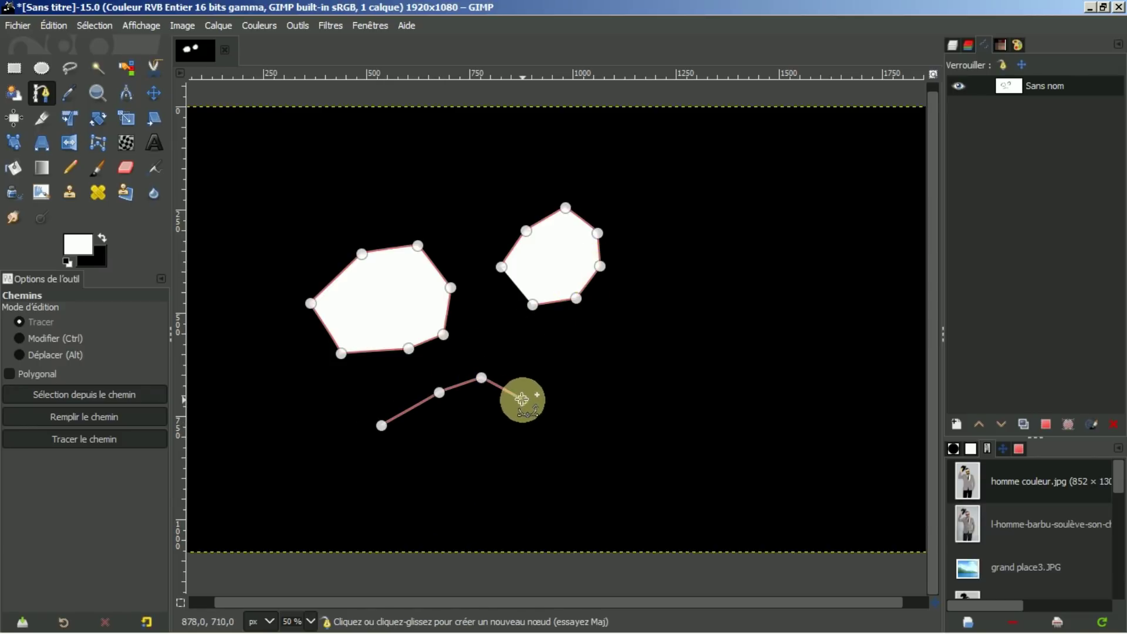
pyautogui.click(526, 444)
pyautogui.click(497, 479)
pyautogui.click(458, 480)
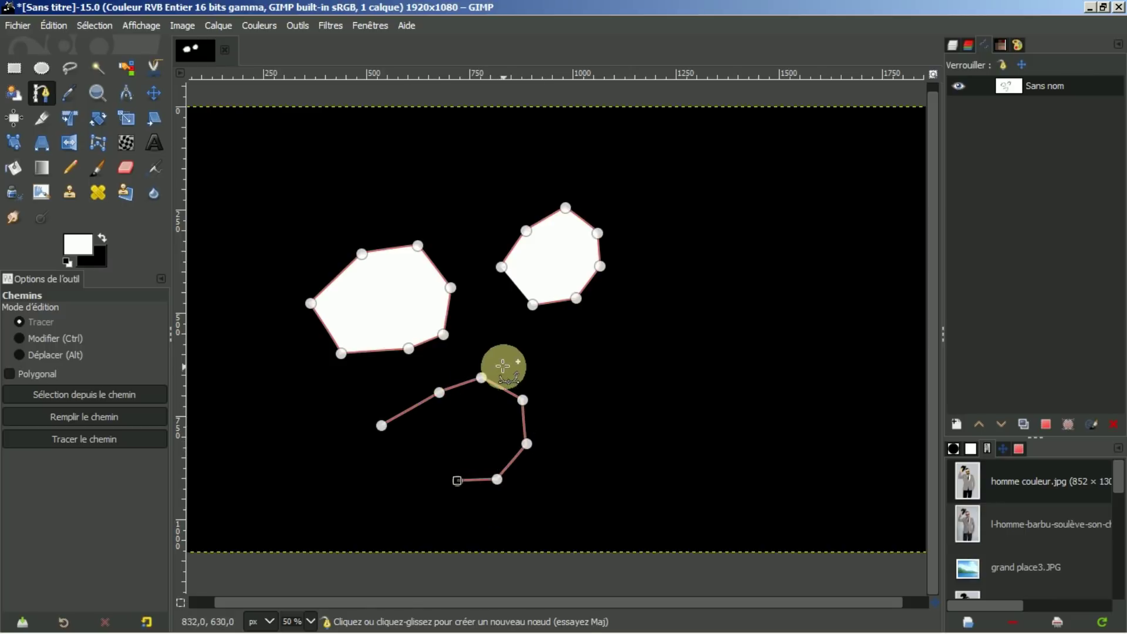
# - Turn off the path's visibility, add two more nodes to the third component and close it onto its starting node
pyautogui.click(959, 88)
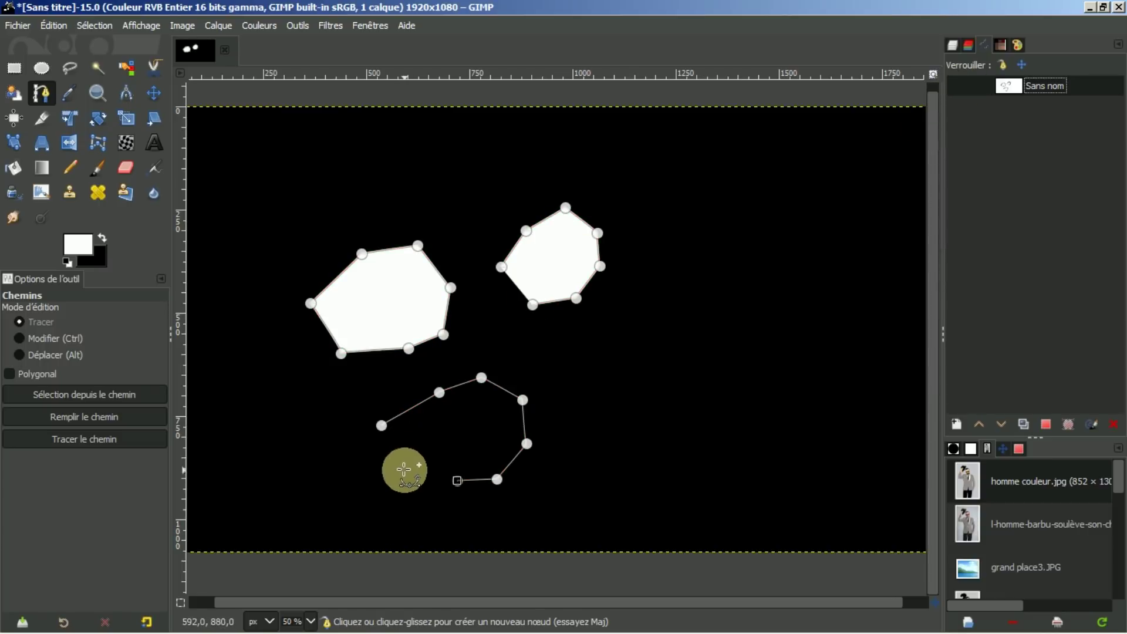
pyautogui.click(396, 472)
pyautogui.click(371, 463)
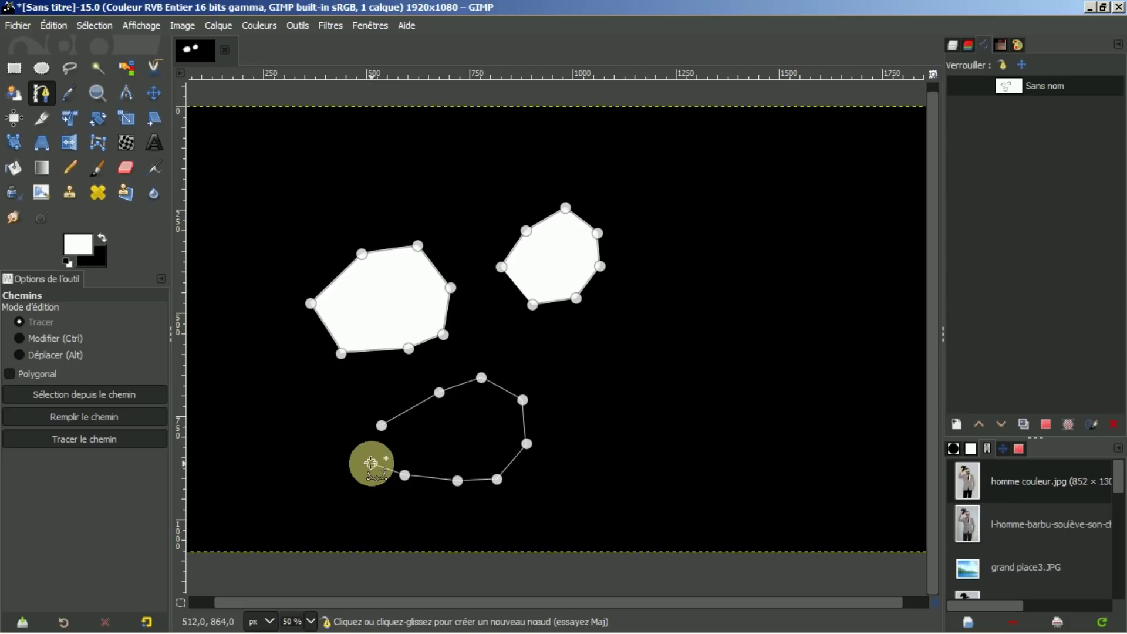
pyautogui.keyDown('ctrl'); pyautogui.click(381, 425); pyautogui.keyUp('ctrl')
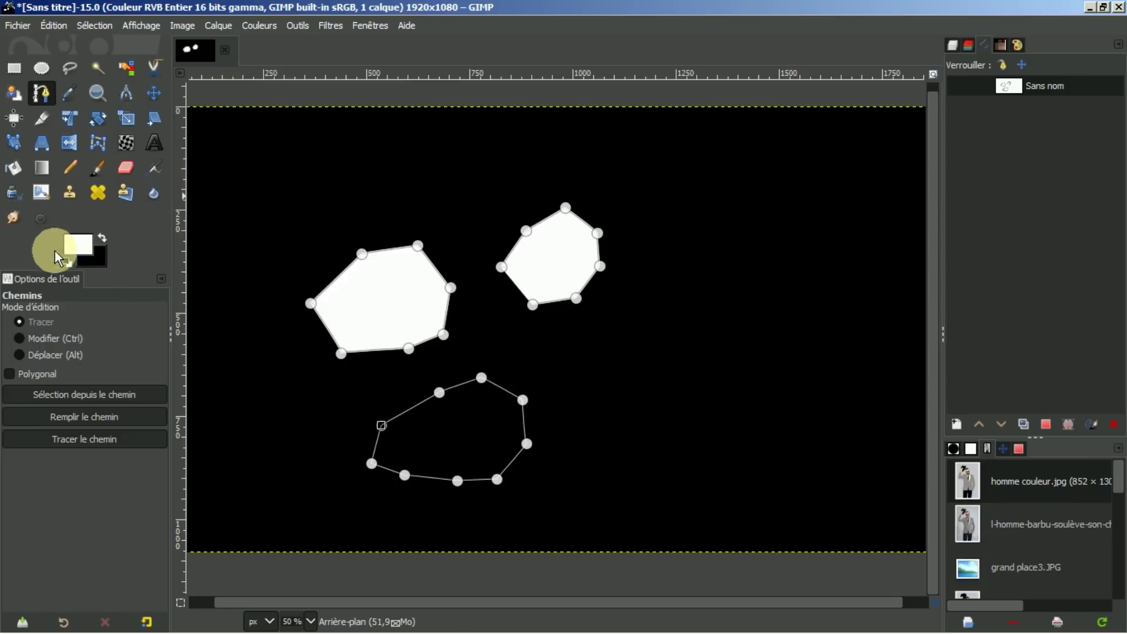
# - Create a selection from the three-component path and fill it with white
pyautogui.click(74, 392)
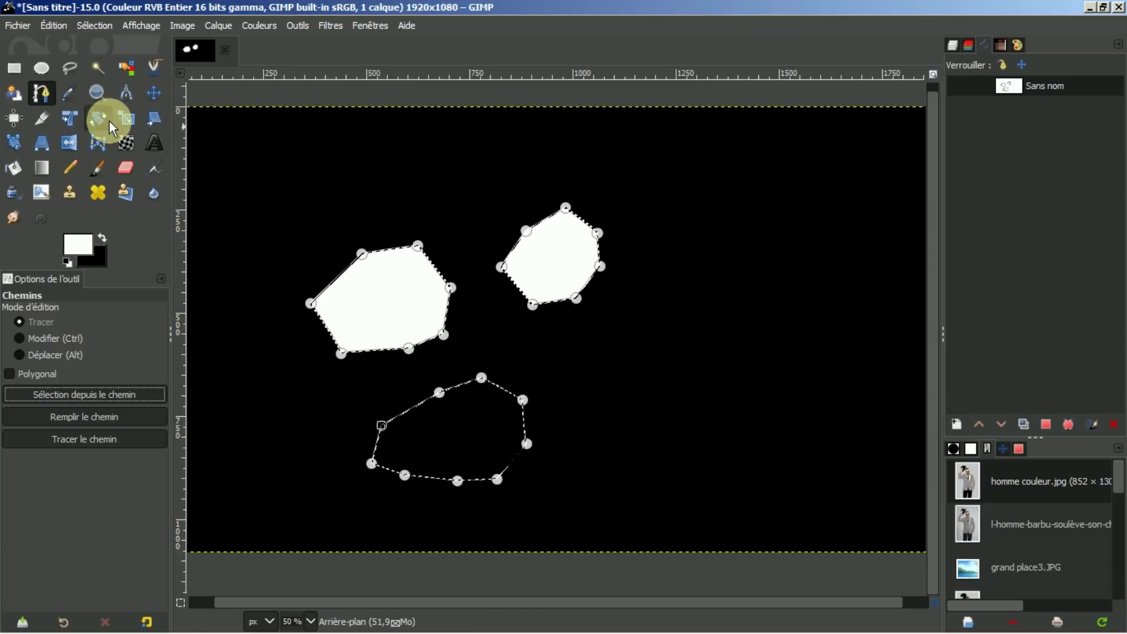
pyautogui.click(13, 169)
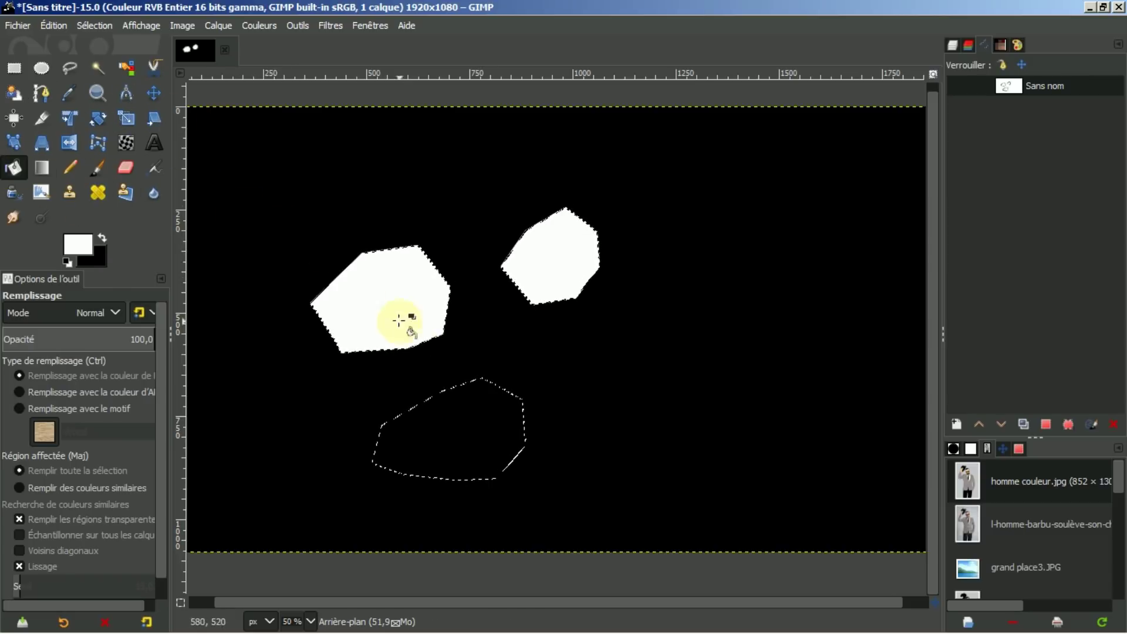
pyautogui.click(490, 385)
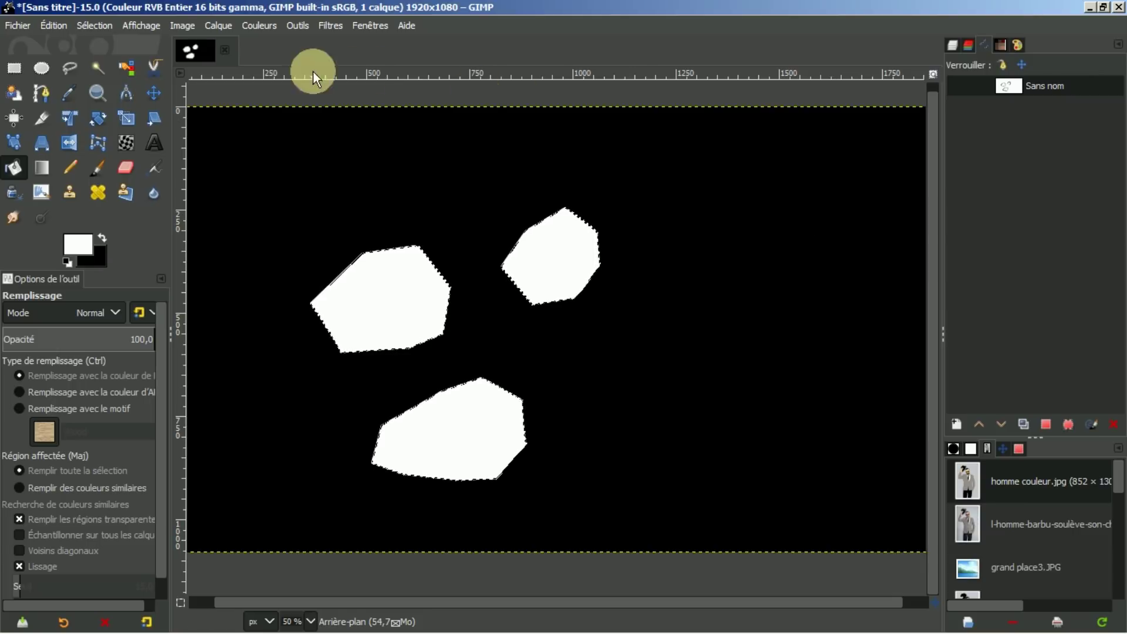
# - Draw a separate two-node path from about 1128, 614 to 1498, 618 and replace the current selection with one made from it
pyautogui.click(40, 92)
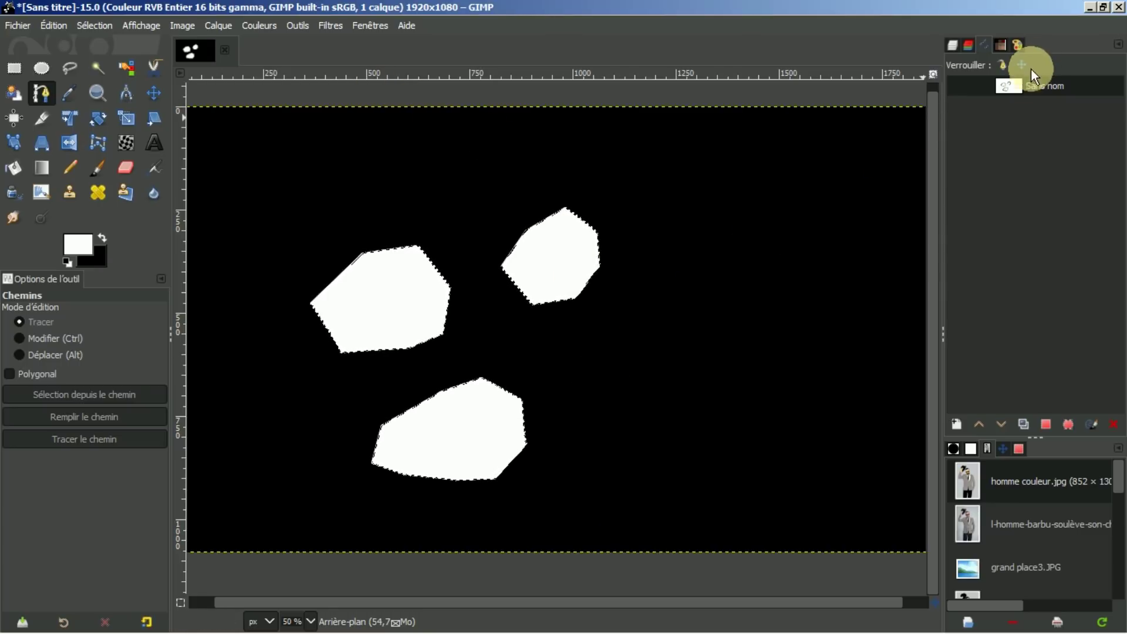
pyautogui.click(625, 360)
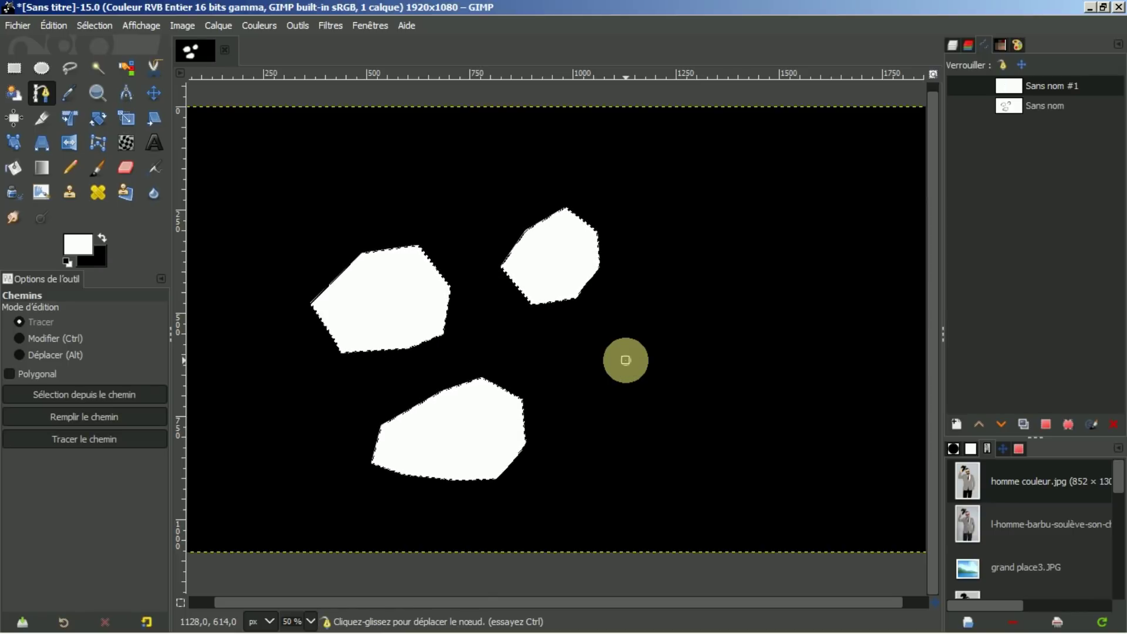
pyautogui.click(980, 105)
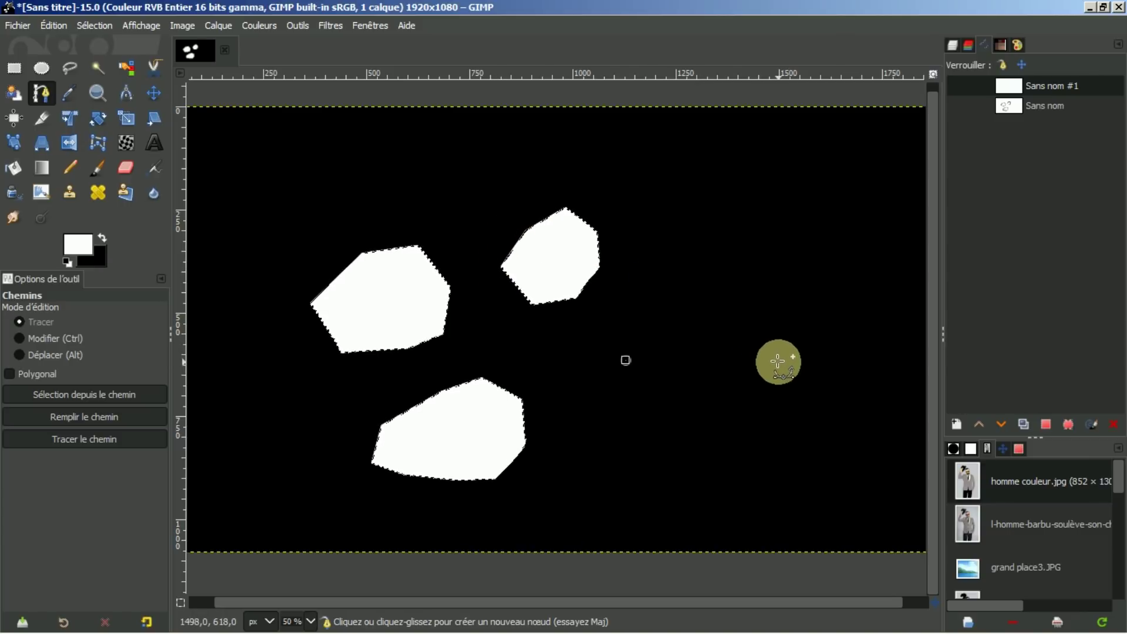
pyautogui.click(778, 362)
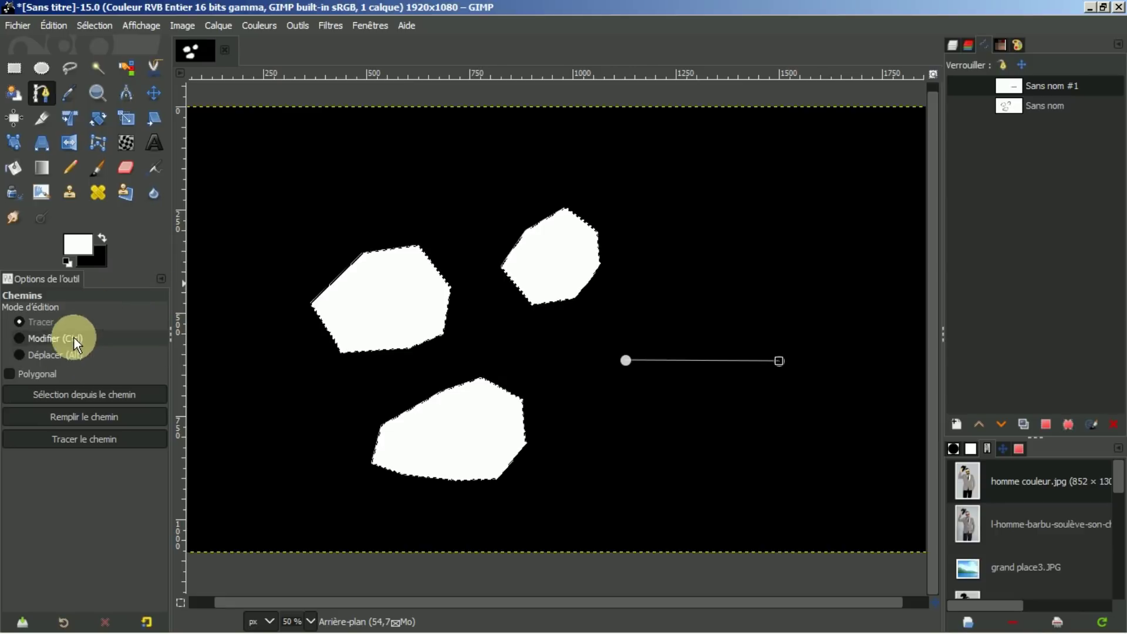
pyautogui.click(73, 394)
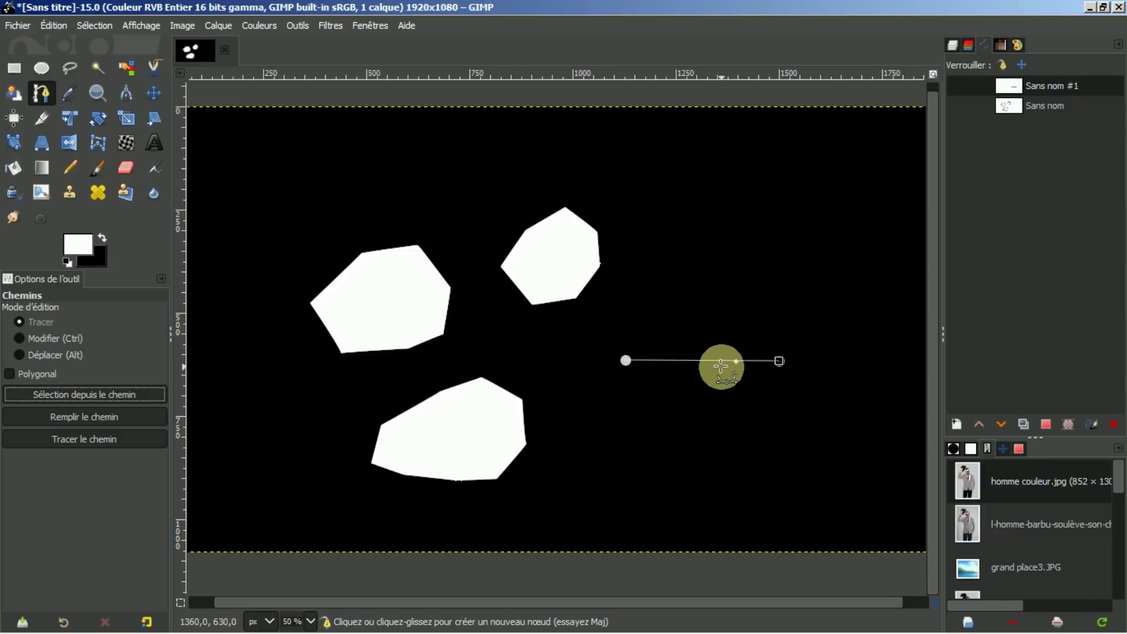
# - Leave path editing with the Move tool and delete the two-node path
pyautogui.click(155, 94)
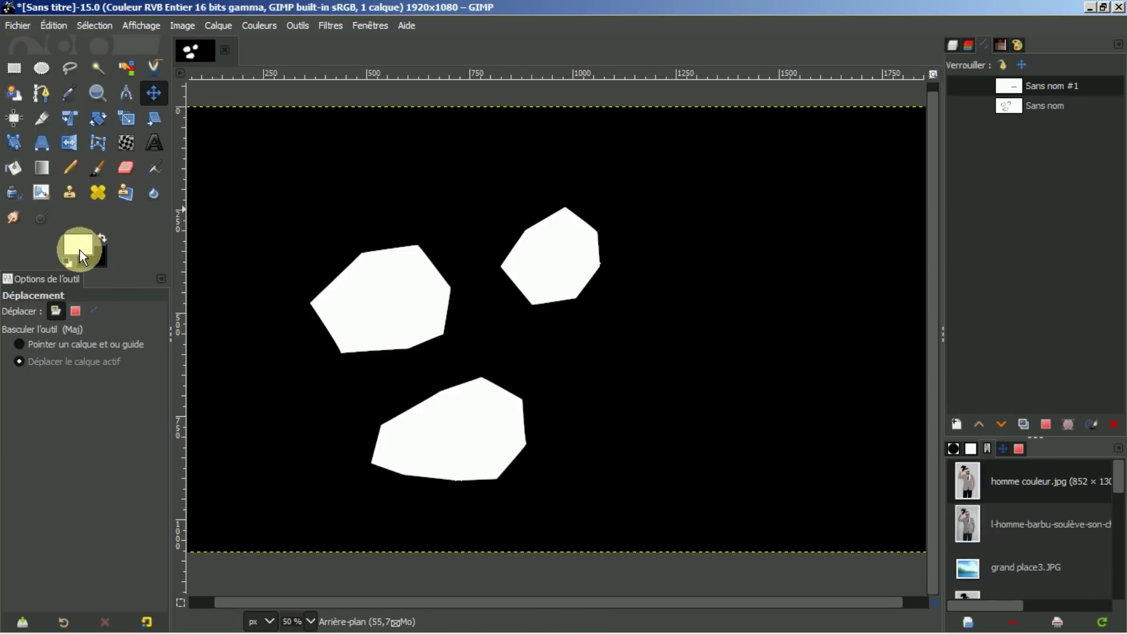
pyautogui.click(1059, 86)
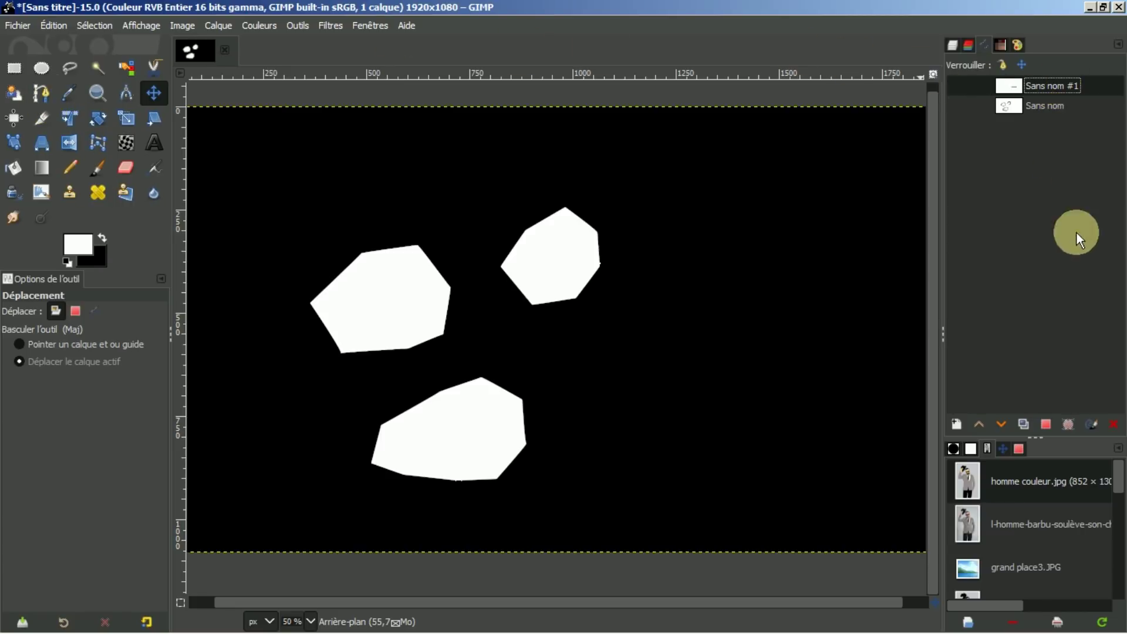
pyautogui.click(1114, 424)
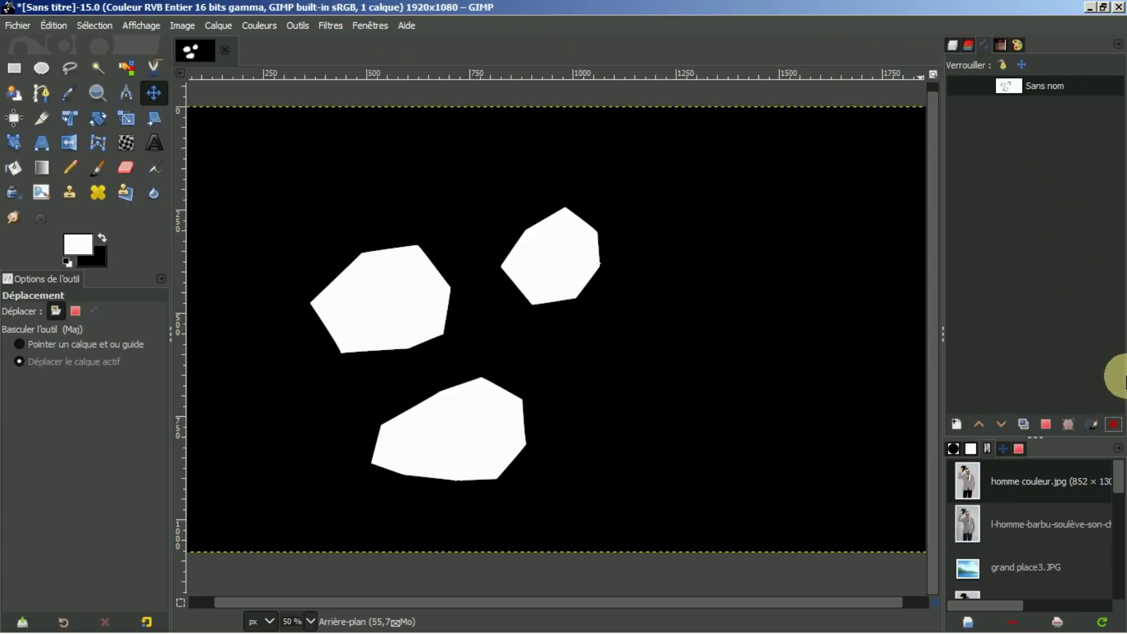
# - Draw a new two-node path about 400 px long and bend its segment upward into a shallow arc
pyautogui.click(39, 93)
pyautogui.click(623, 390)
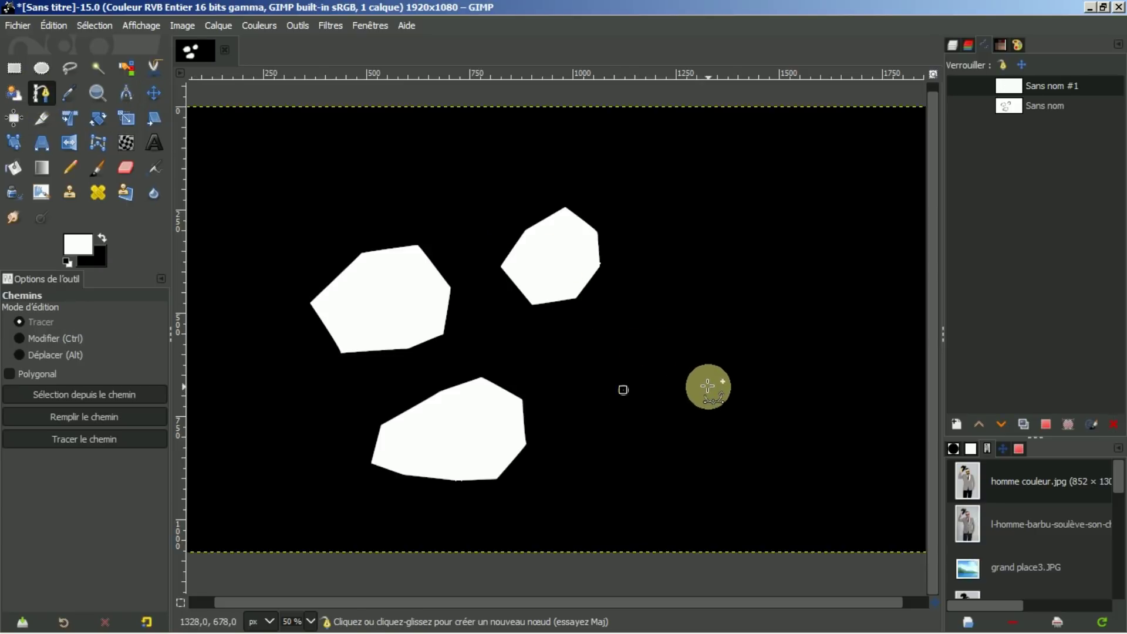
pyautogui.click(789, 388)
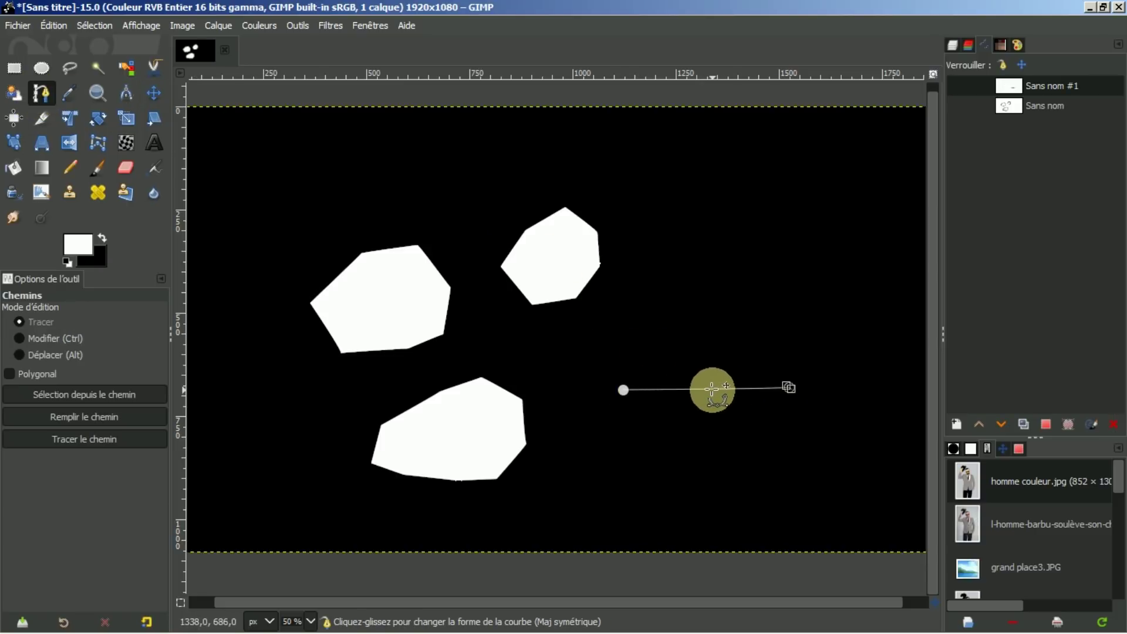
pyautogui.moveTo(712, 390); pyautogui.dragTo(707, 373)
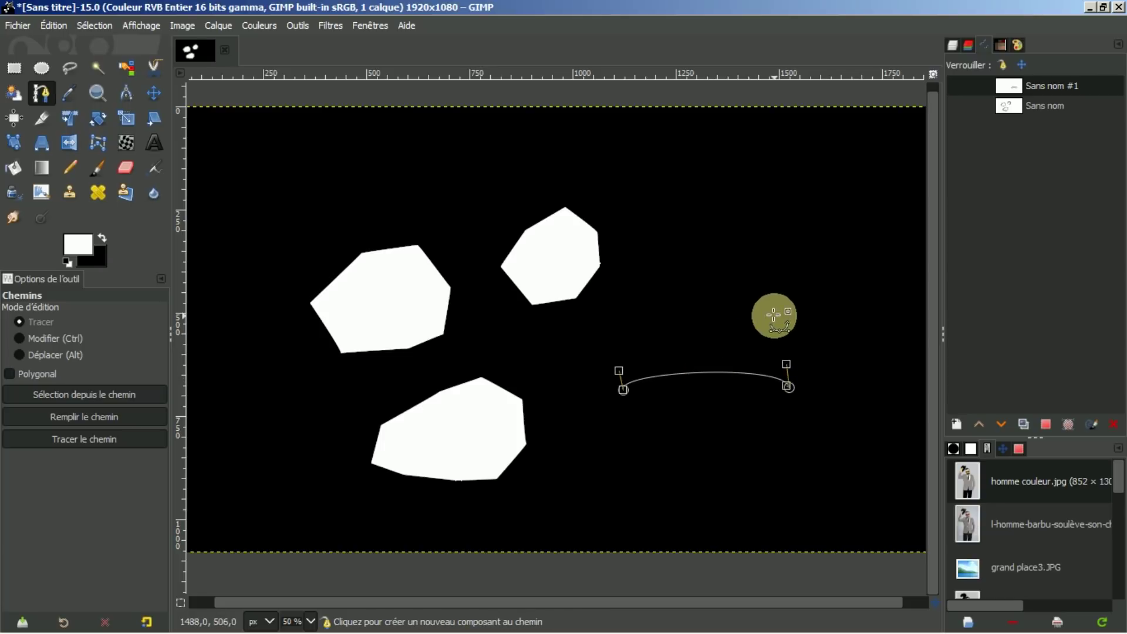
# - Create a selection from the arc path and fill the path with the solid white foreground colour
pyautogui.click(62, 396)
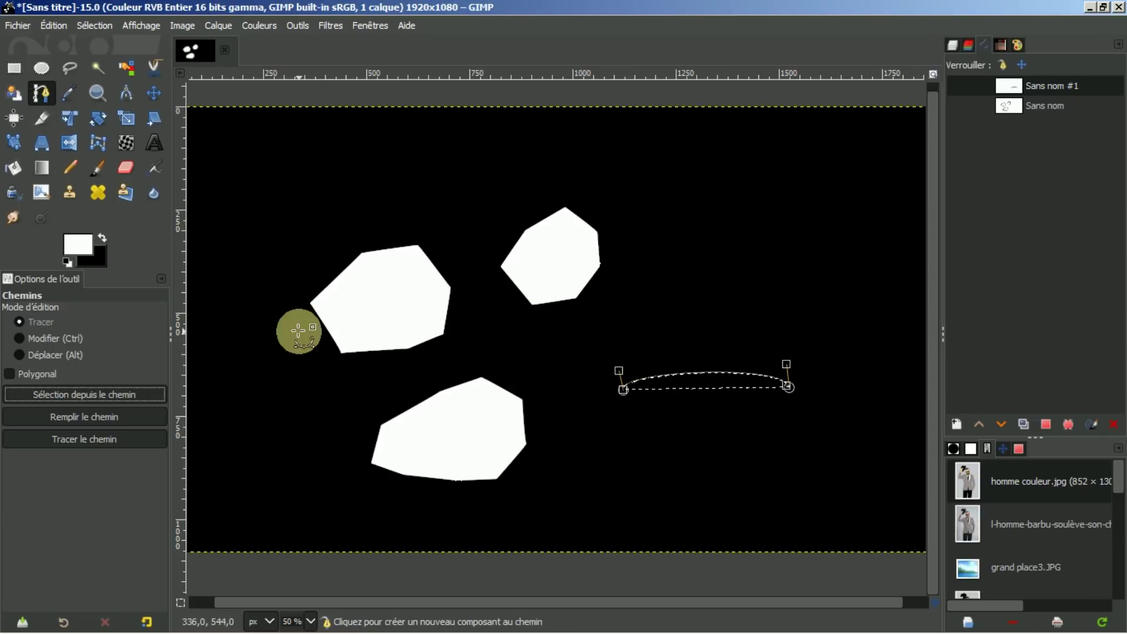
pyautogui.click(87, 416)
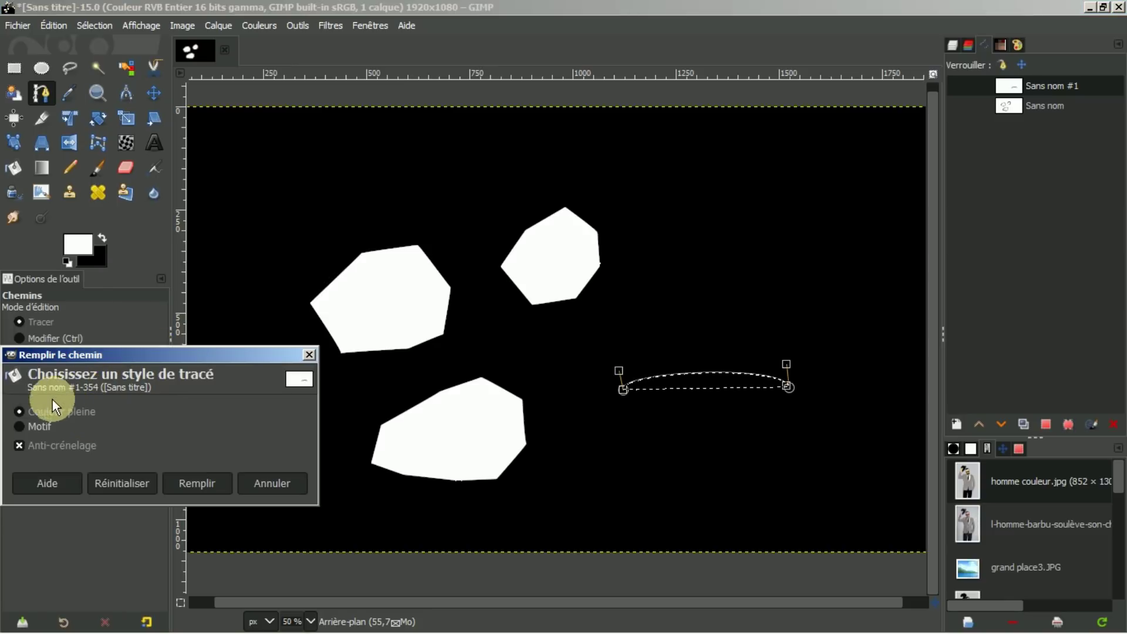
pyautogui.click(197, 483)
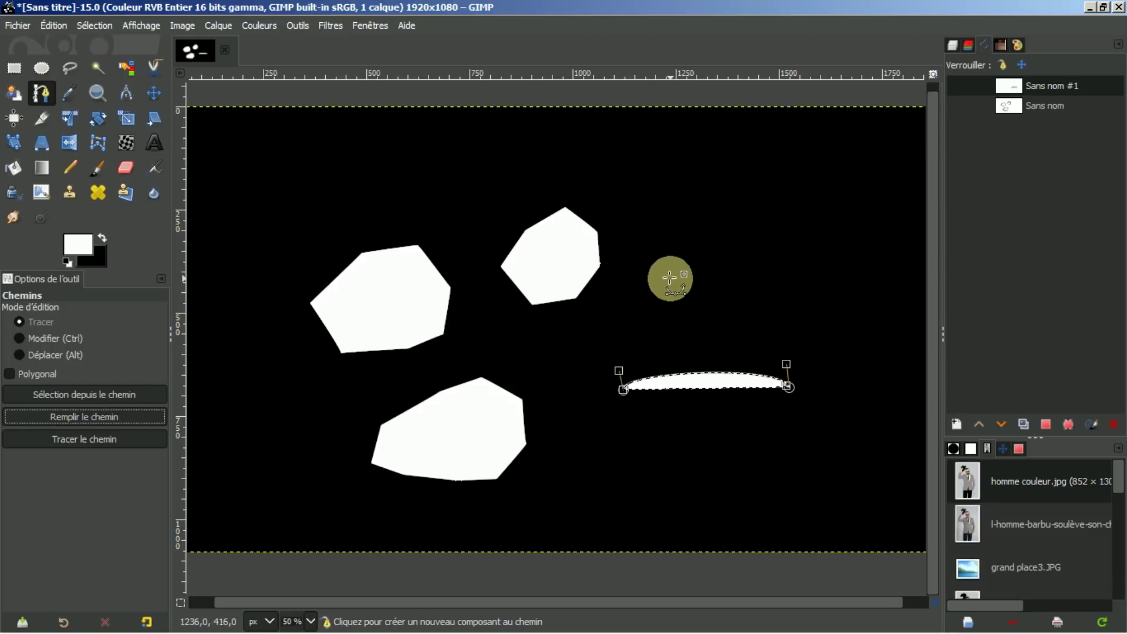
# - Add a second, open component of six nodes above the arc, starting at about 1236, 416
pyautogui.click(670, 278)
pyautogui.click(708, 236)
pyautogui.click(771, 219)
pyautogui.click(797, 271)
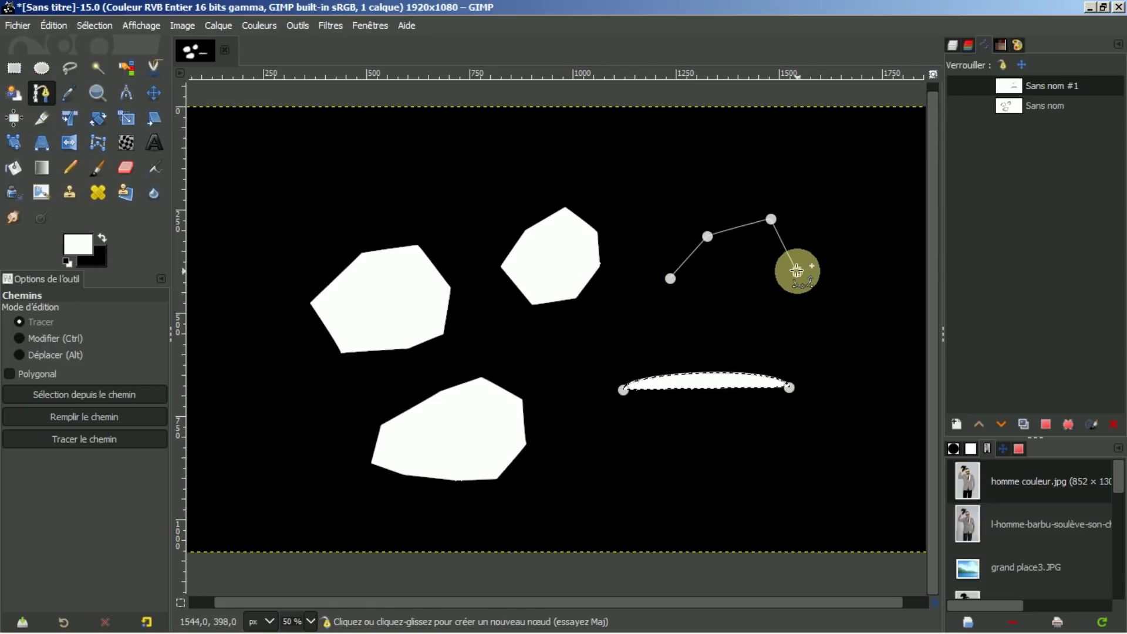
pyautogui.click(781, 308)
pyautogui.click(711, 306)
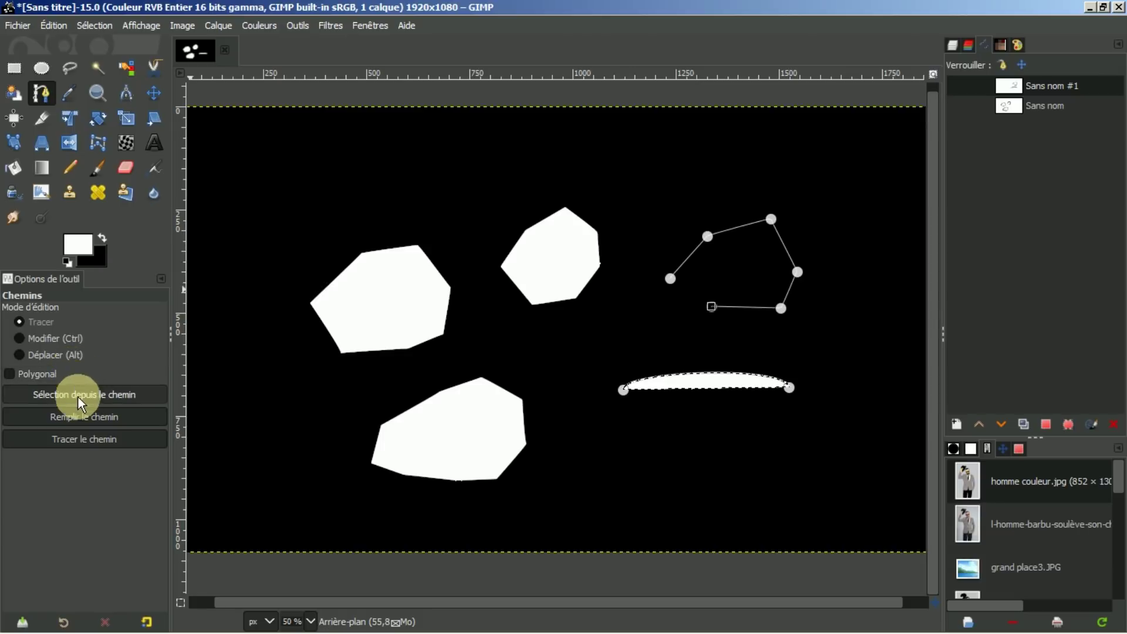
# - Replace the selection with one made from both path components and fill the path with solid white
pyautogui.click(75, 418)
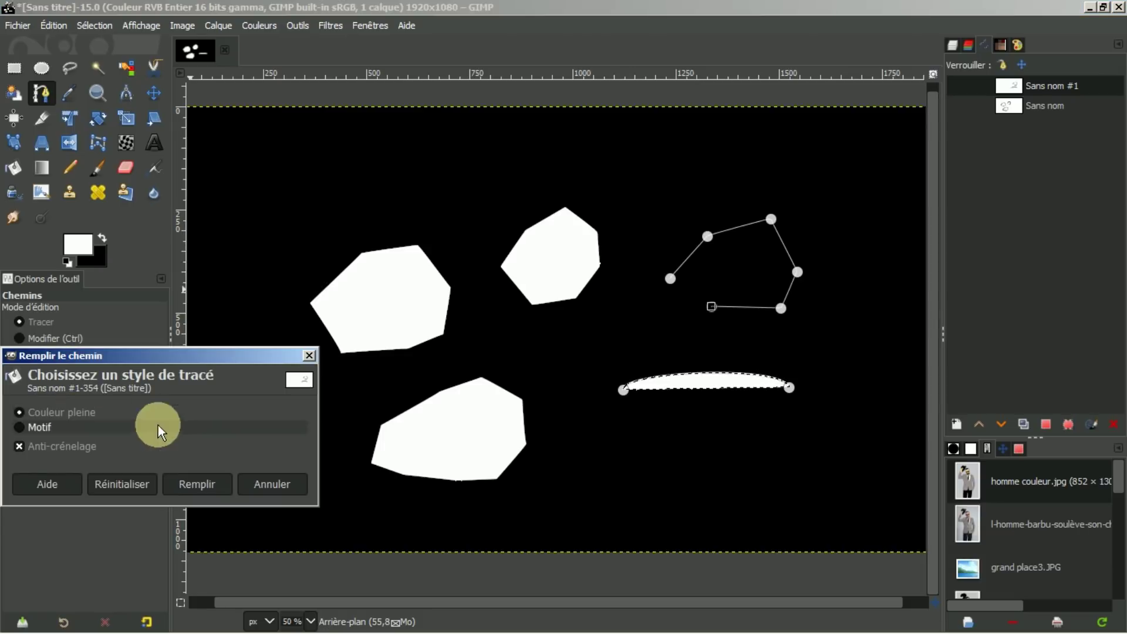
pyautogui.click(195, 486)
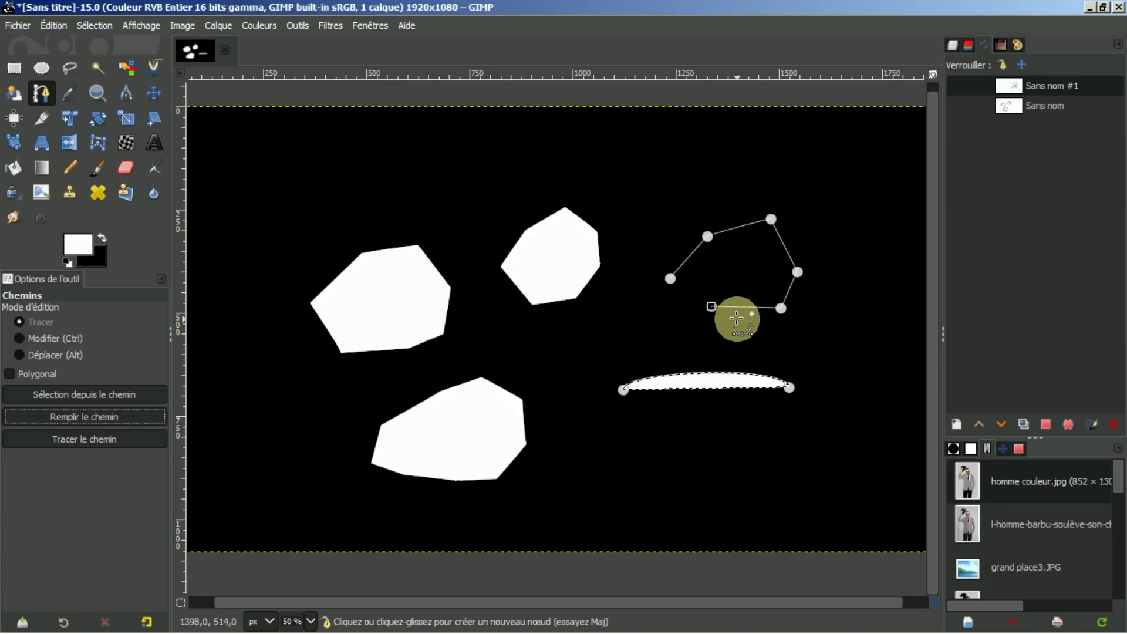
pyautogui.click(68, 395)
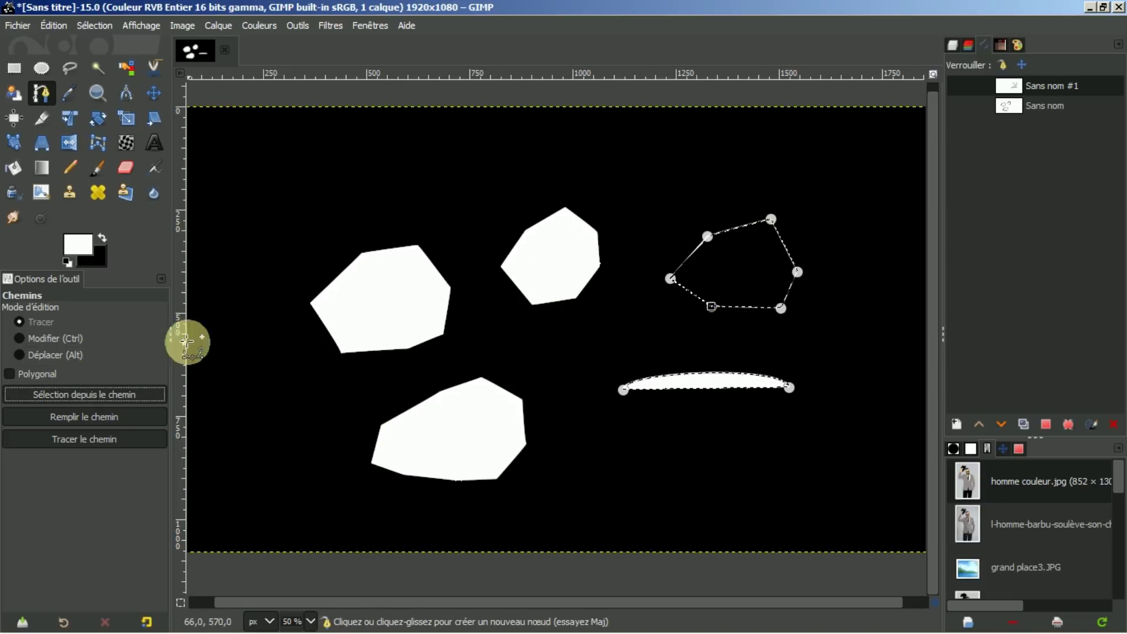
pyautogui.click(87, 417)
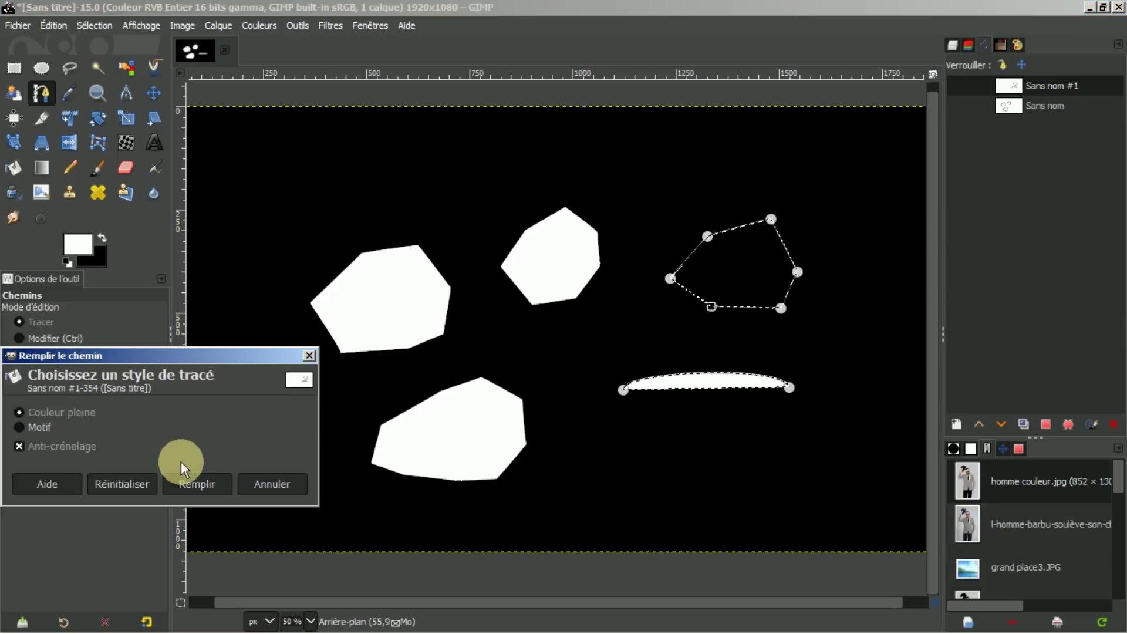
pyautogui.click(182, 482)
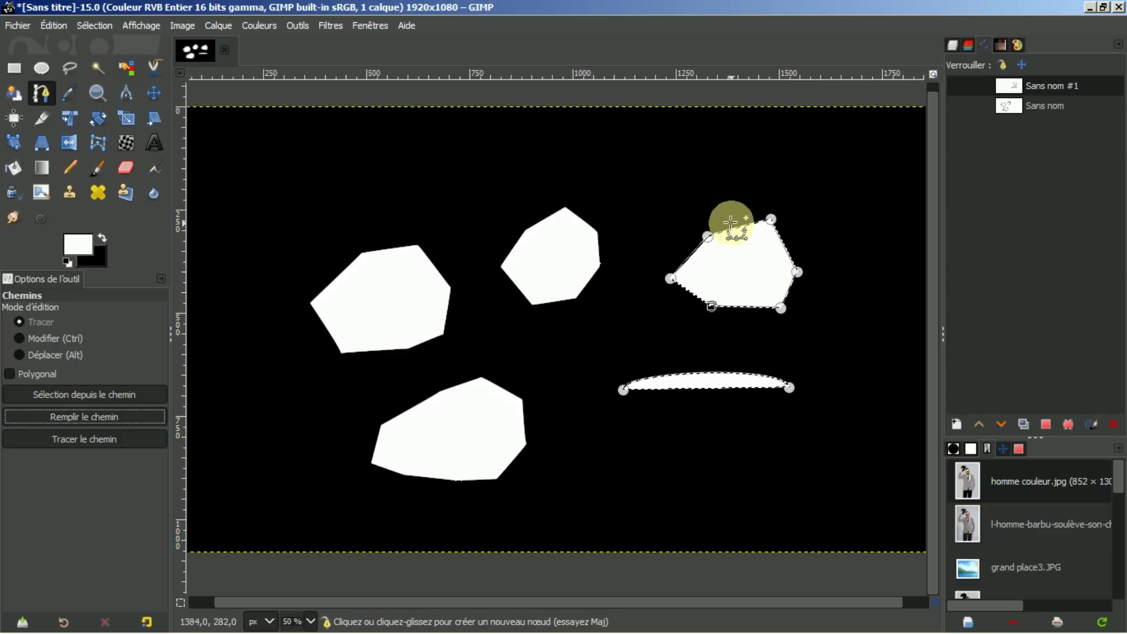
# - Leave the current path and draw a separate two-node path below the arc, moving its end node out to make it about 490 px long
pyautogui.click(153, 91)
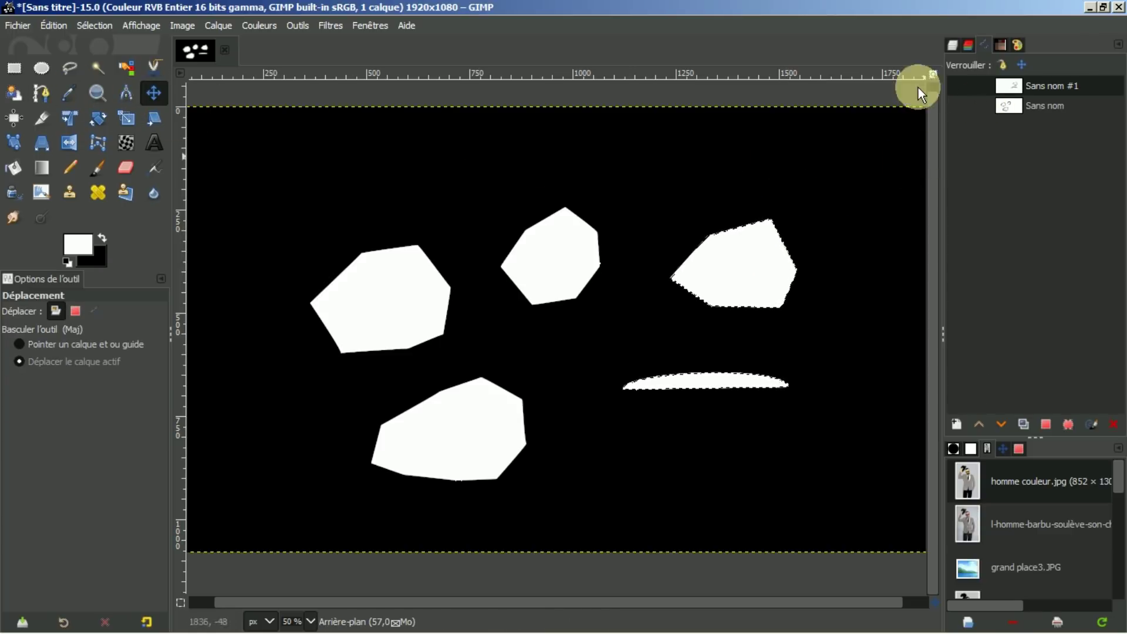
pyautogui.click(40, 91)
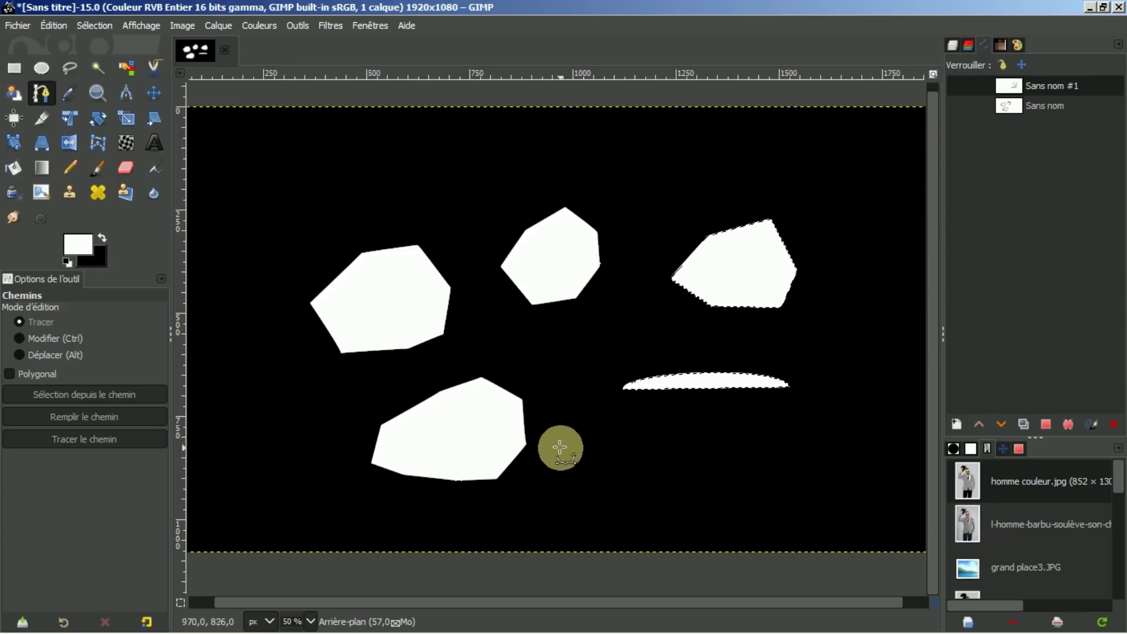
pyautogui.click(611, 477)
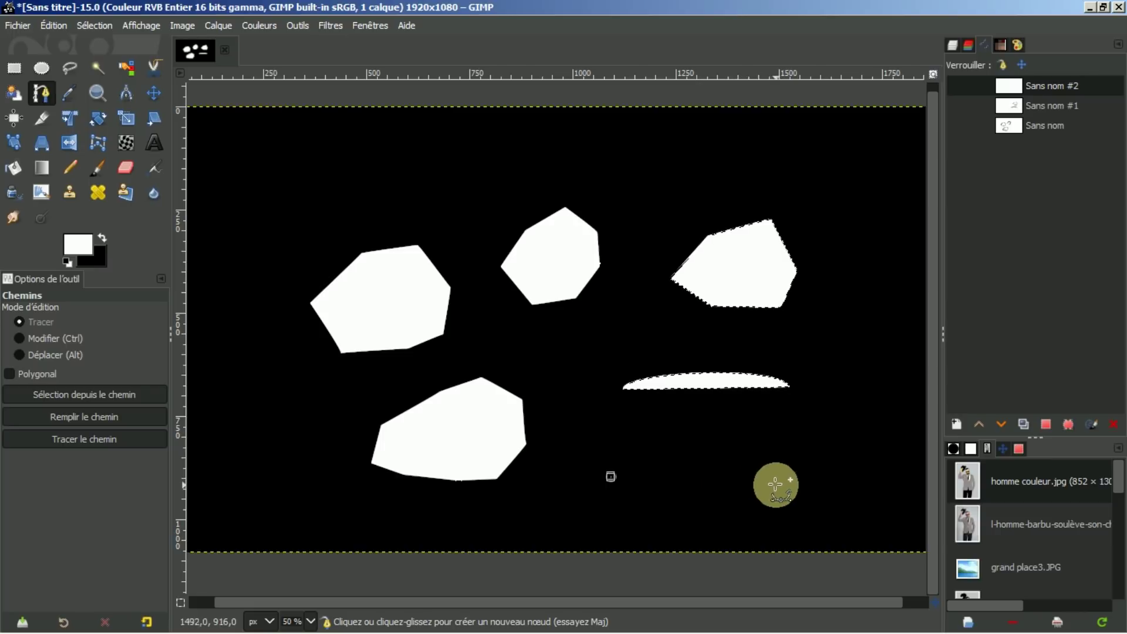
pyautogui.click(777, 484)
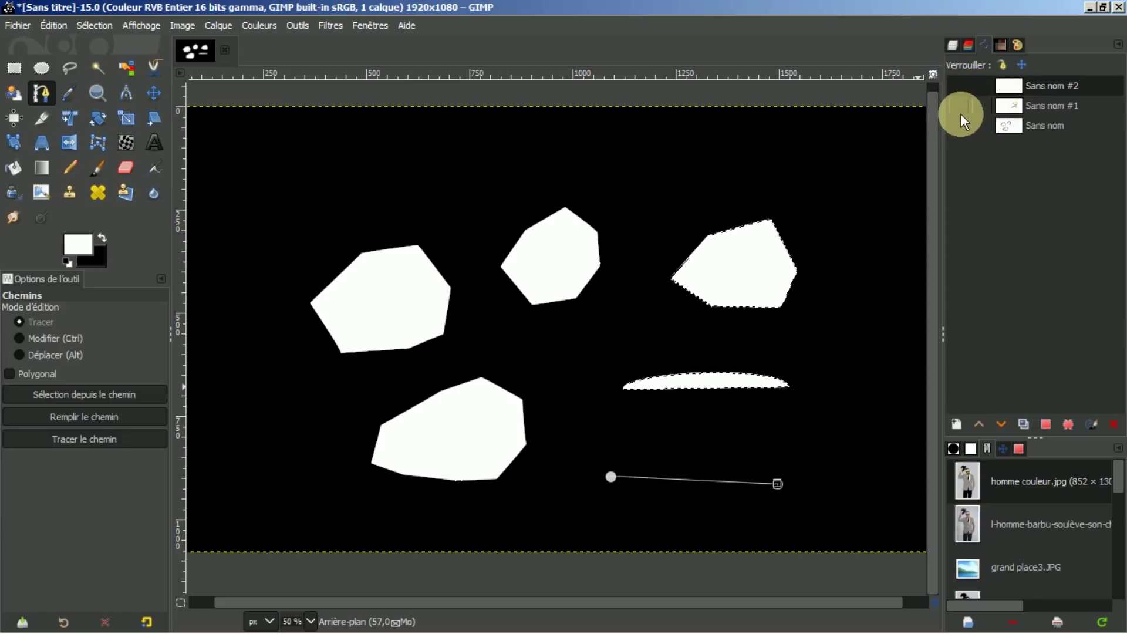
pyautogui.rightClick(1009, 84)
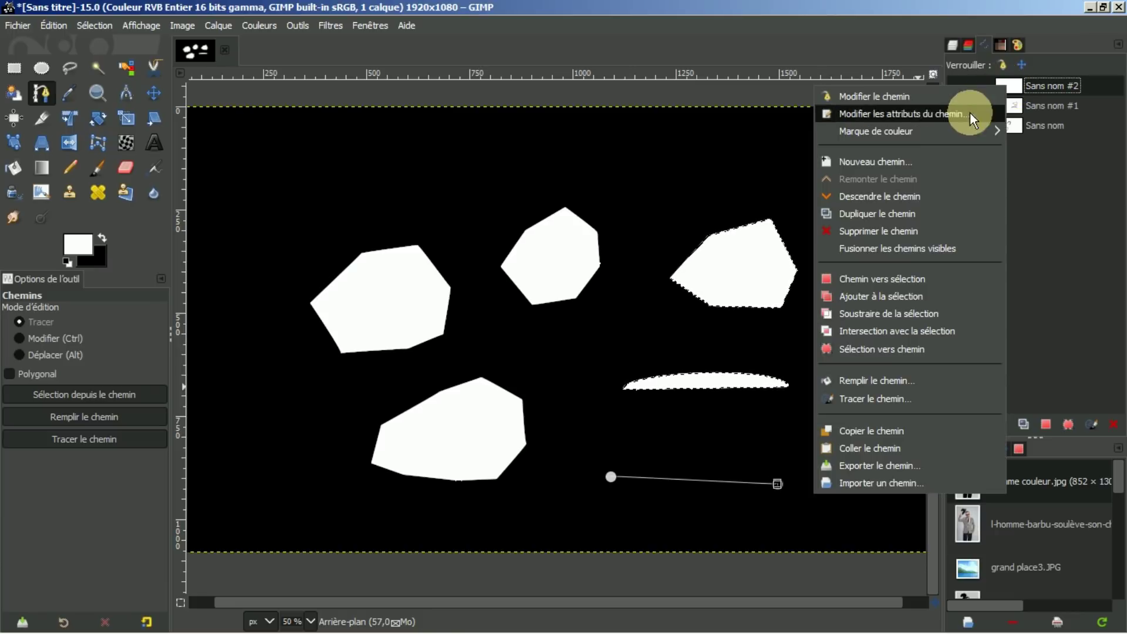
pyautogui.click(1031, 199)
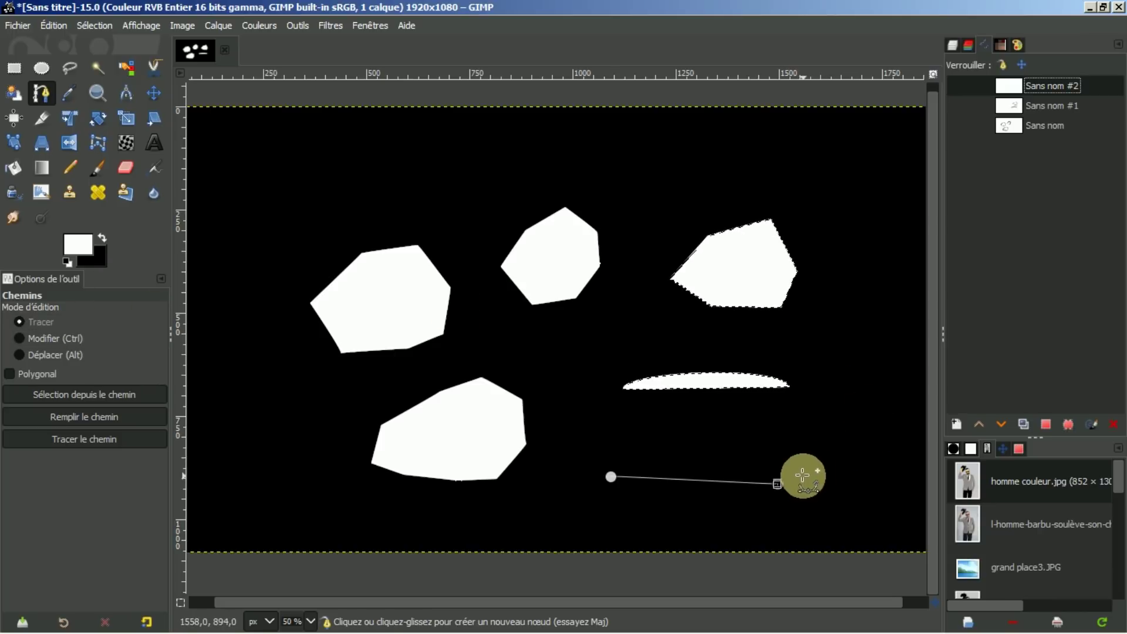
pyautogui.moveTo(778, 483); pyautogui.dragTo(812, 472)
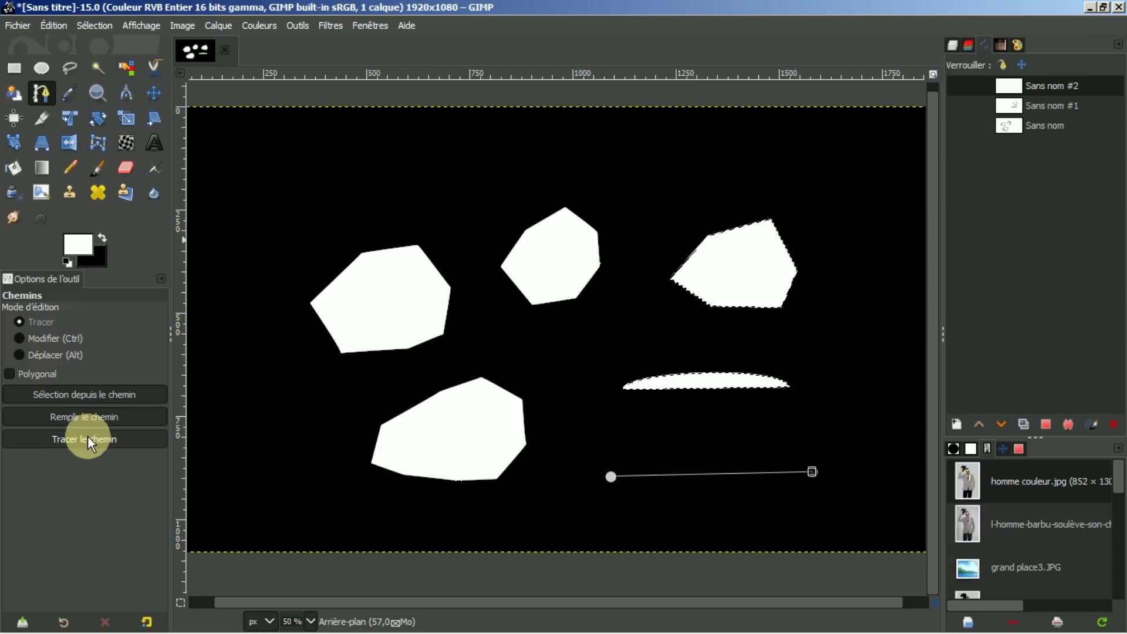
# - Set the Paintbrush size to 5 and reopen the straight two-node path for editing
pyautogui.click(99, 167)
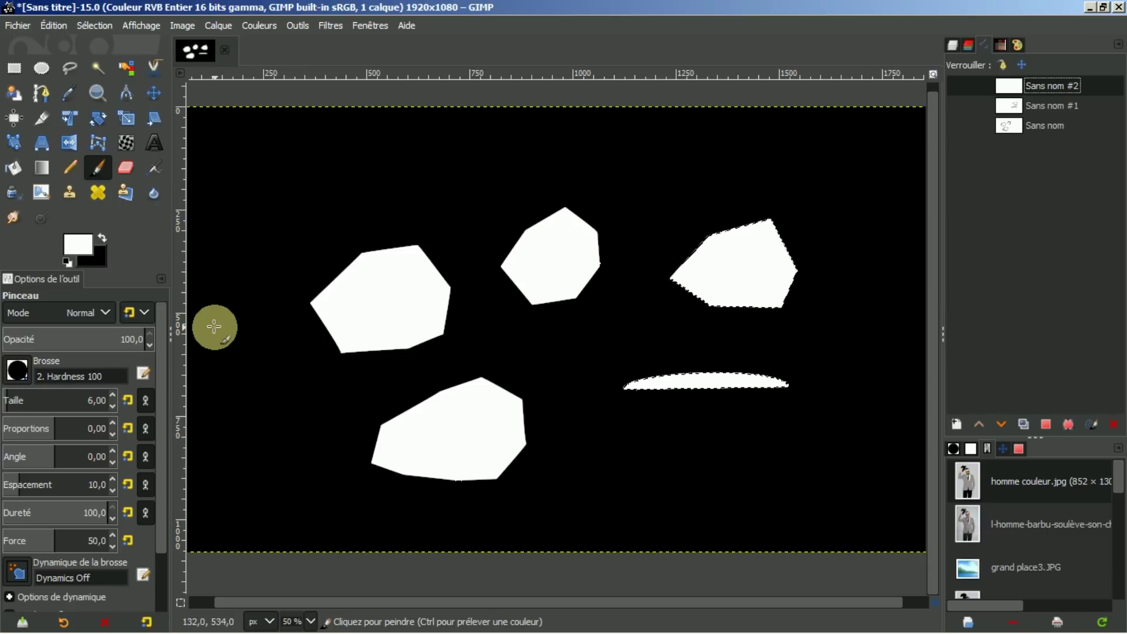
pyautogui.click(113, 406)
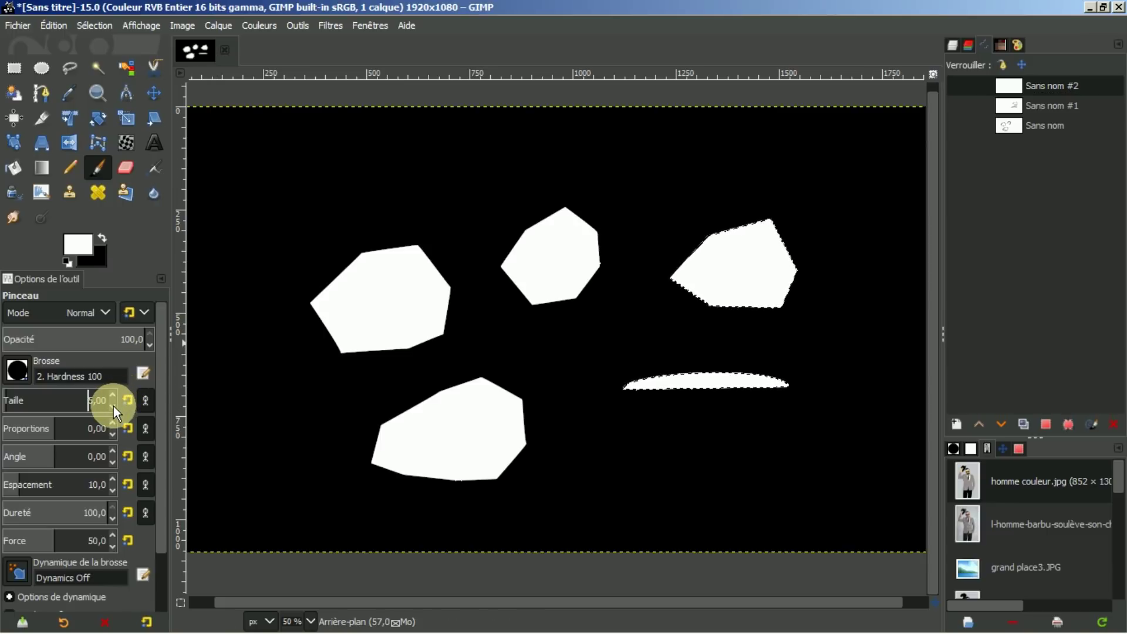
pyautogui.doubleClick(1010, 86)
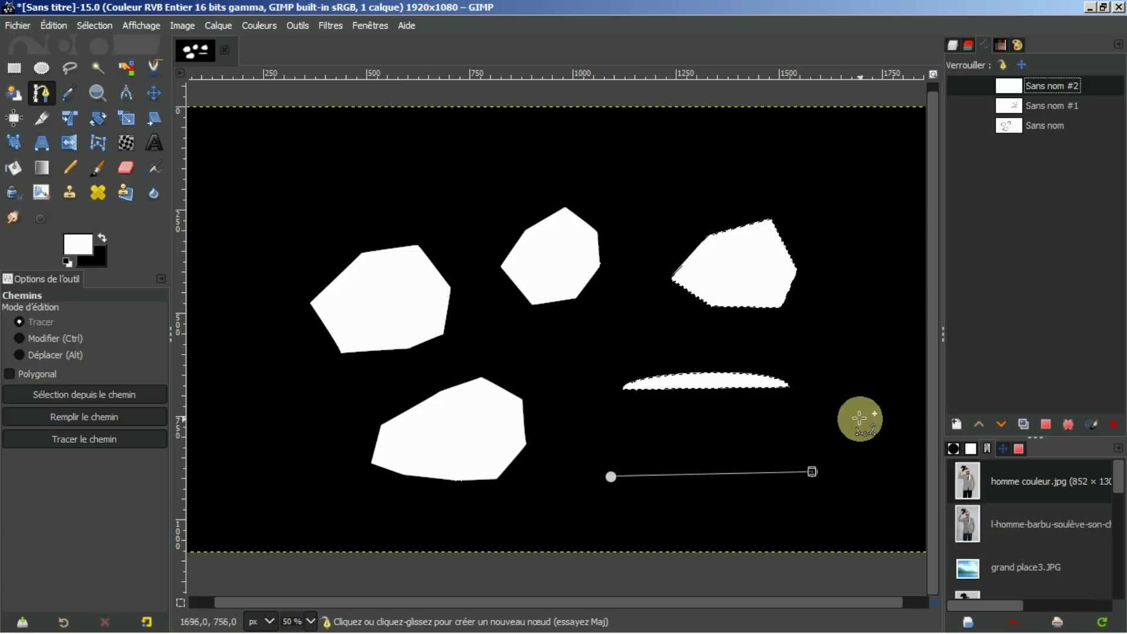
# - Clear the selection and stroke the straight path with the Paintbrush (Pinceau) paint tool
pyautogui.click(84, 445)
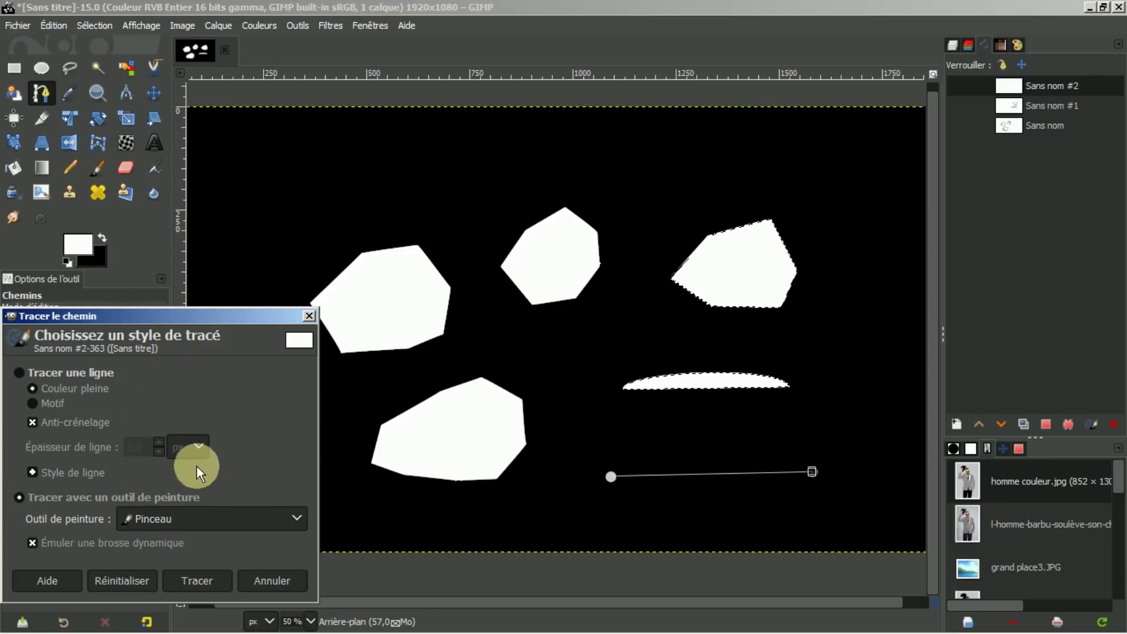
pyautogui.click(196, 579)
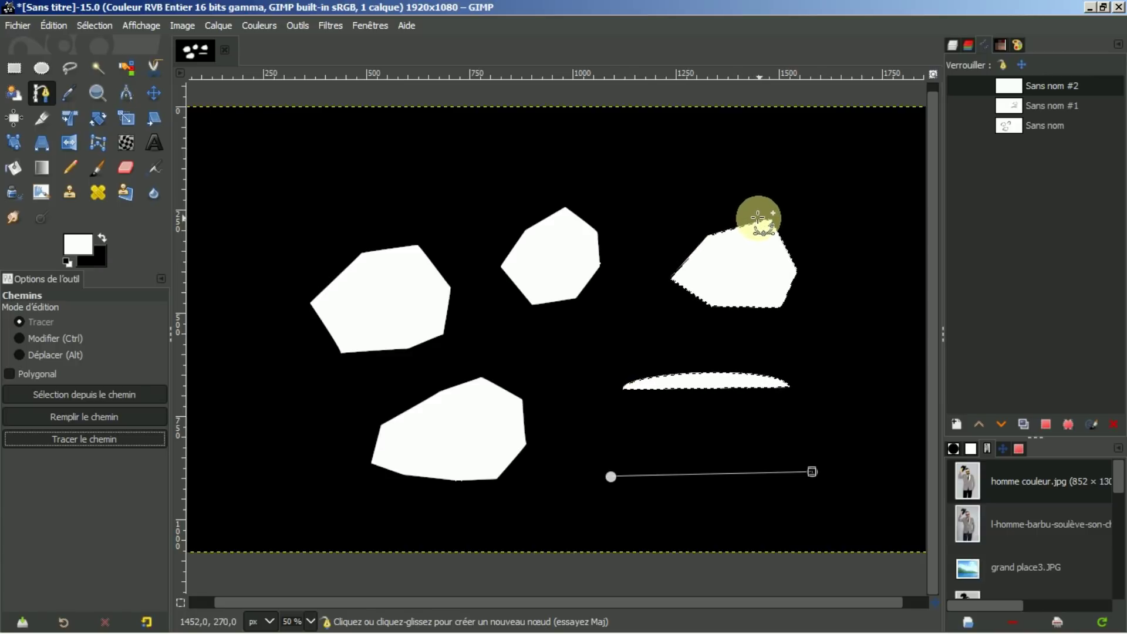
pyautogui.click(94, 26)
pyautogui.click(97, 62)
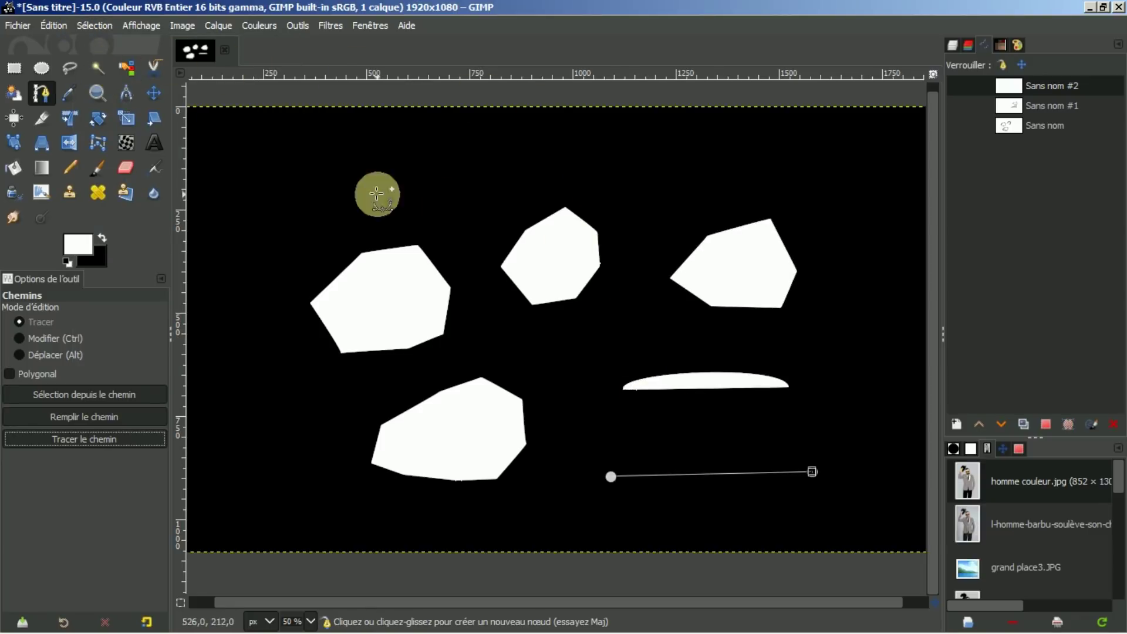
pyautogui.click(71, 441)
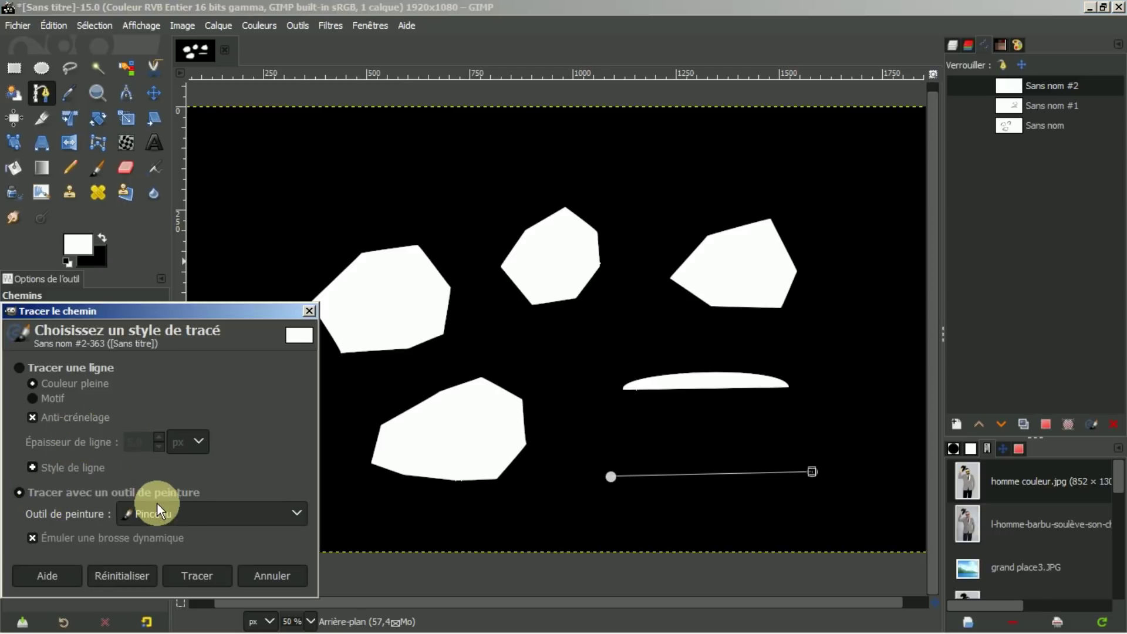
pyautogui.click(198, 576)
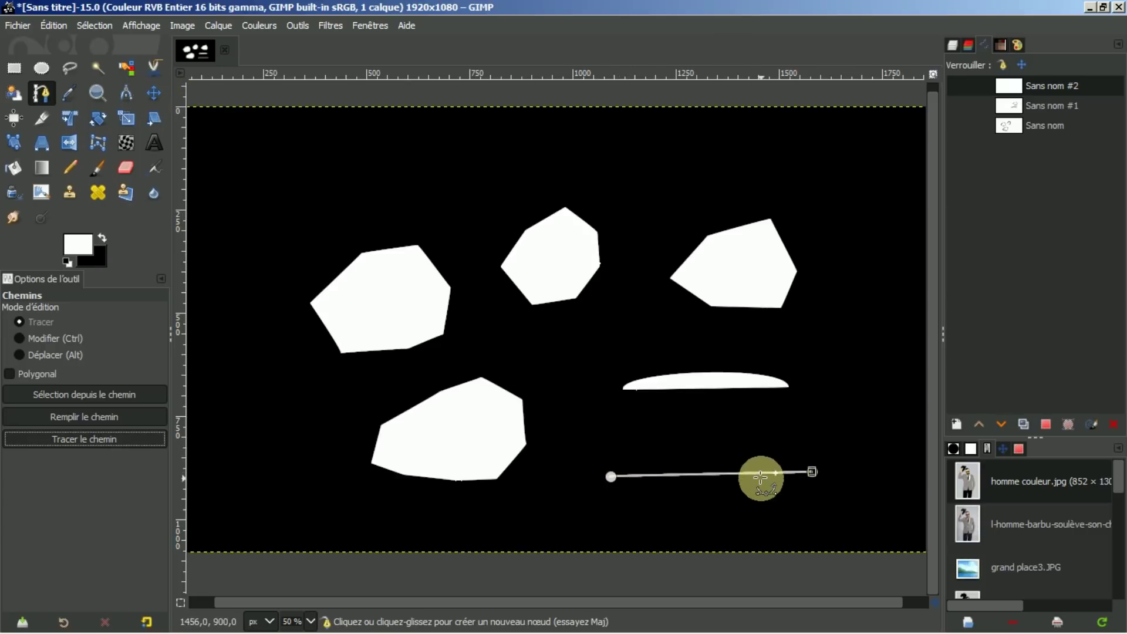
# - Start a separate three-node path across the upper part of the canvas, bending its first segment upward and its second downward
pyautogui.click(154, 92)
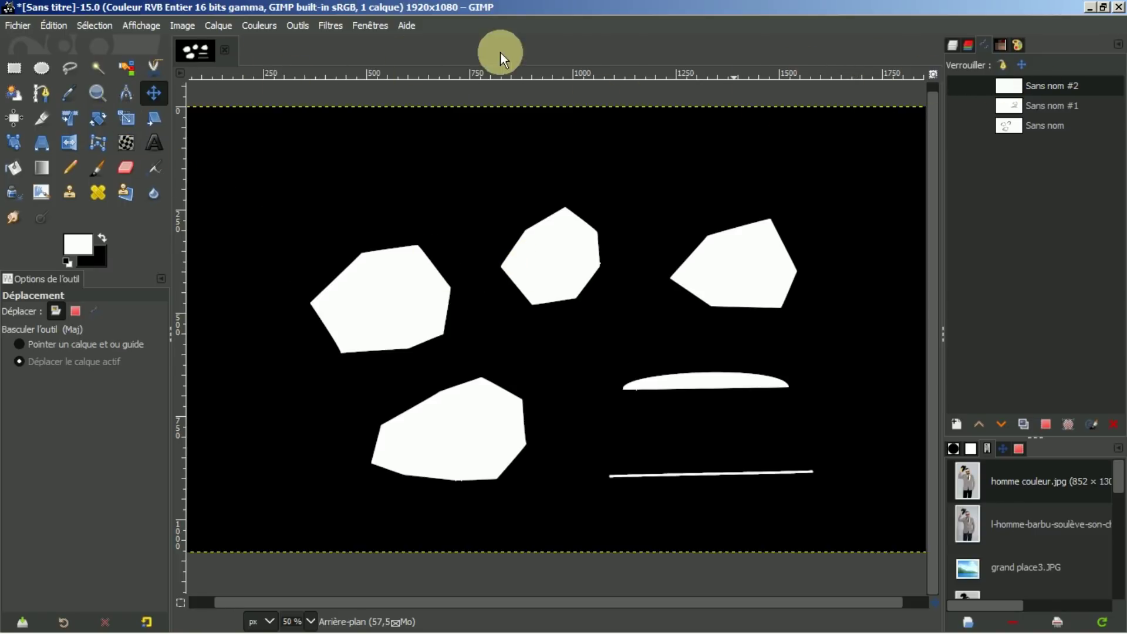
pyautogui.click(39, 92)
pyautogui.click(280, 188)
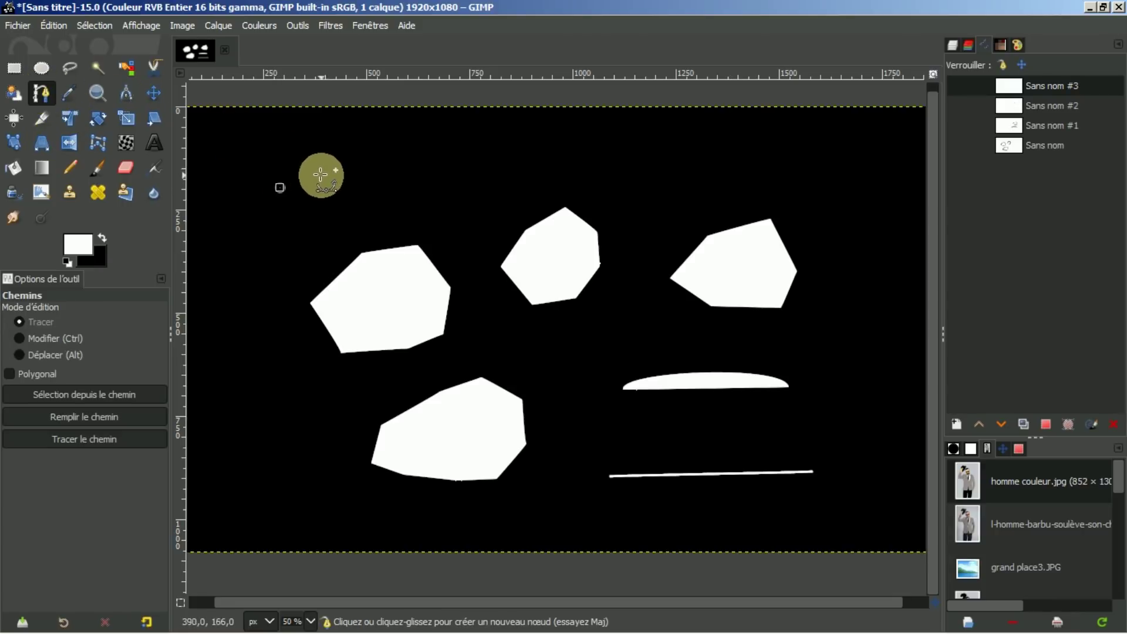
pyautogui.click(381, 163)
pyautogui.click(524, 185)
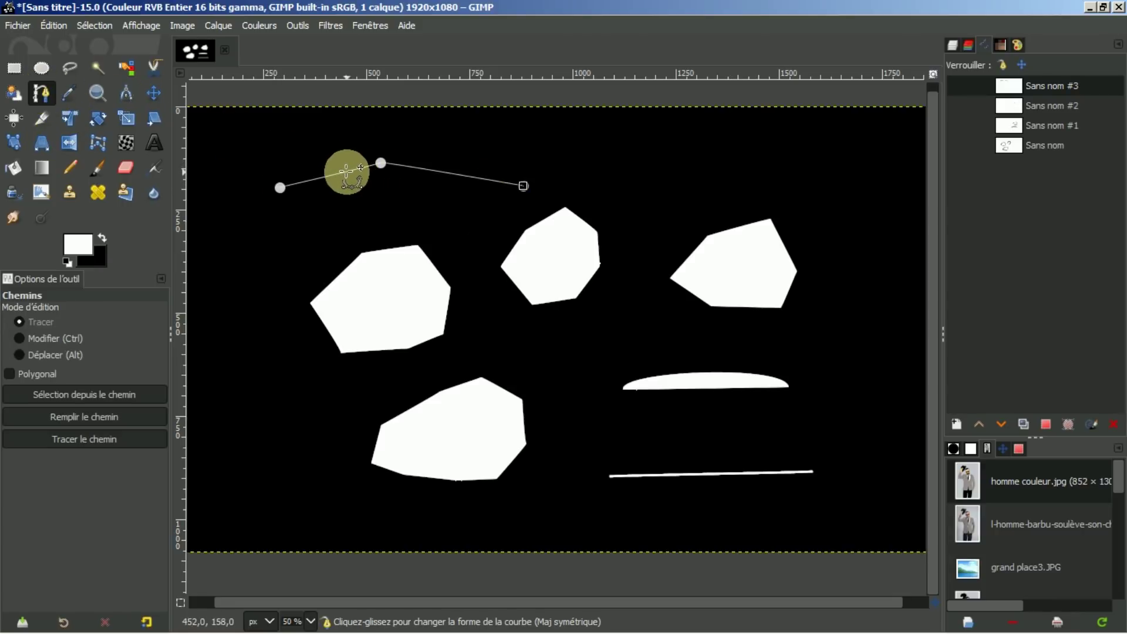
pyautogui.moveTo(330, 175); pyautogui.dragTo(323, 151)
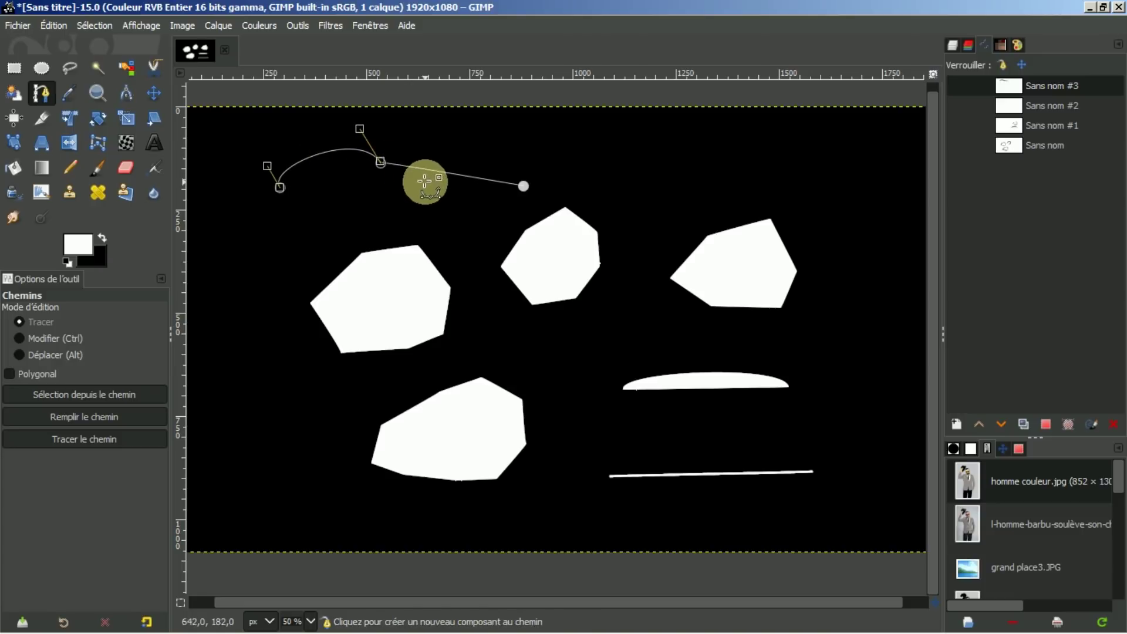
pyautogui.moveTo(443, 172); pyautogui.dragTo(434, 186)
pyautogui.moveTo(434, 200); pyautogui.dragTo(434, 198)
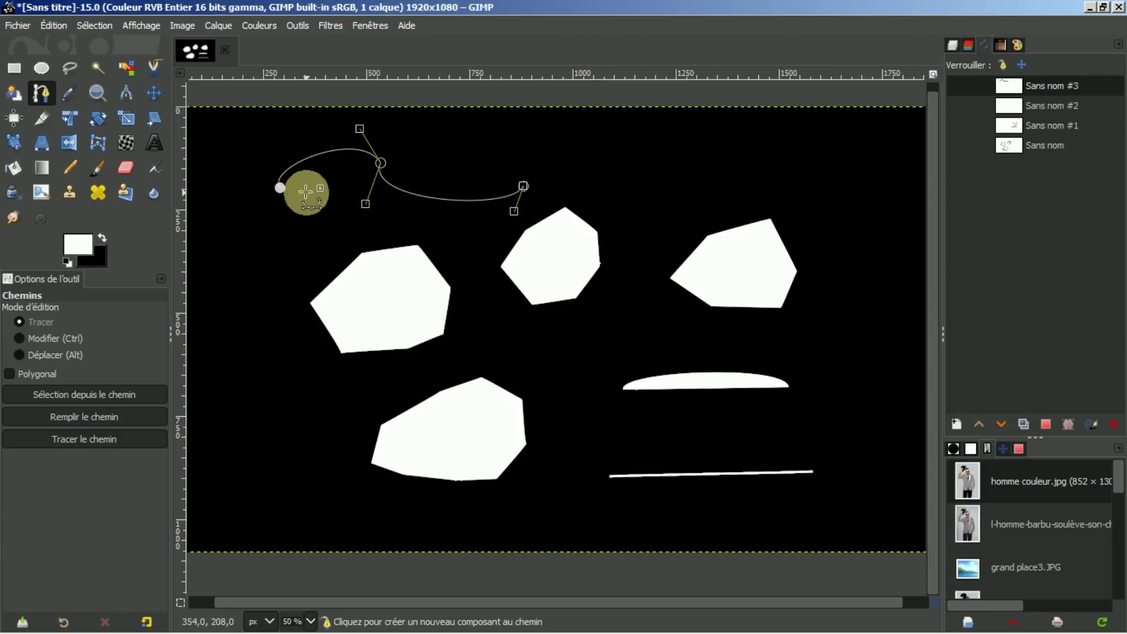
# - Stroke the curved three-node path with the Paintbrush (Pinceau) and leave path editing with the Move tool
pyautogui.click(71, 439)
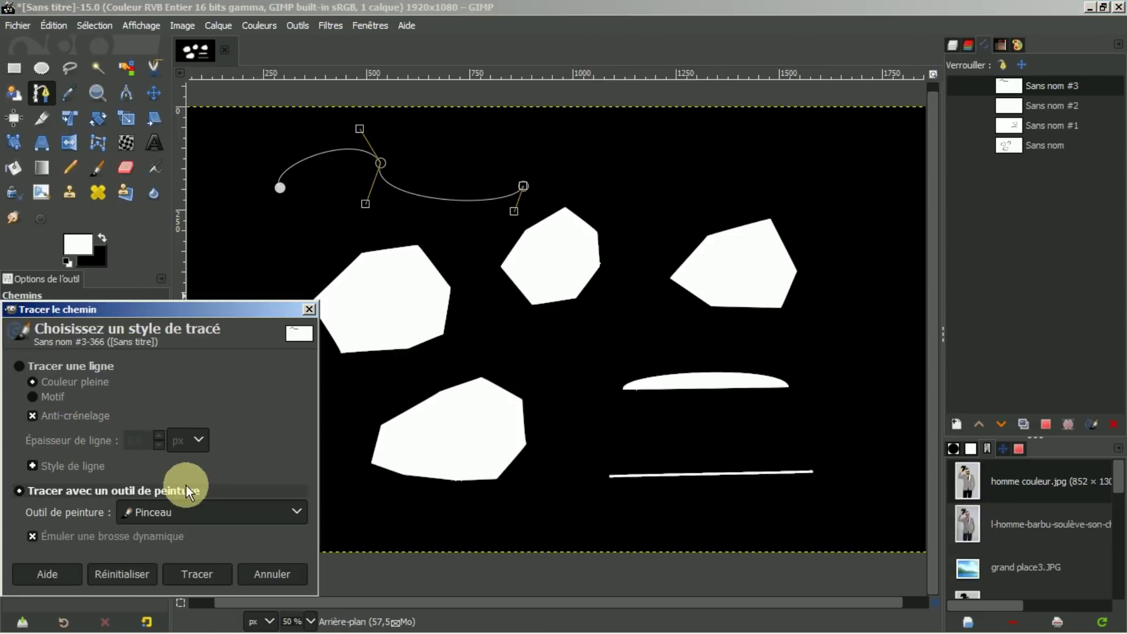
pyautogui.click(196, 573)
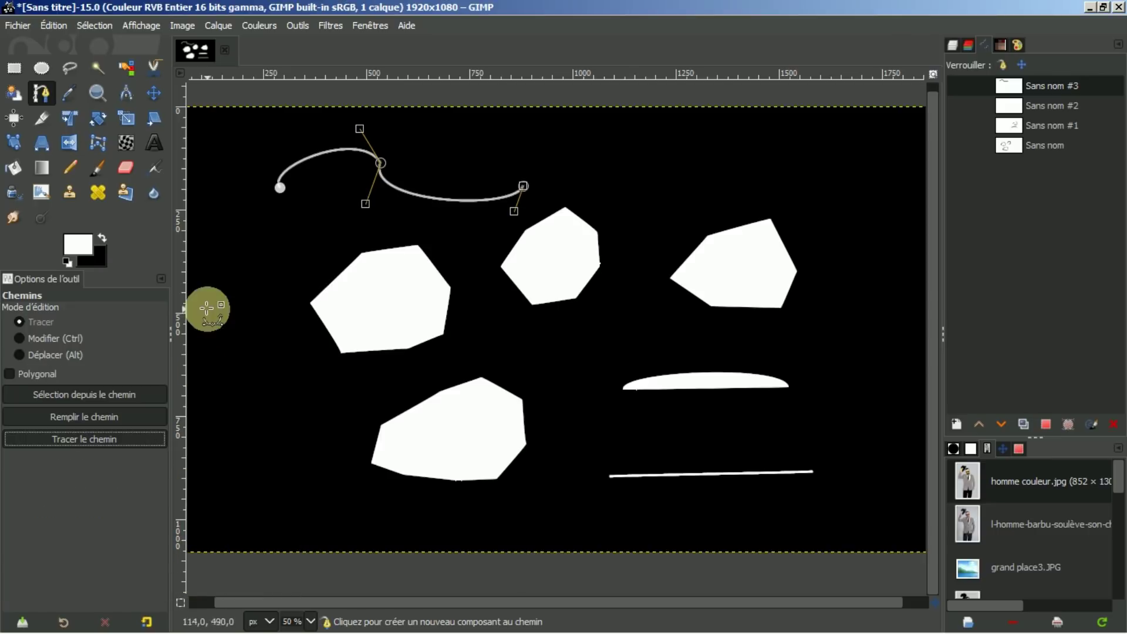
pyautogui.click(153, 92)
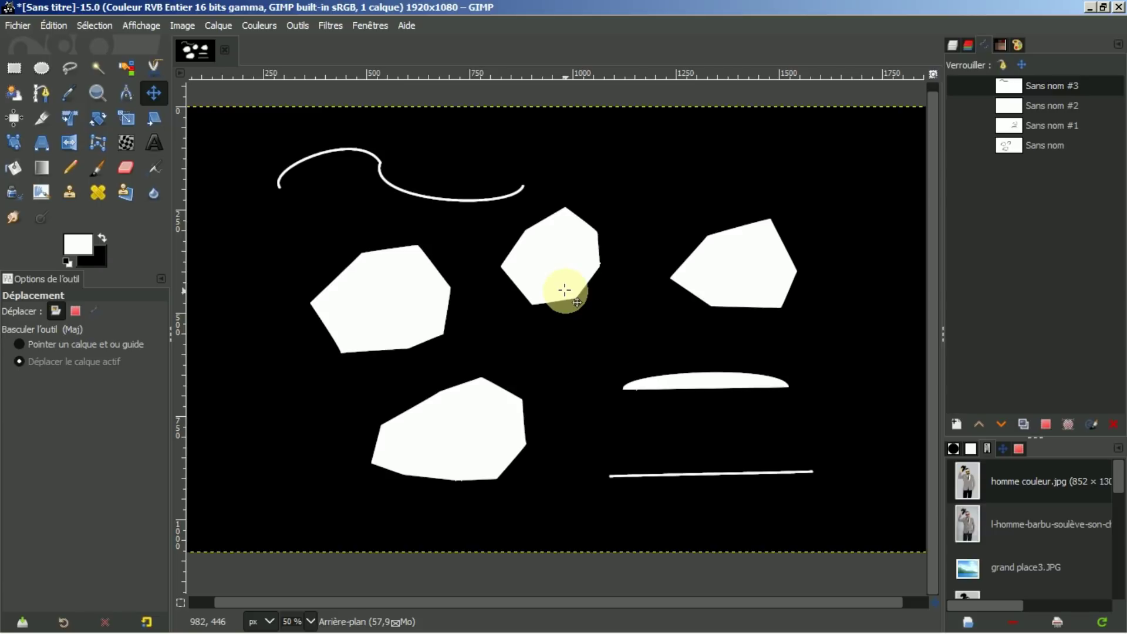
# - Reactivate the Paths tool in Tracer mode and open the l-homme-barbu-soulève-son-ch… photo from the document history
pyautogui.click(42, 92)
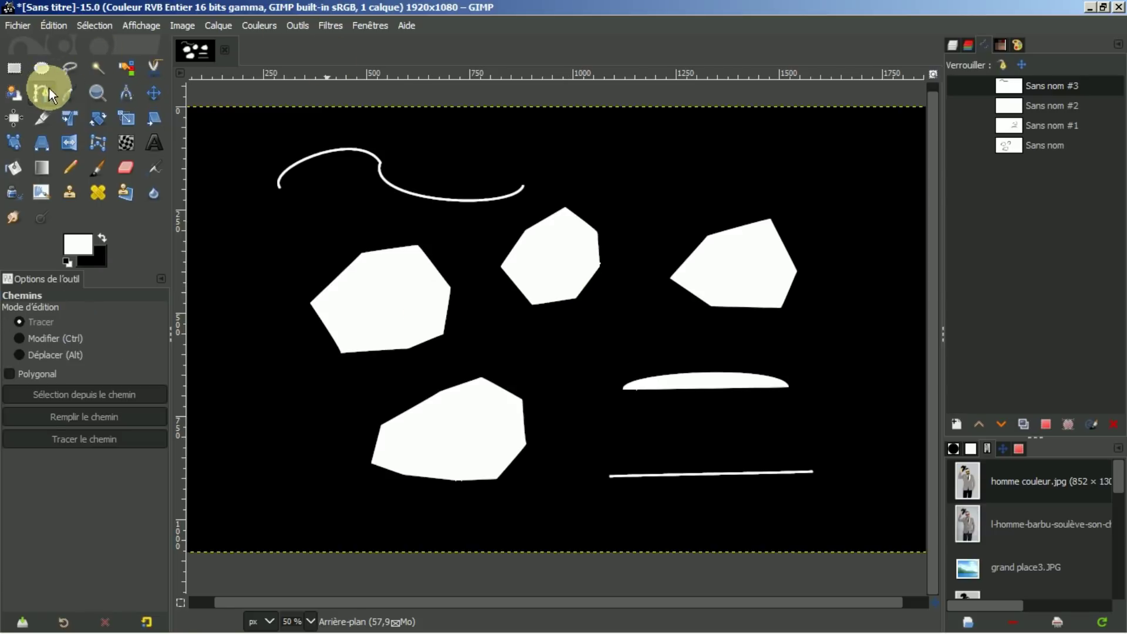
pyautogui.click(70, 324)
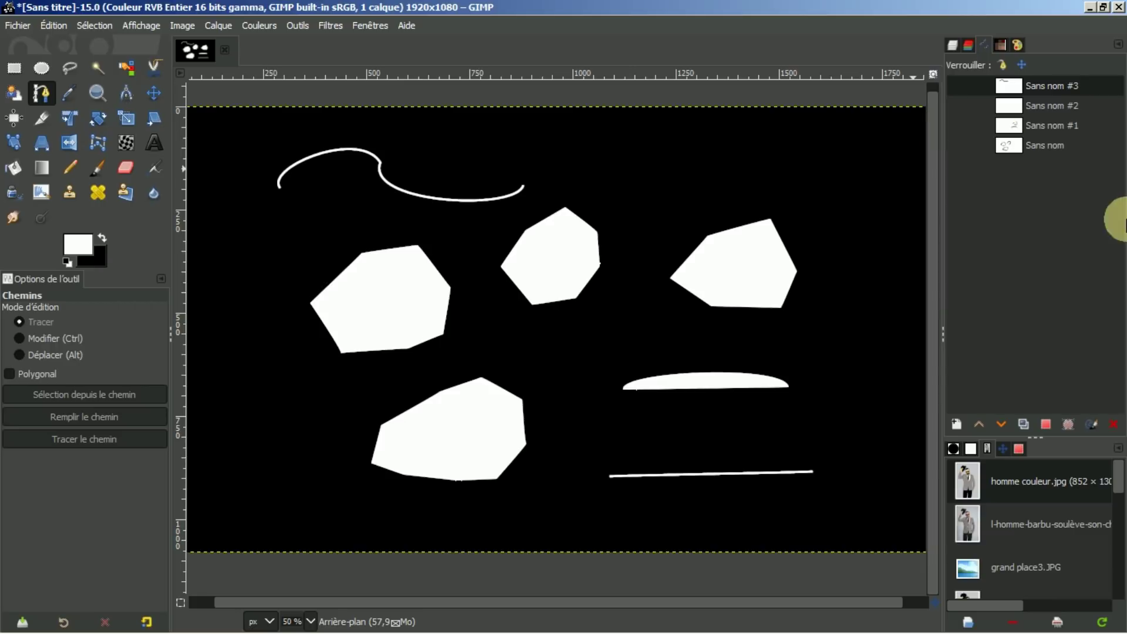
pyautogui.doubleClick(1004, 521)
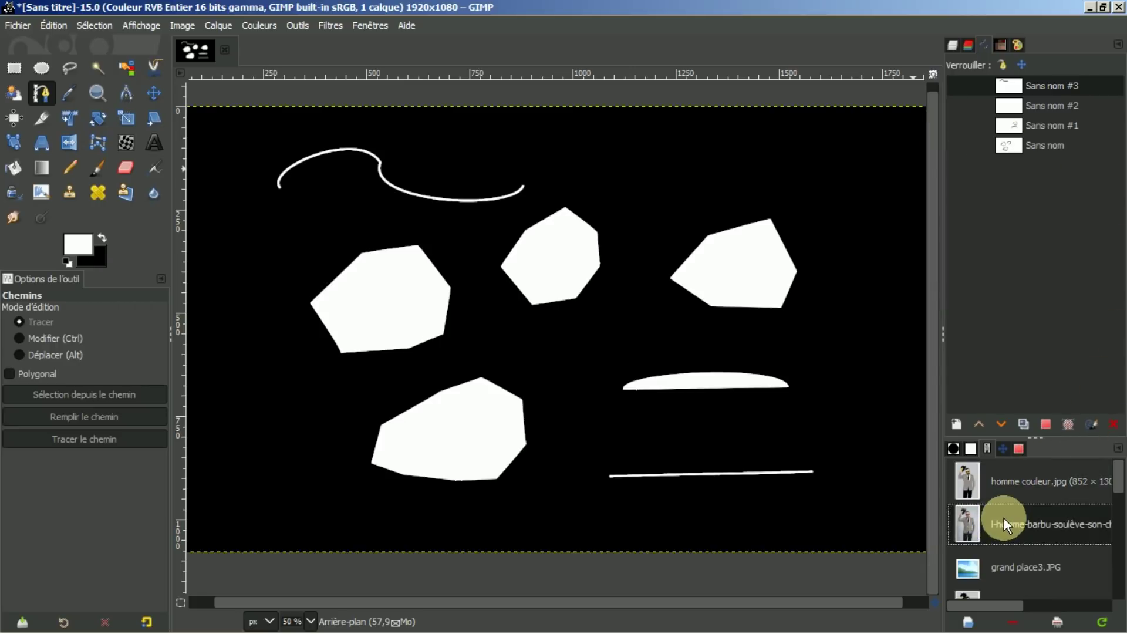